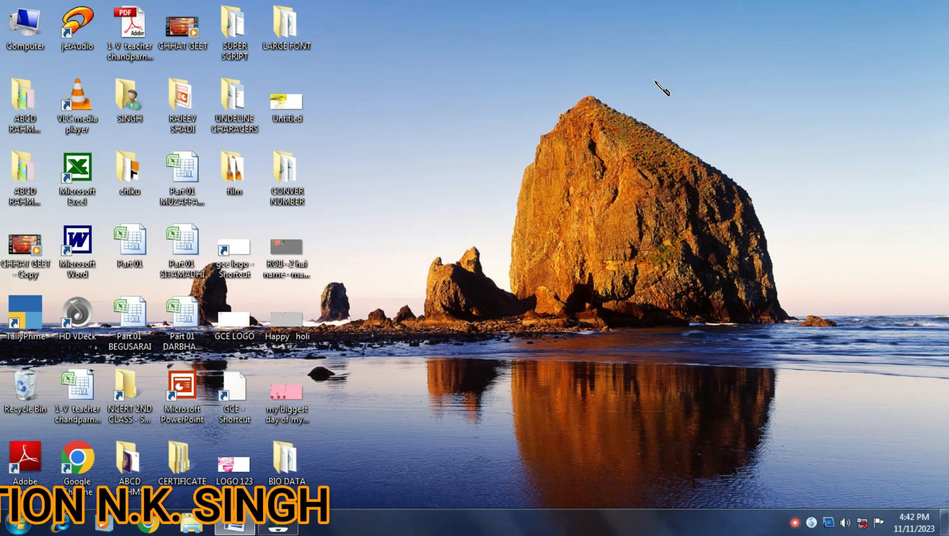
Refresh the desktop and bring the GLOBAL BIODATA resume back into view
right_click(515, 119)
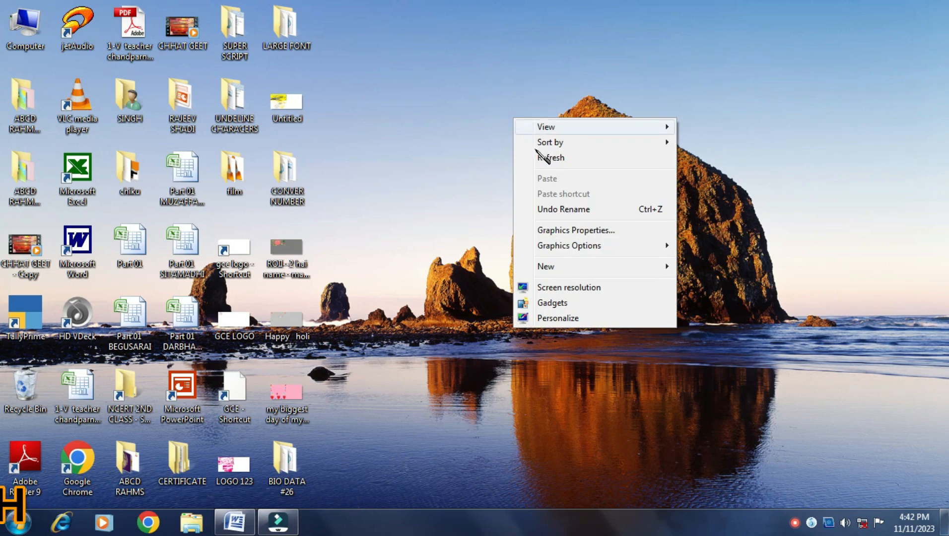
left_click(545, 155)
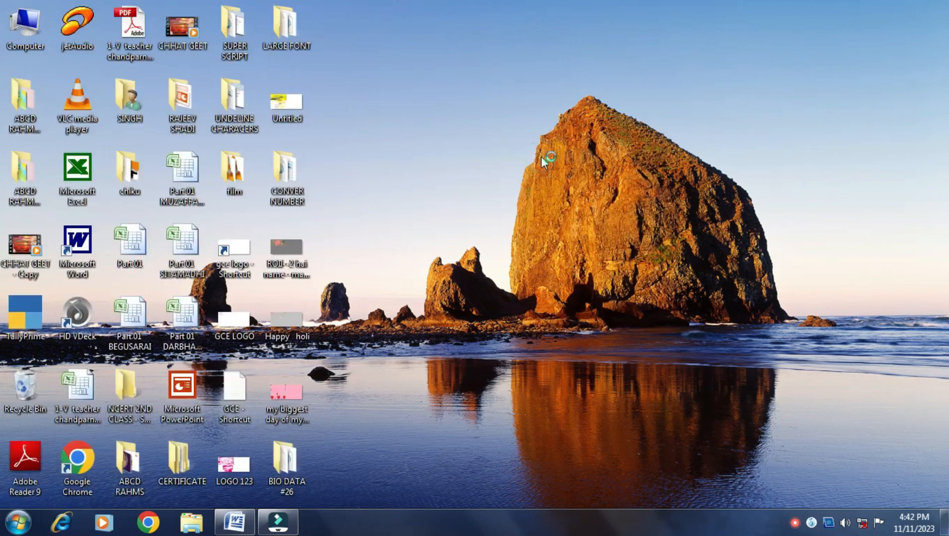
left_click(234, 521)
scroll(540, 256, "up", 10)
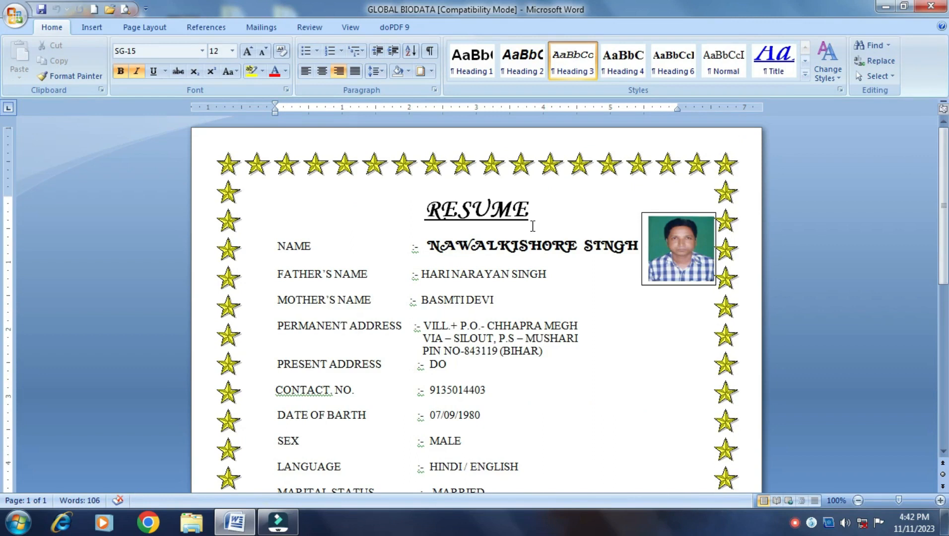
scroll(533, 227, "down", 12)
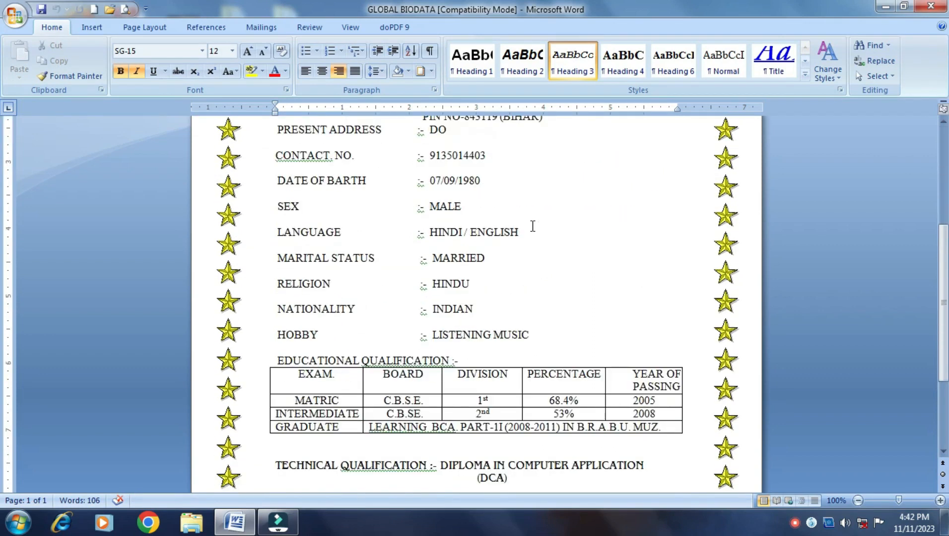
scroll(533, 226, "up", 12)
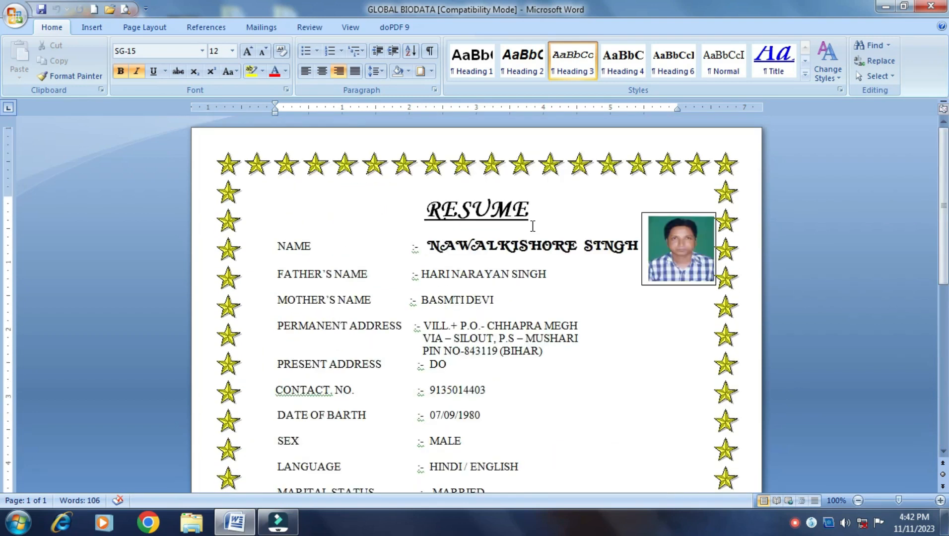
scroll(532, 226, "down", 5)
scroll(532, 226, "up", 5)
scroll(523, 226, "down", 5)
scroll(522, 226, "up", 5)
Review the RESUME heading, NAME, father's name, permanent and present address fields
left_click(540, 212)
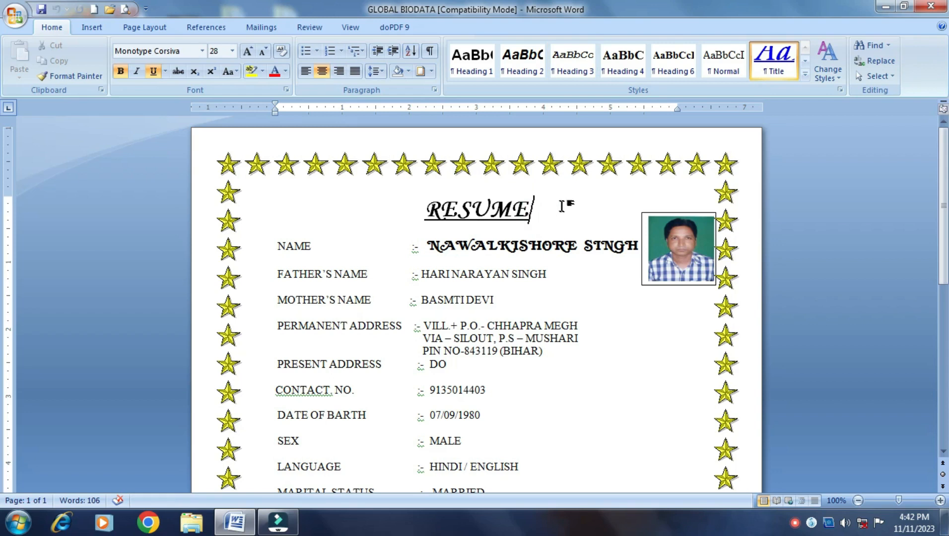
left_click(306, 250)
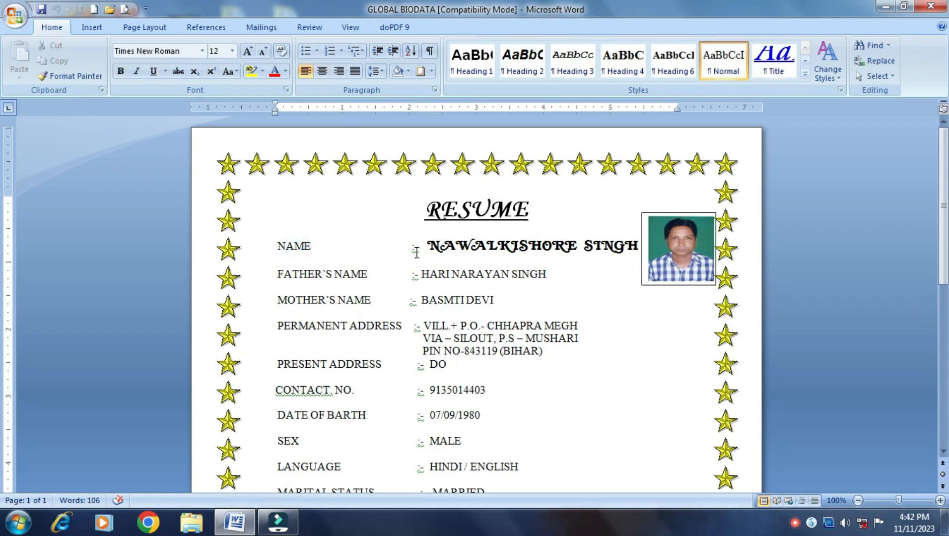
left_click(439, 278)
left_click(337, 311)
left_click(348, 328)
scroll(442, 338, "down", 3)
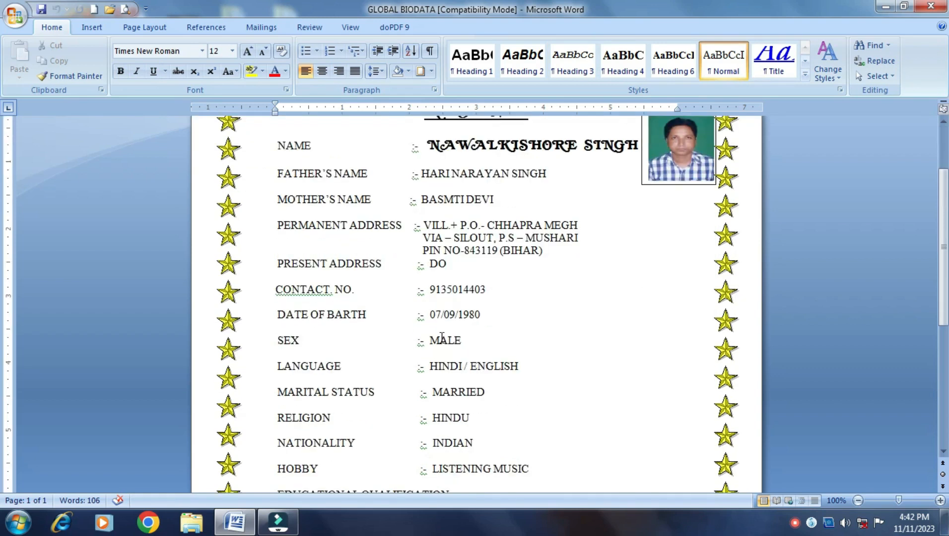
left_click(365, 263)
left_click(478, 263)
Review contact number, date of birth, sex, language, nationality and hobby, dismissing the colour-scheme prompt
scroll(478, 263, "down", 3)
left_click(338, 226)
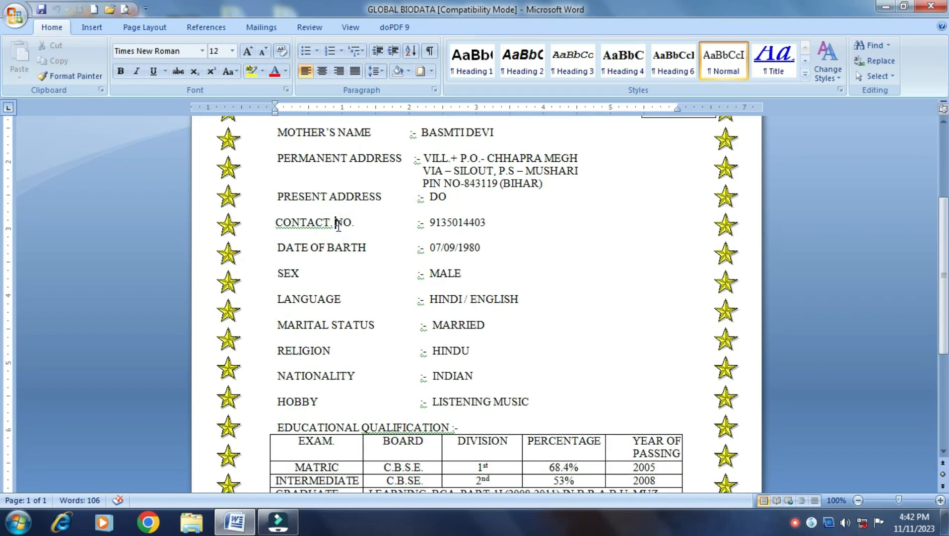
left_click(336, 246)
left_click(311, 272)
left_click(462, 299)
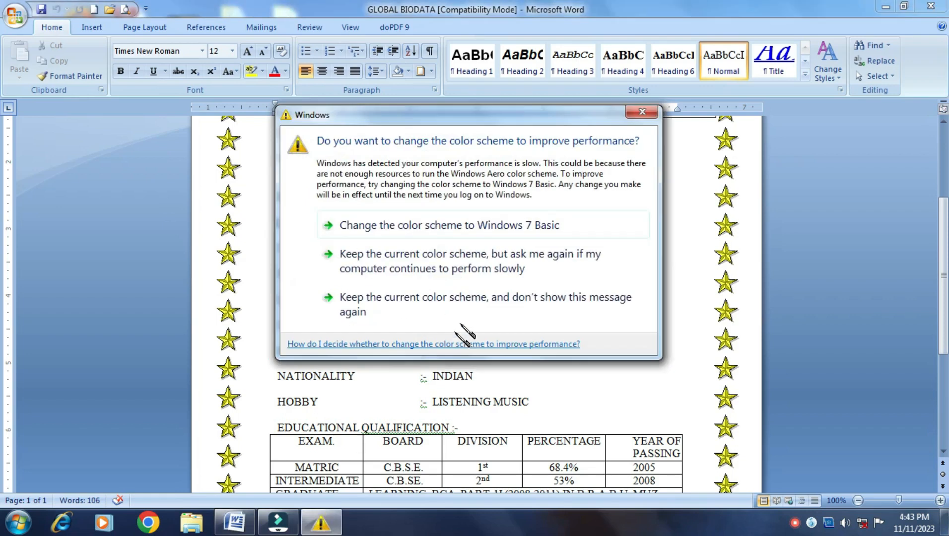
left_click(642, 112)
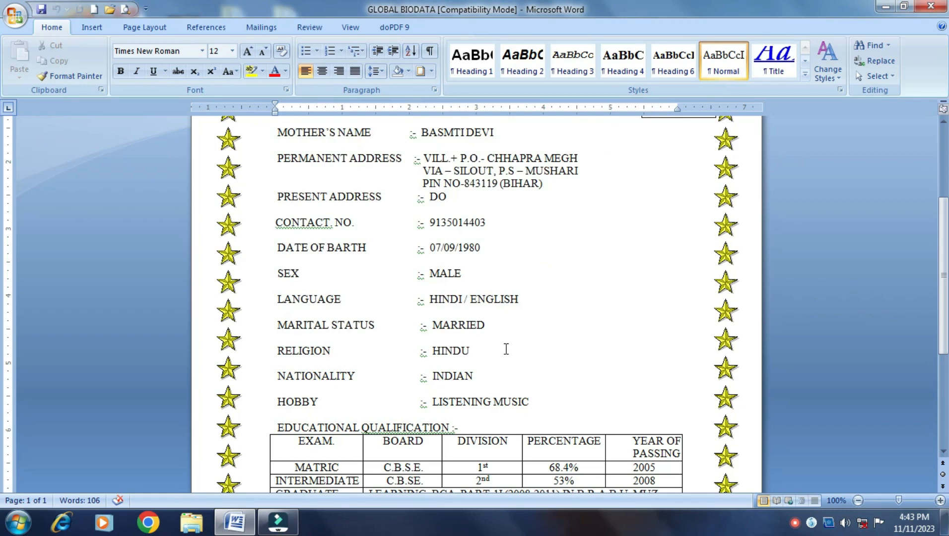
scroll(507, 349, "down", 4)
left_click(501, 279)
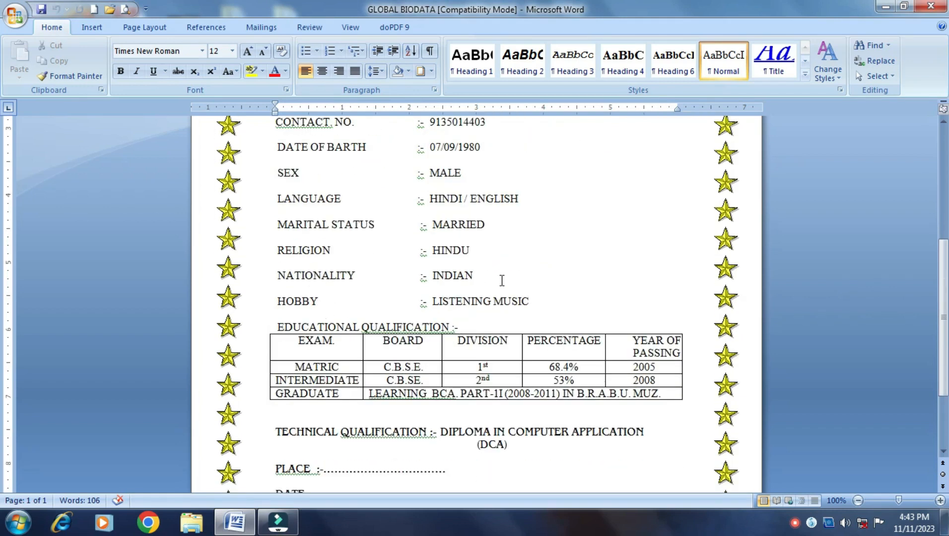
scroll(502, 281, "down", 4)
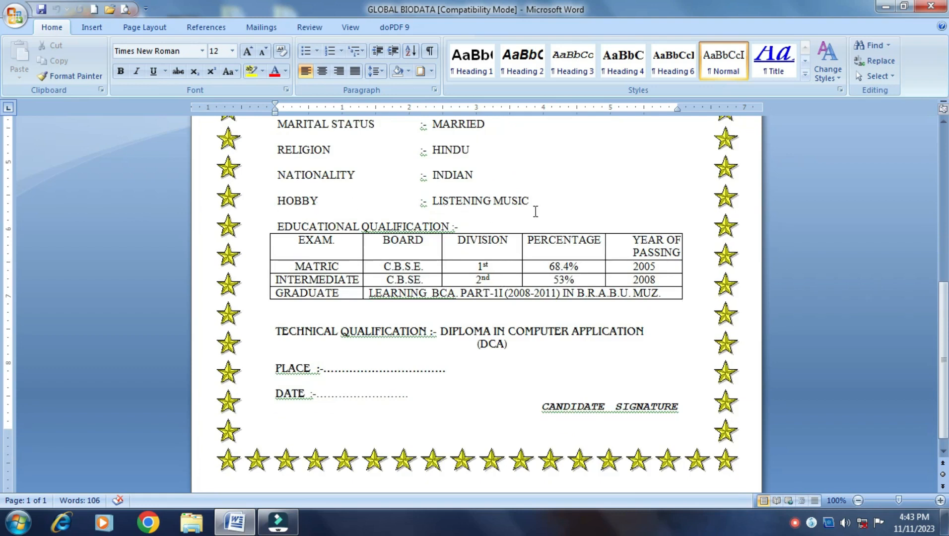
left_click(540, 197)
left_click(346, 244)
left_click(425, 249)
left_click(483, 247)
left_click(559, 244)
double_click(641, 252)
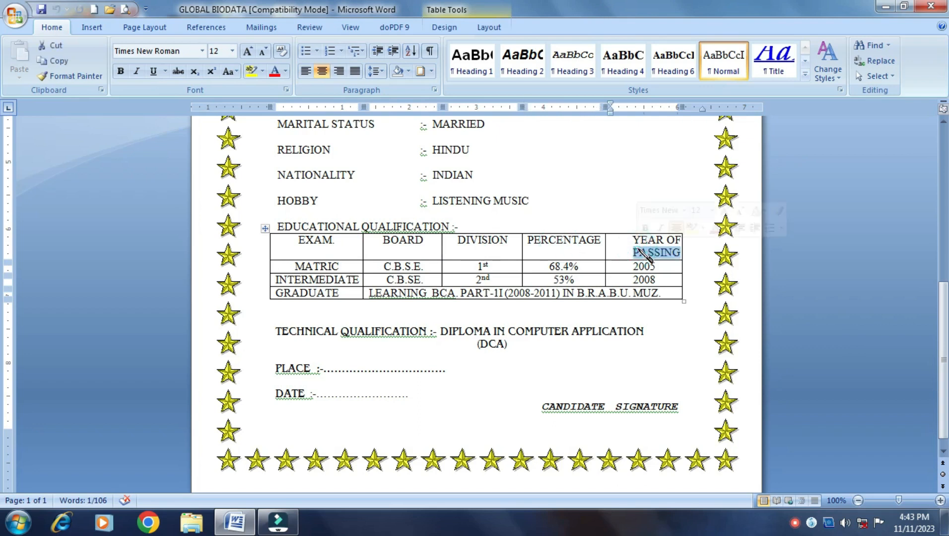
left_click(663, 279)
scroll(664, 278, "down", 1)
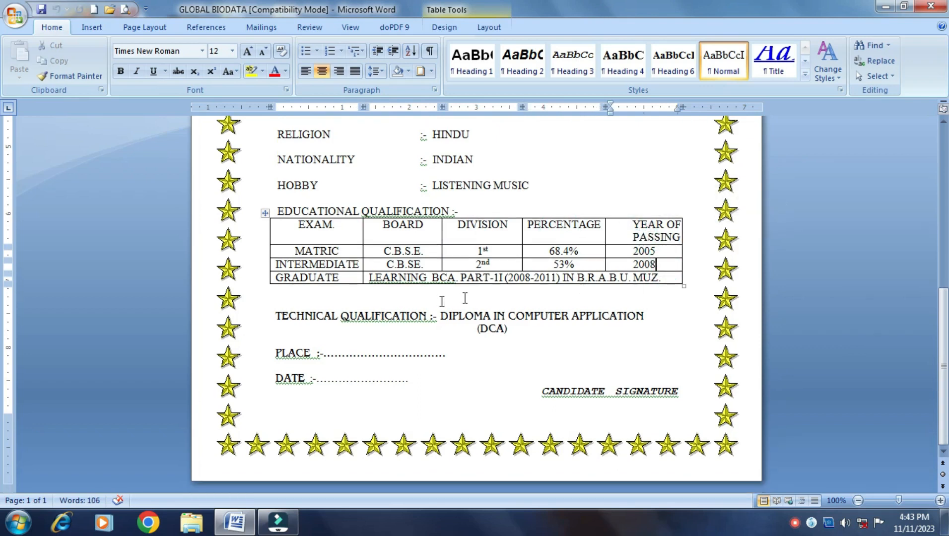
left_click(461, 321)
left_click(579, 397)
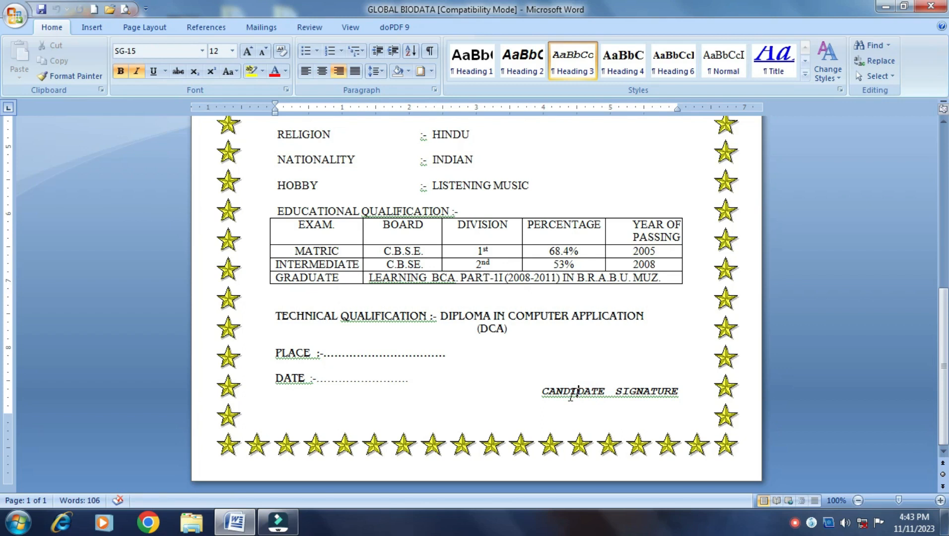
left_click(479, 291)
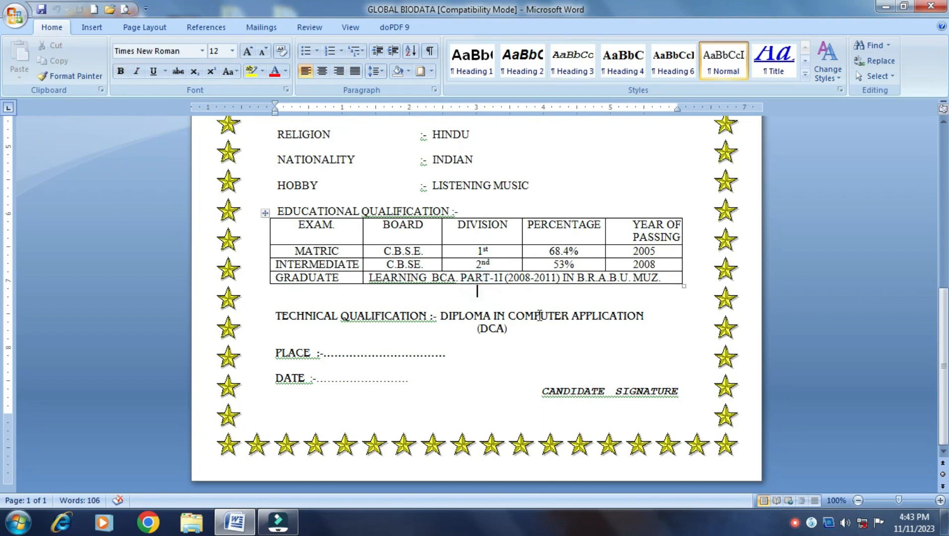
key("Up")
key("Up")
key("Up")
key("Up")
key("Up")
key("Up")
key("Up")
key("Up")
key("Up")
key("Up")
key("Up")
key("Up")
key("Up")
key("Up")
key("Up")
key("Up")
key("Up")
key("Up")
key("Up")
key("Up")
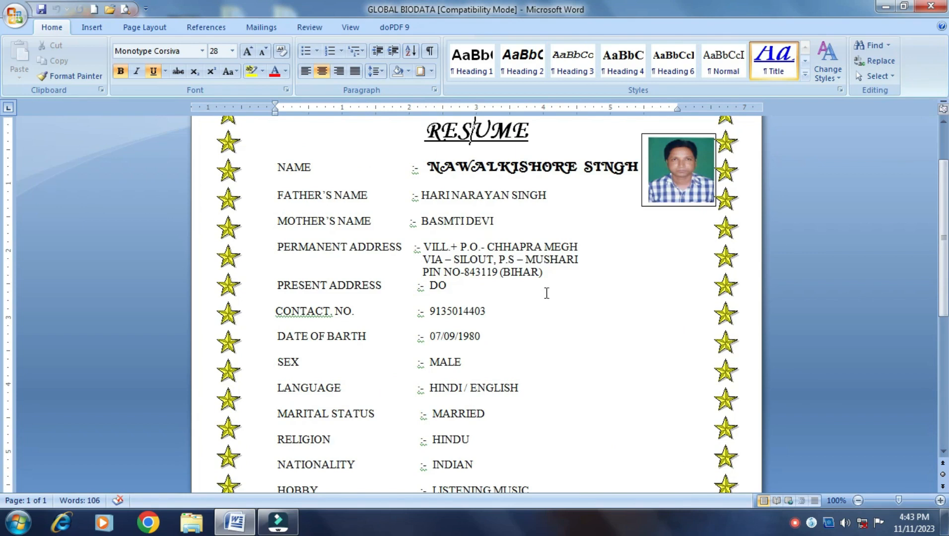
left_click(942, 240)
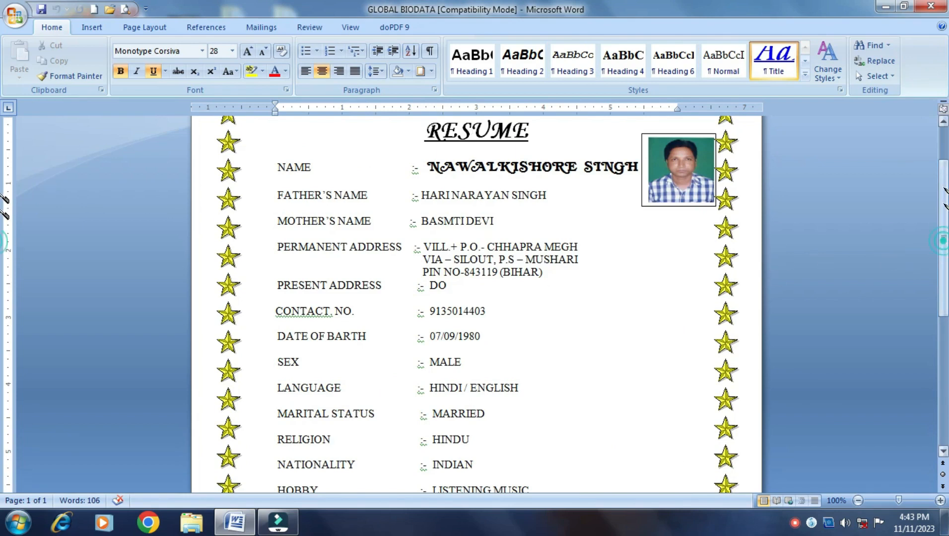
left_click_drag(943, 241, 944, 189)
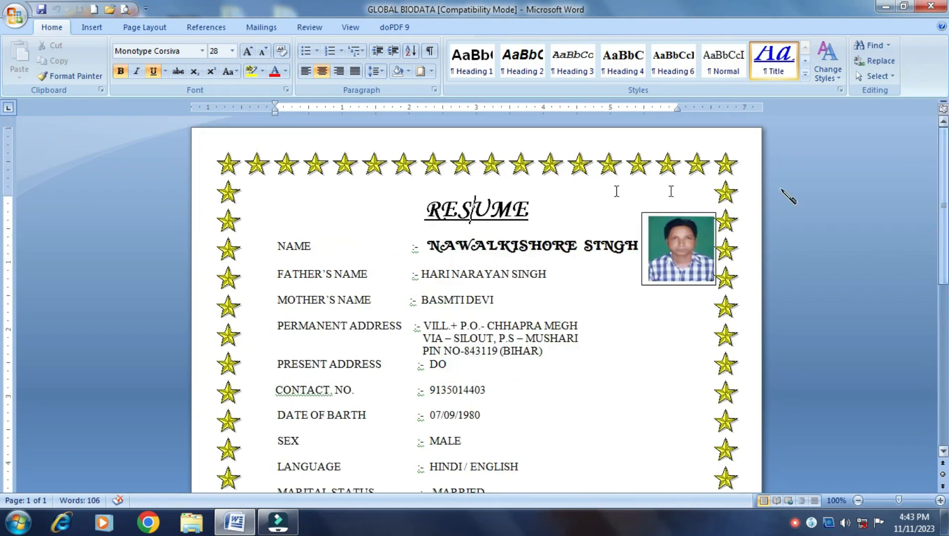
left_click(431, 71)
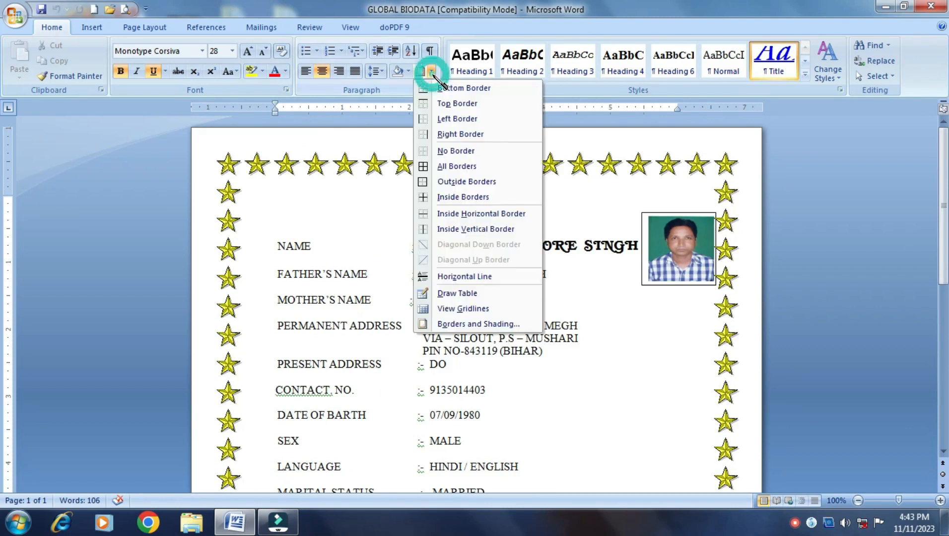
left_click(461, 325)
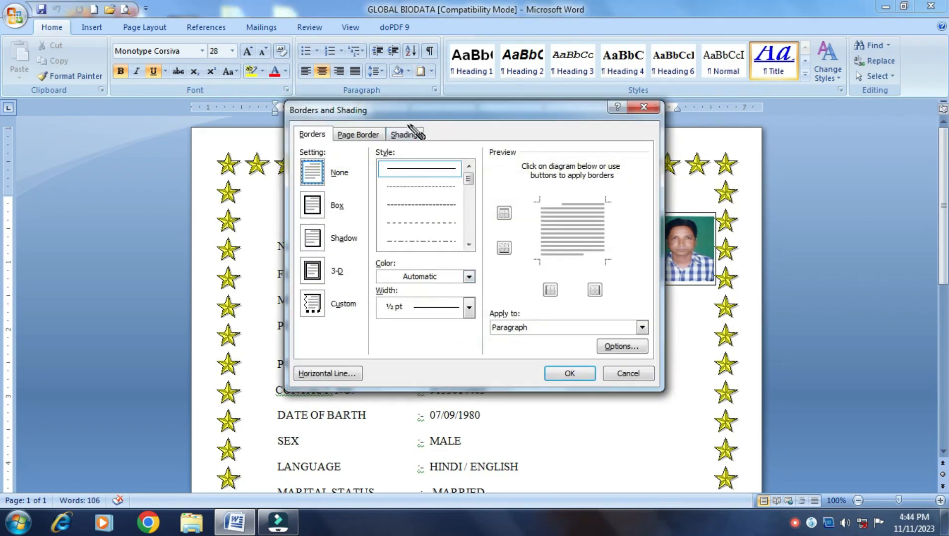
left_click(358, 133)
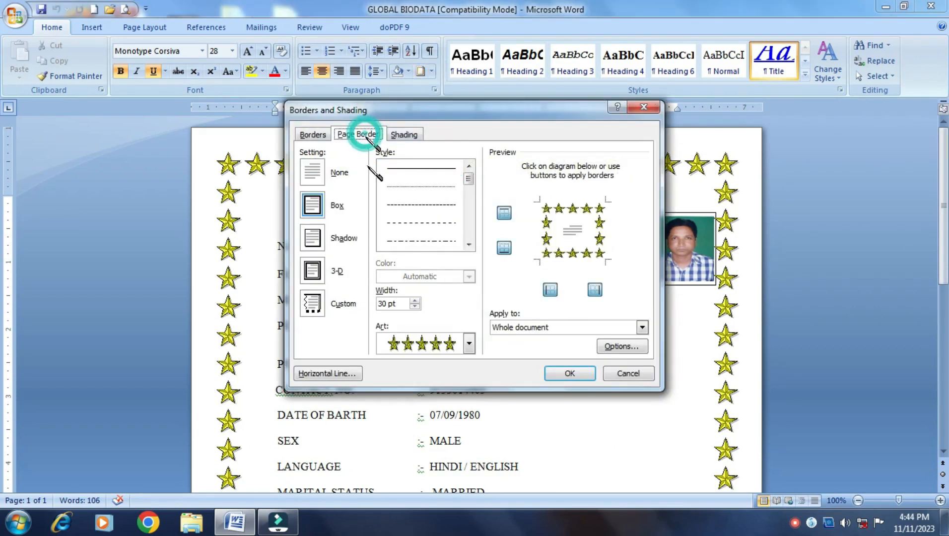
left_click(469, 342)
left_click(469, 388)
left_click_drag(469, 388, 469, 379)
scroll(443, 393, "up", 1)
scroll(447, 383, "up", 4)
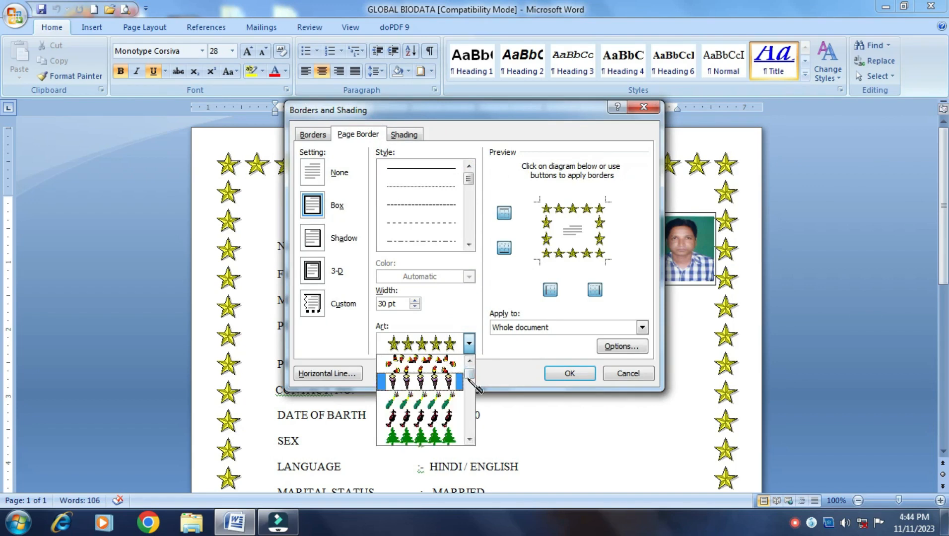
left_click(469, 360)
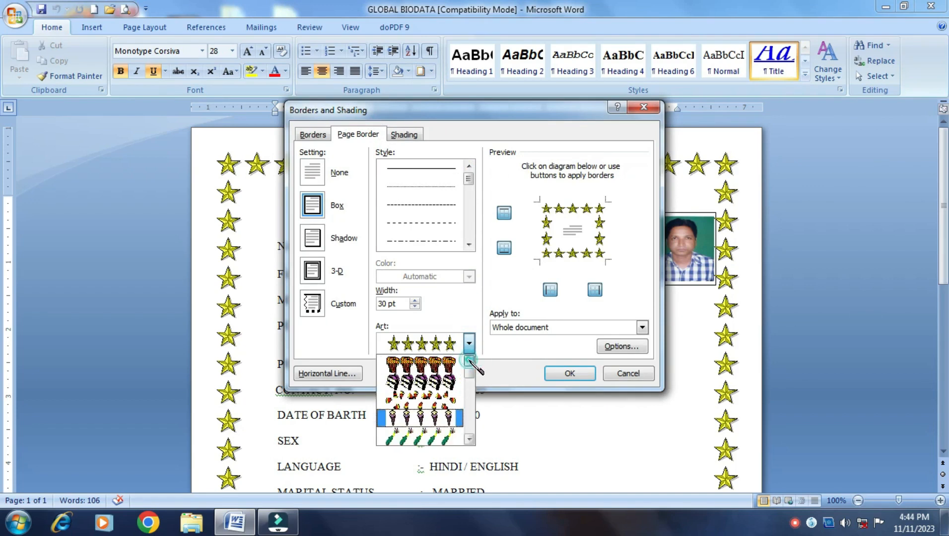
left_click(469, 360)
left_click(432, 376)
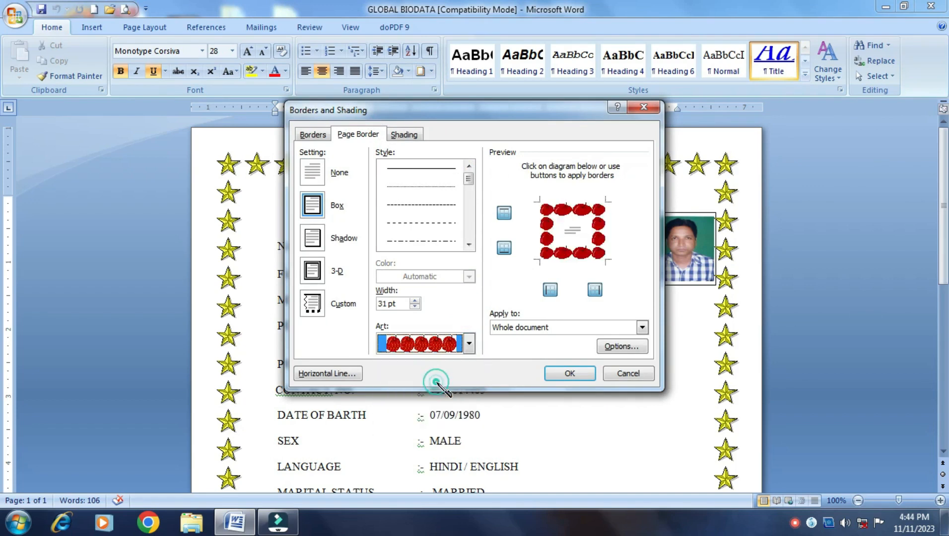
left_click(569, 374)
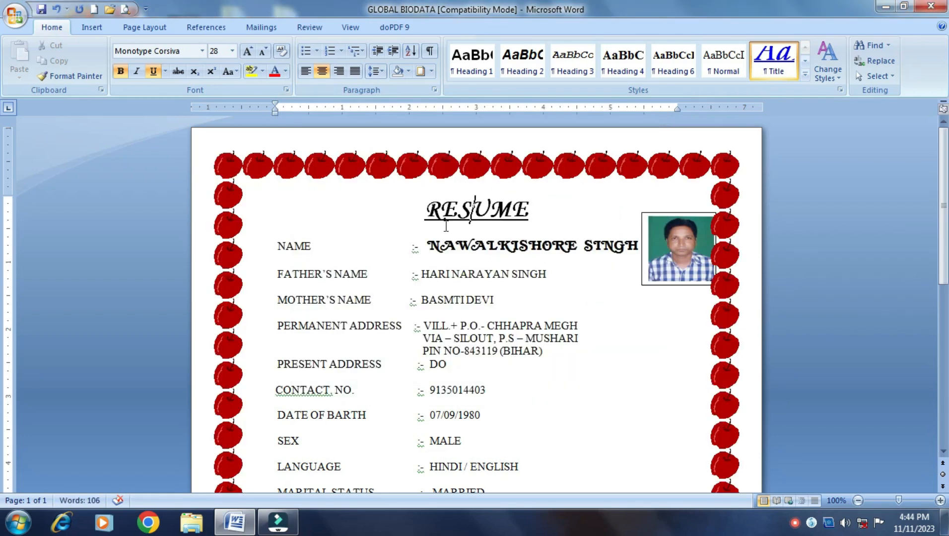
key("ctrl+z")
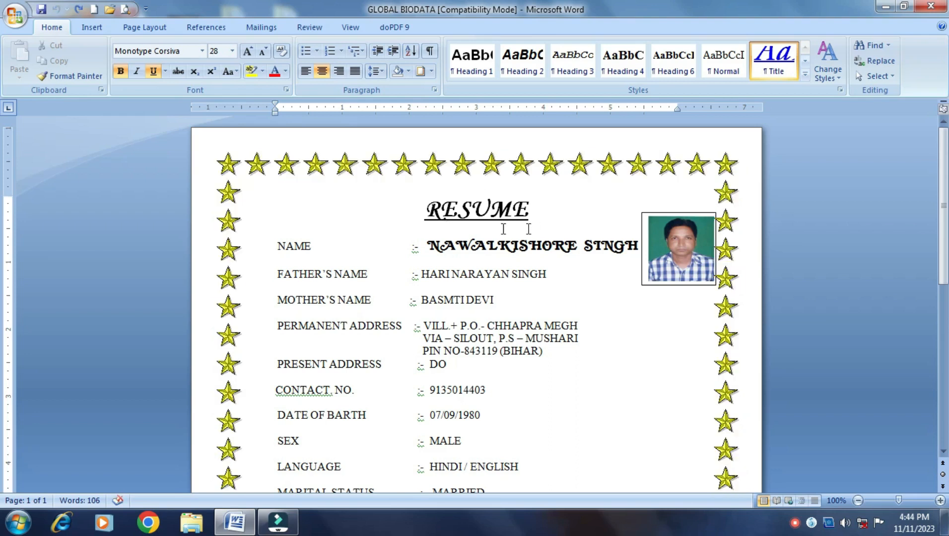
left_click(583, 281)
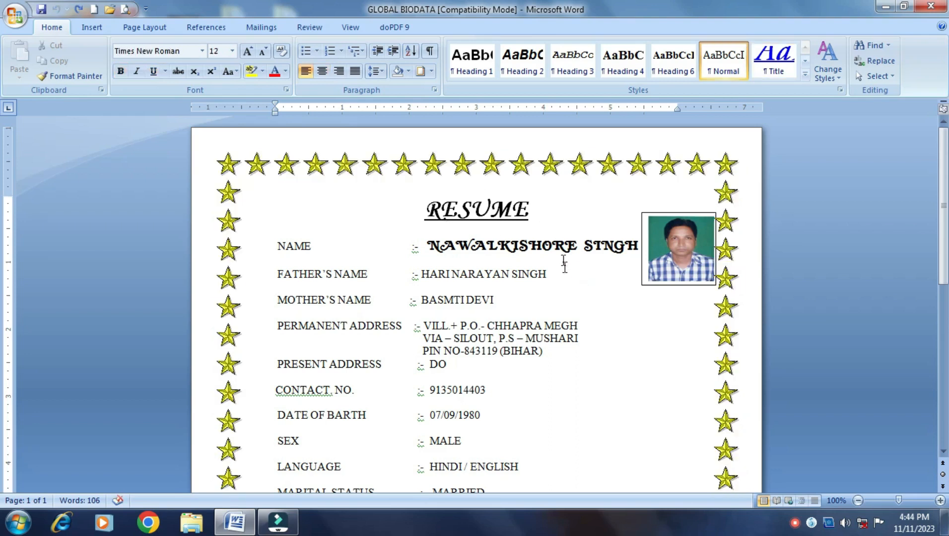
scroll(550, 250, "down", 5)
scroll(551, 250, "up", 2)
scroll(551, 250, "down", 7)
scroll(550, 249, "up", 7)
scroll(551, 249, "up", 4)
Start a new blank document headed BIODATA
key("ctrl+n")
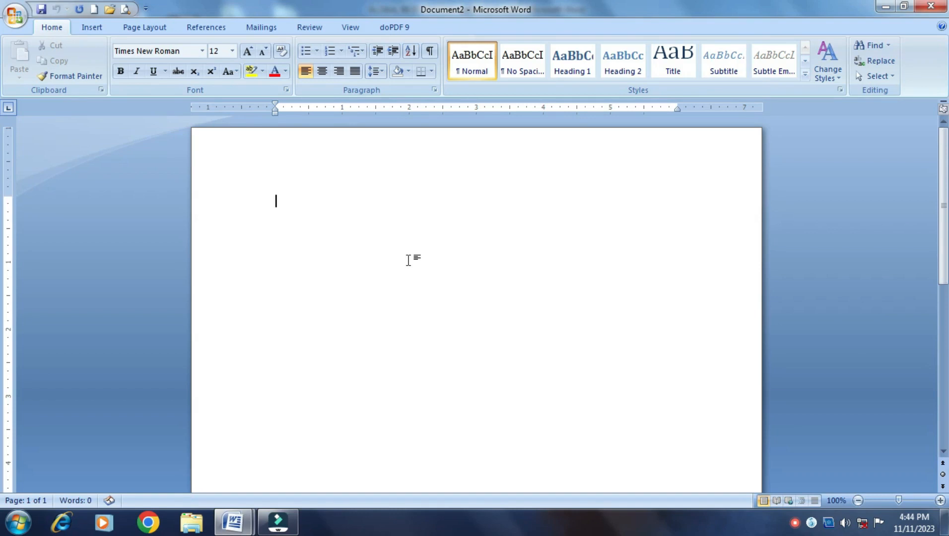
type("BIODATA")
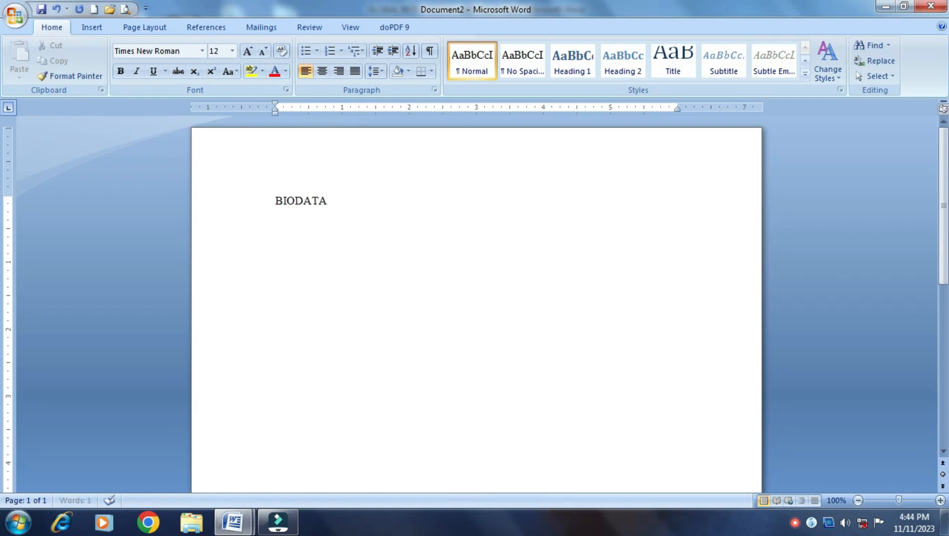
key("Return")
Add a NAME line with a tabbed colon followed by the applicant's full name
type("NAME")
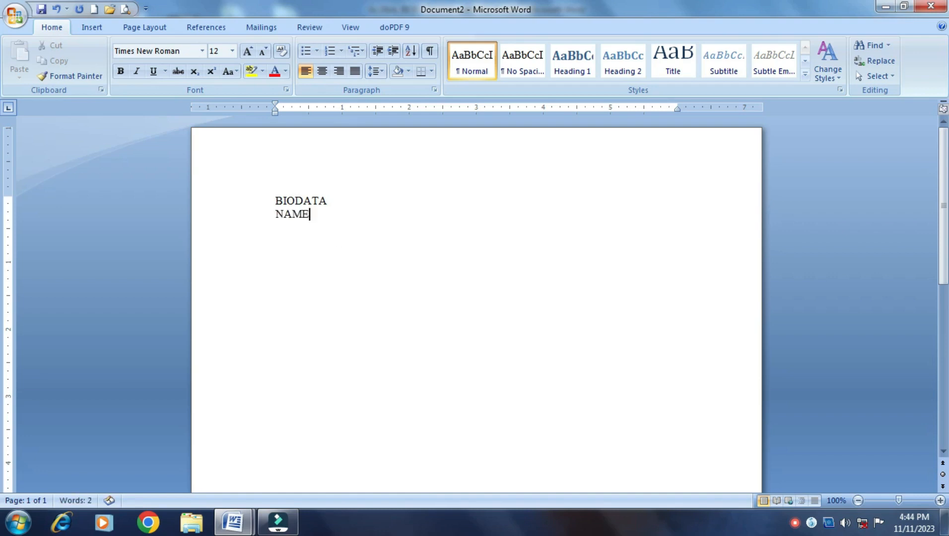
key("Tab")
key("Tab")
type(":")
key("Tab")
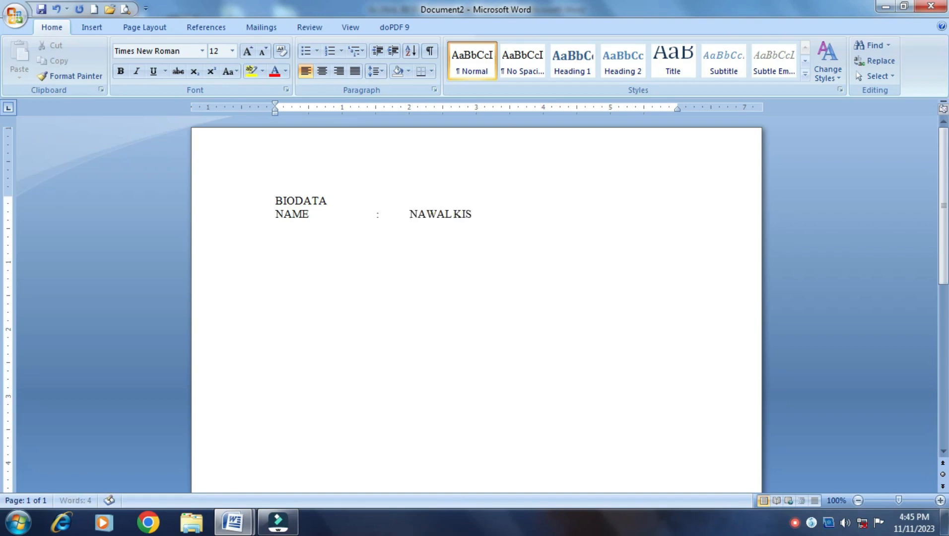
key("Return")
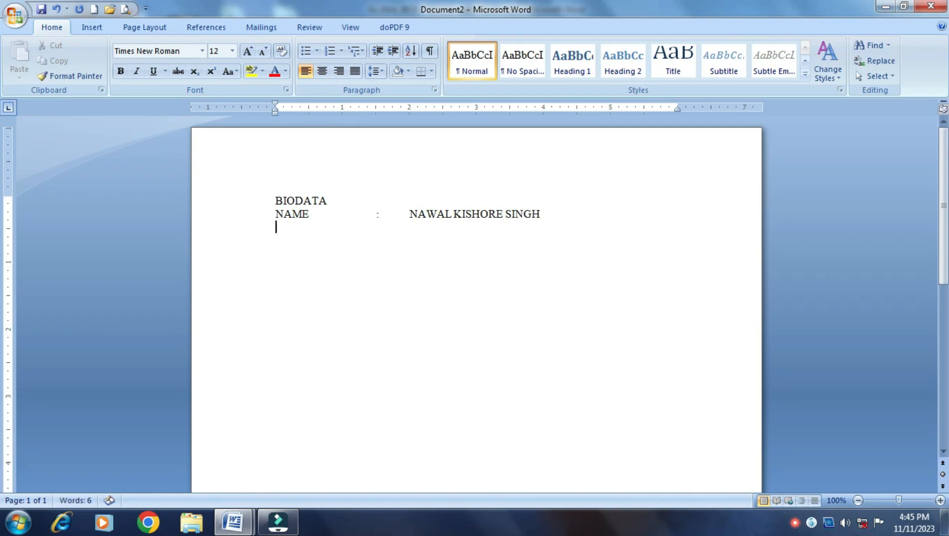
Type the FATHER'S NAME label on the next line
type("FAT")
type("HERS")
key("BackSpace")
type("'")
type("S NAME")
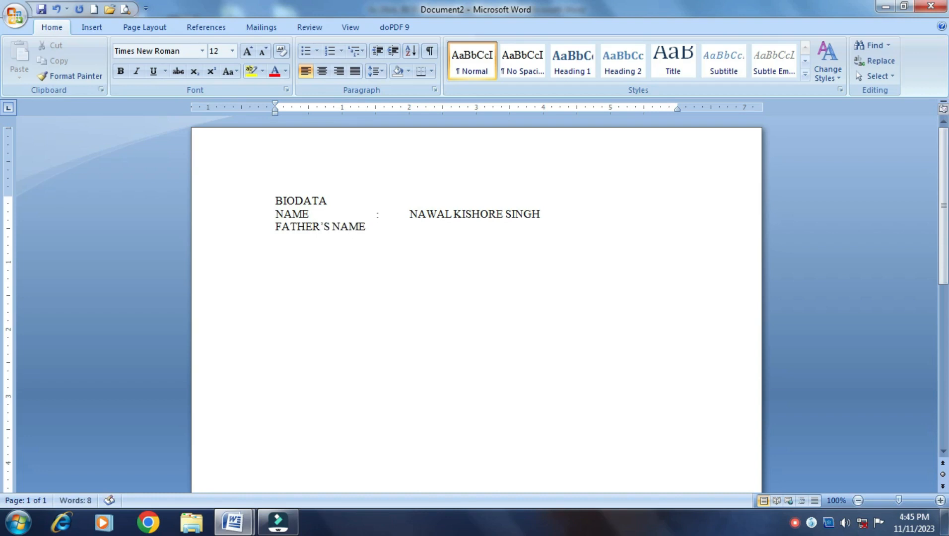
Align the NAME colon and fill in the father's name and mother's name values
key("Tab")
key("Down")
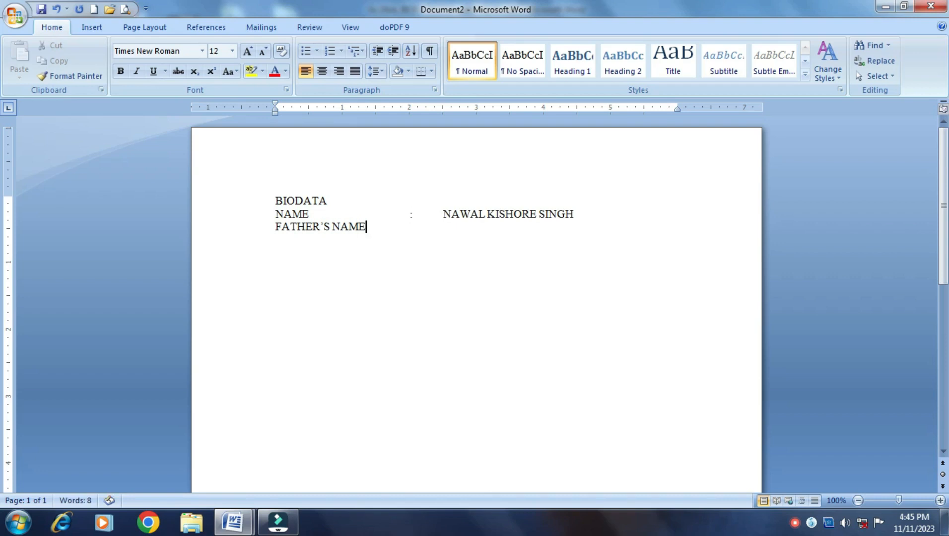
key("Tab")
key("Tab")
key("Tab")
type(":")
key("Tab")
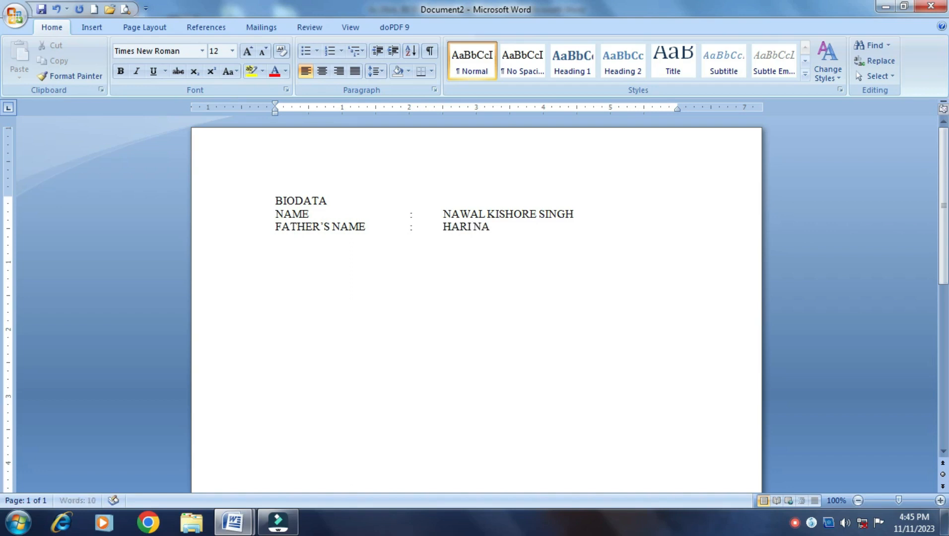
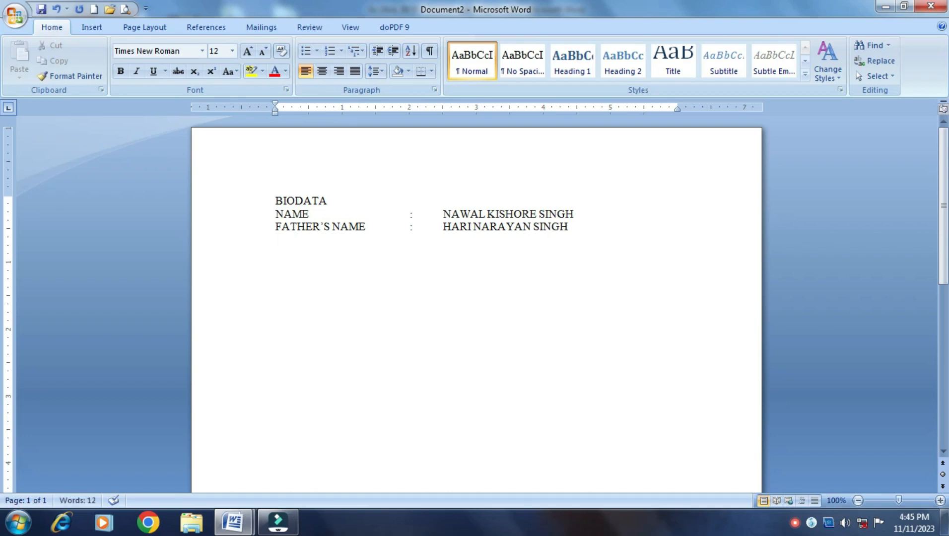
type("MOTHER")
type("'S")
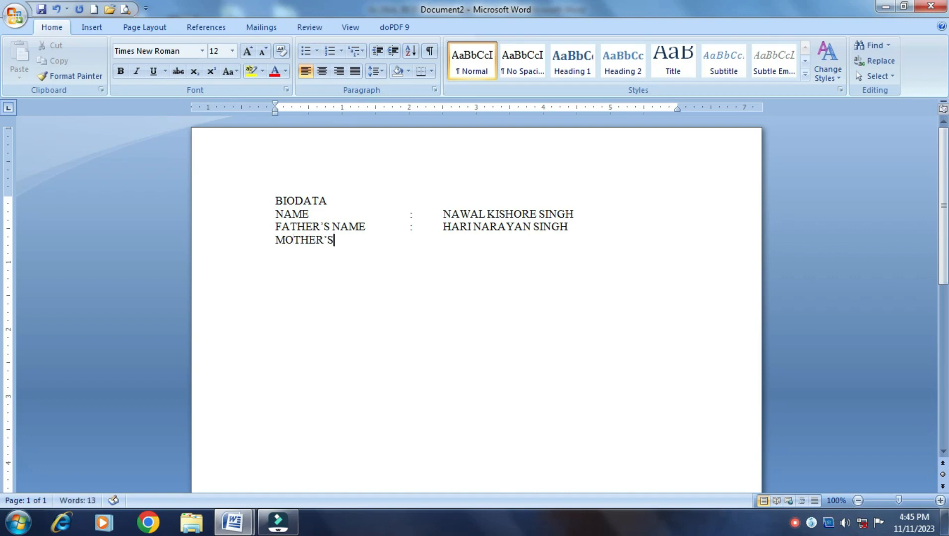
type(" NAME:")
key("Tab")
Add a DATE OF BIRTH line reading 04/06/1978
key("Return")
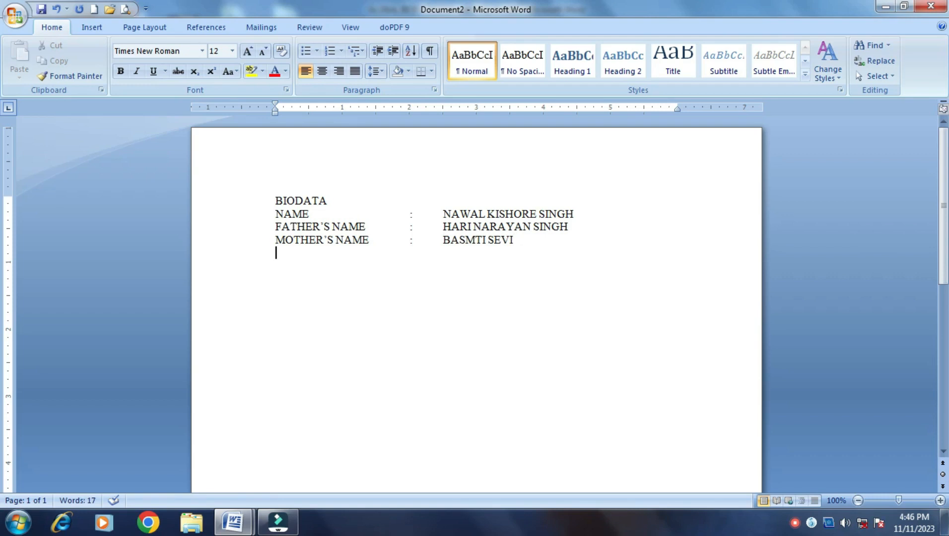
type("DATE OF BIRTH")
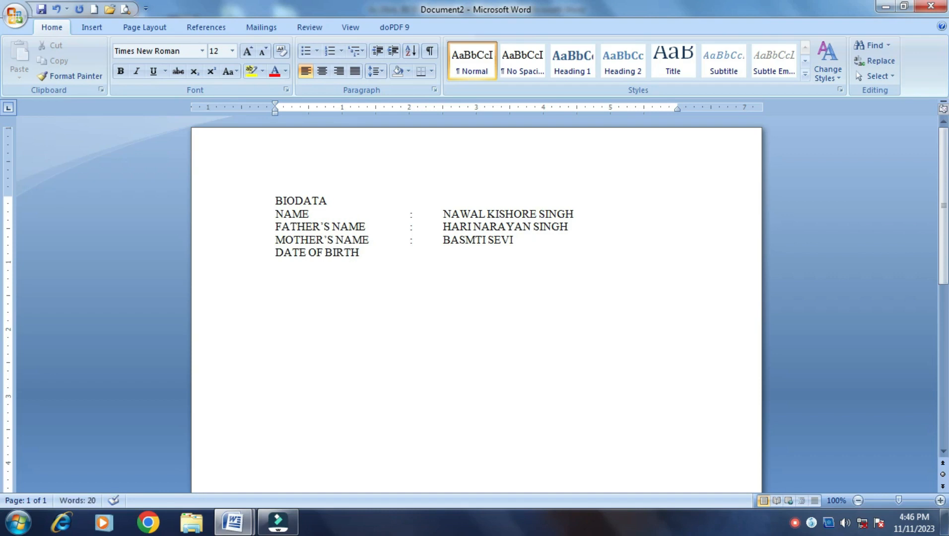
type("H")
key("BackSpace")
key("Tab")
type(":")
key("Tab")
type("04/06/12")
key("BackSpace")
type("978")
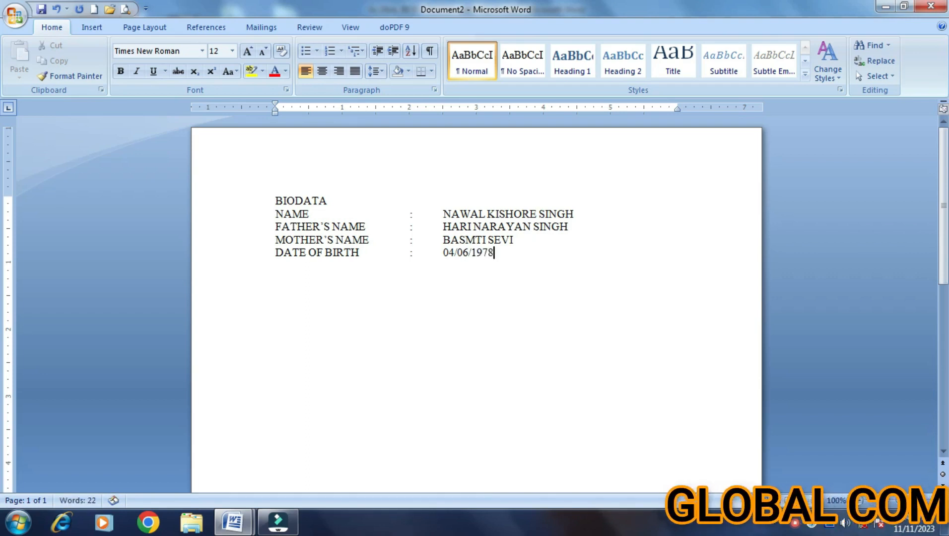
key("Return")
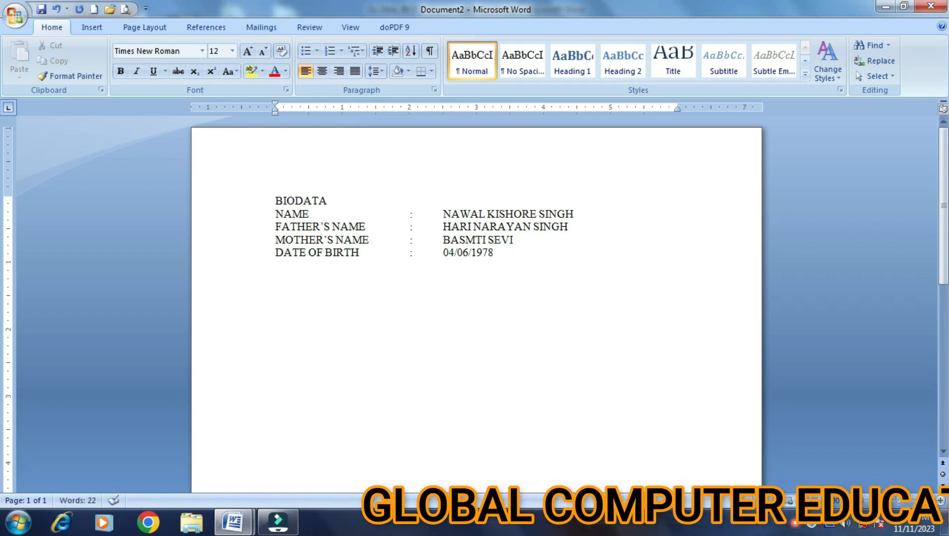
Add a PERMANENT ADDRESS line with the first address line in the value column
type("PERMANENT")
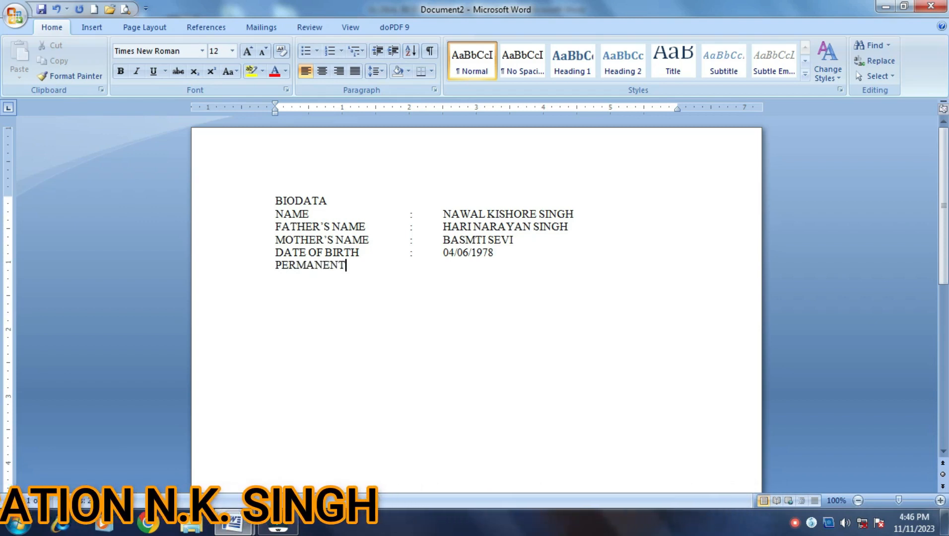
type(" ADDRESS")
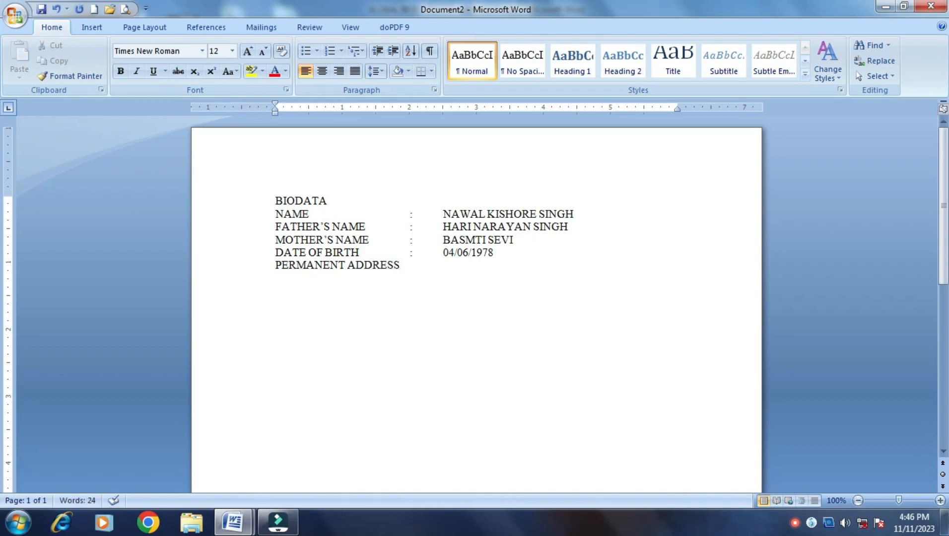
key("Tab")
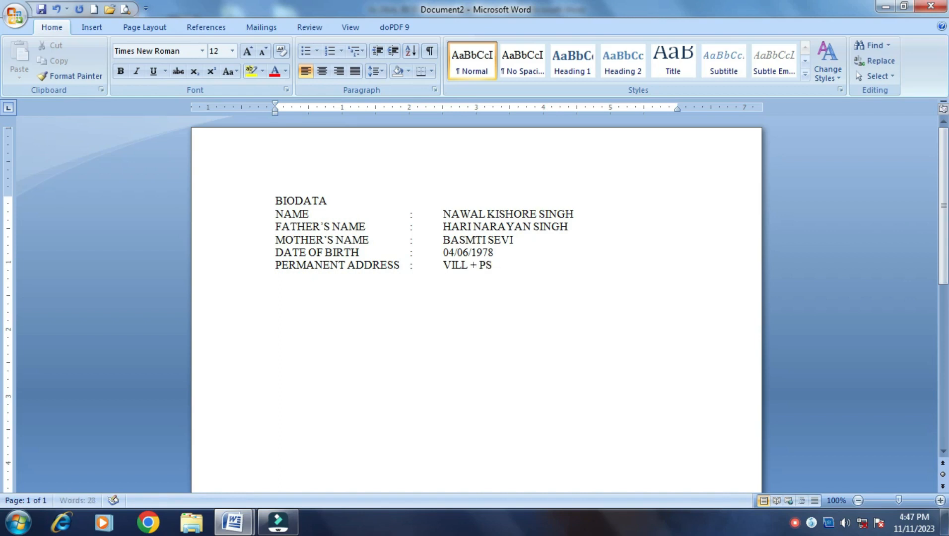
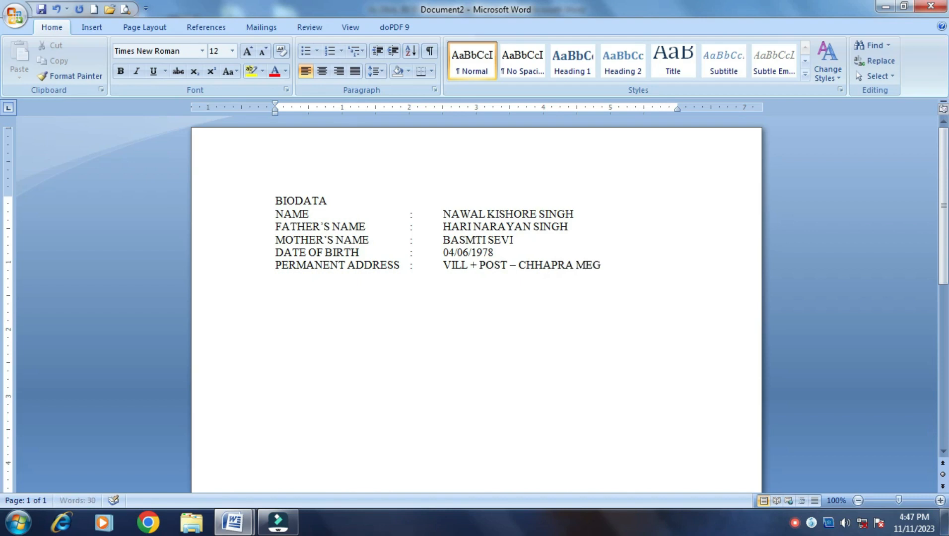
Add the second address line aligned under the first, then type the PRESENT ADDRESS label
key("Return")
key("Tab")
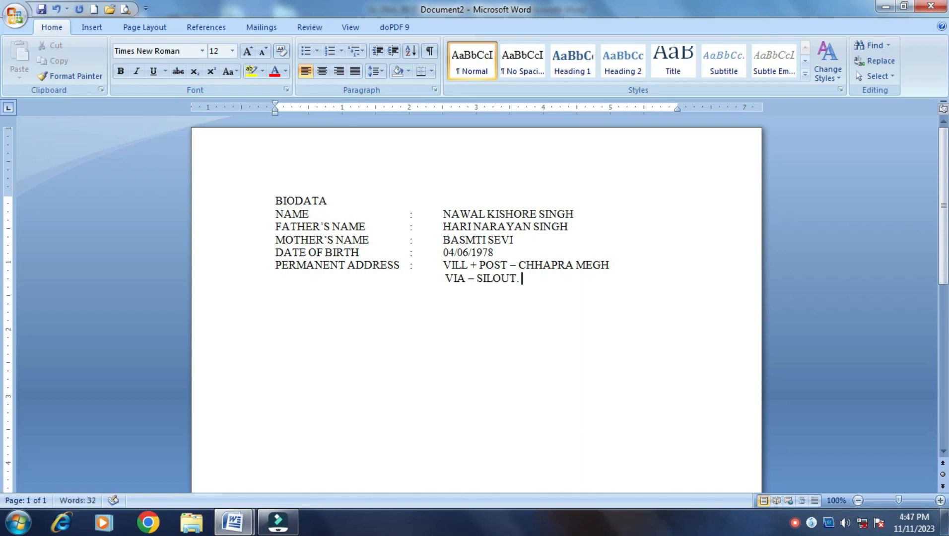
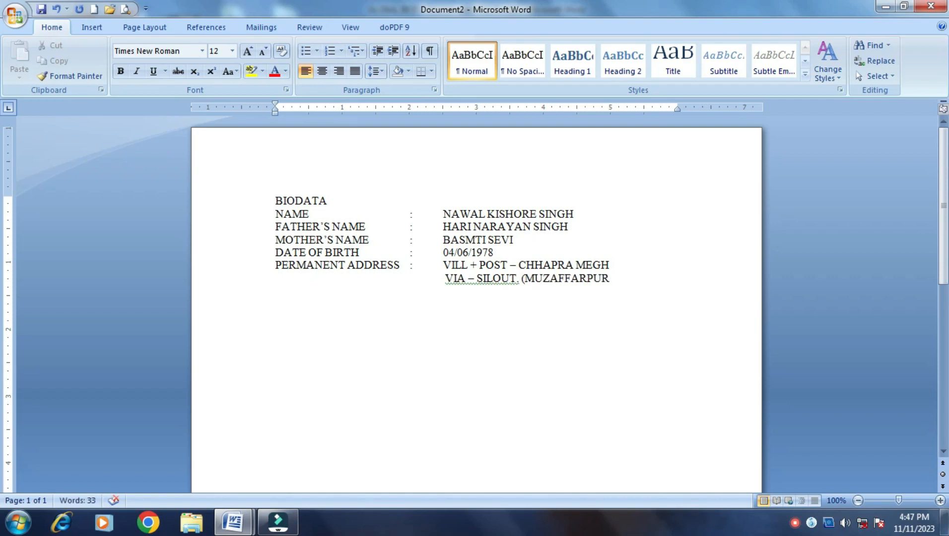
key("Return")
type("PRESENT ")
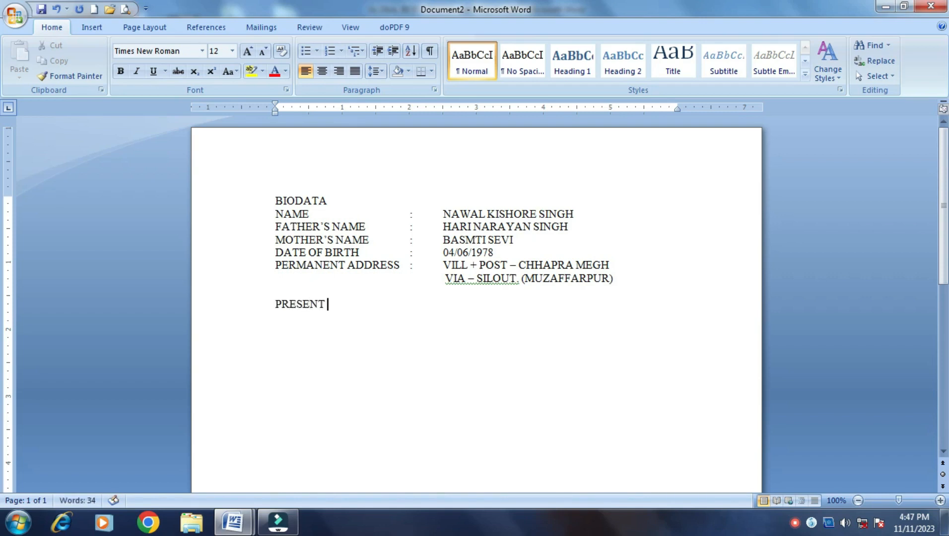
type("ADDRESS")
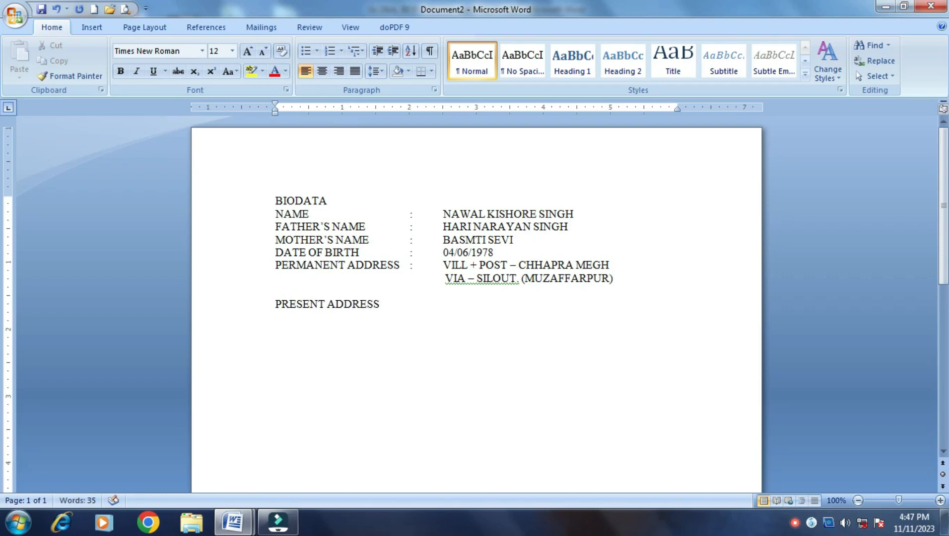
Complete PRESENT ADDRESS with the value DO
key("Tab")
type(":")
key("Tab")
type("DO")
key("Return")
Add a CONT. NO. line with the contact number and a SEX line reading MALE
type("CONT. NO.\t")
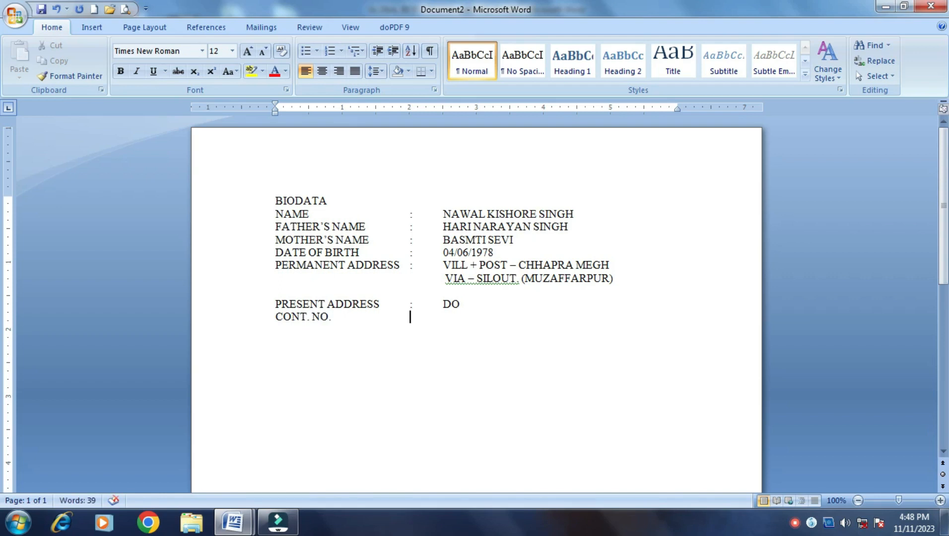
type(":")
key("Tab")
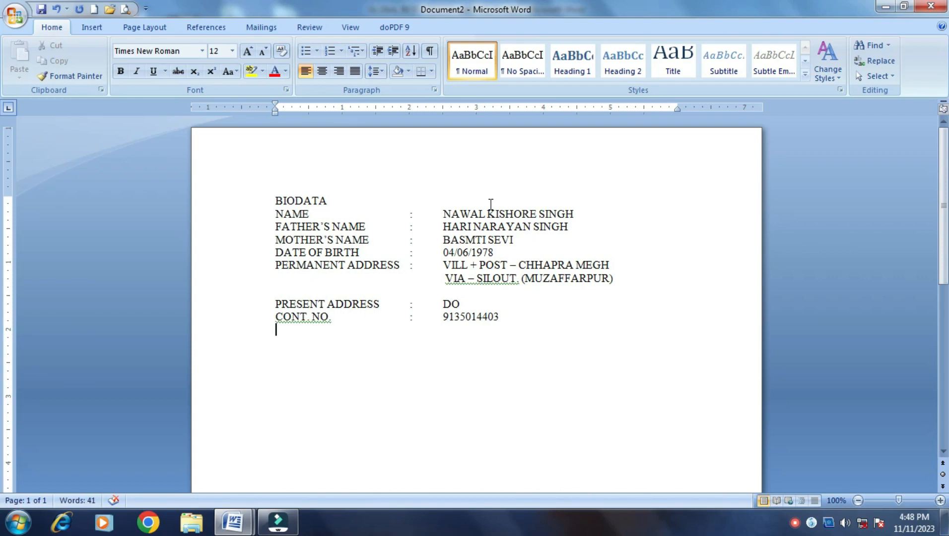
type("SEX")
key("Tab")
key("Tab")
key("Tab")
key("Tab")
type(":")
key("Tab")
type("MA;")
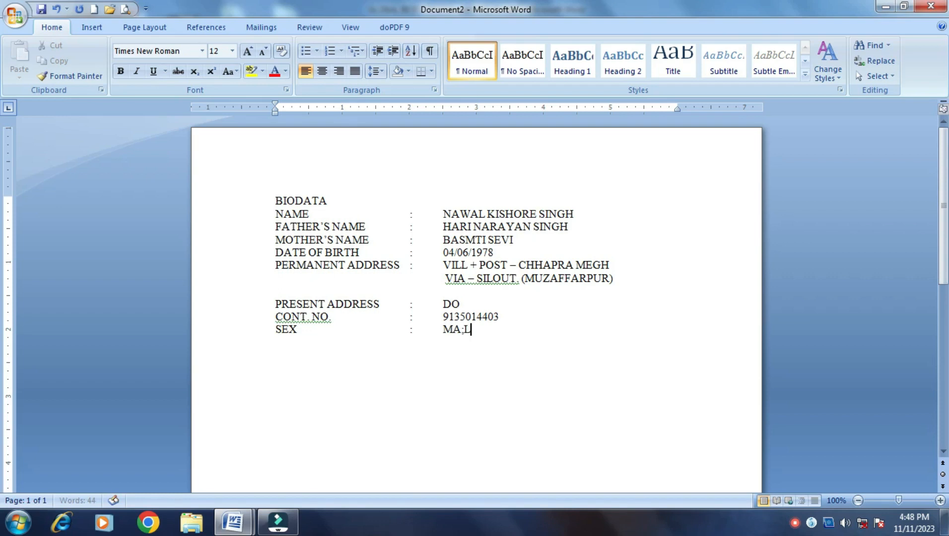
key("BackSpace")
type("LE")
key("Return")
Add a LANGUAGE line reading HINDI/ ENGLISH
type("LANGUAge")
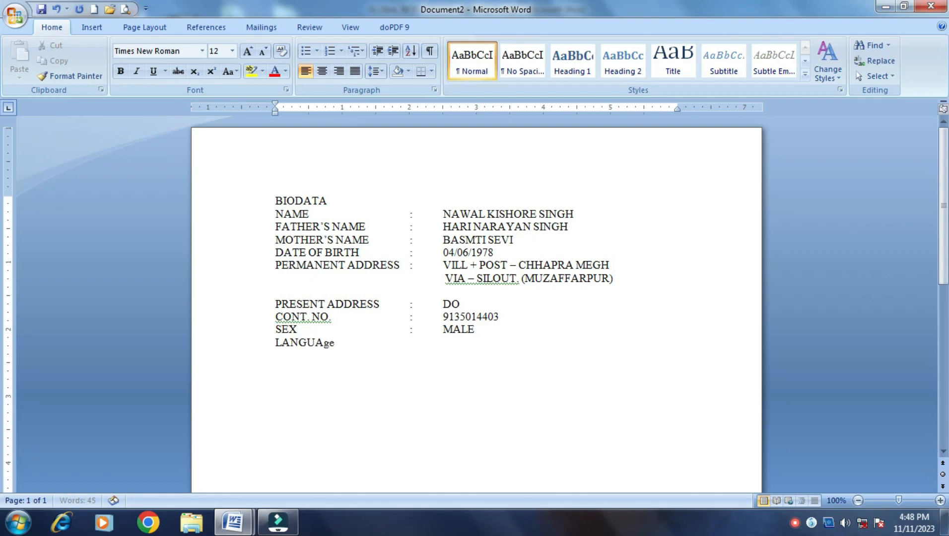
key("BackSpace")
key("BackSpace")
type("GE")
key("Tab")
key("Tab")
type(":")
key("Tab")
type("HINDI/ ENG")
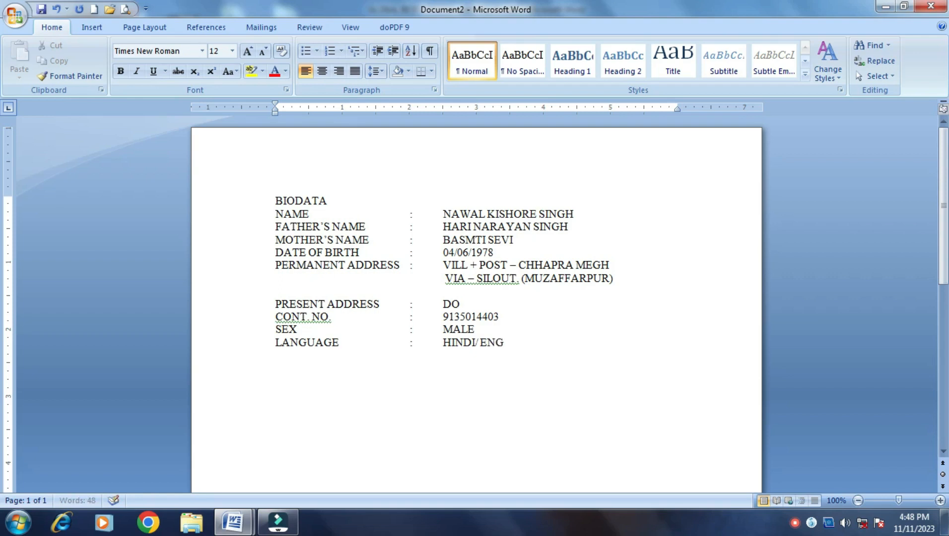
type("LISH")
Add a MARITAL STATUS line reading MARRIED
key("Return")
type("MA")
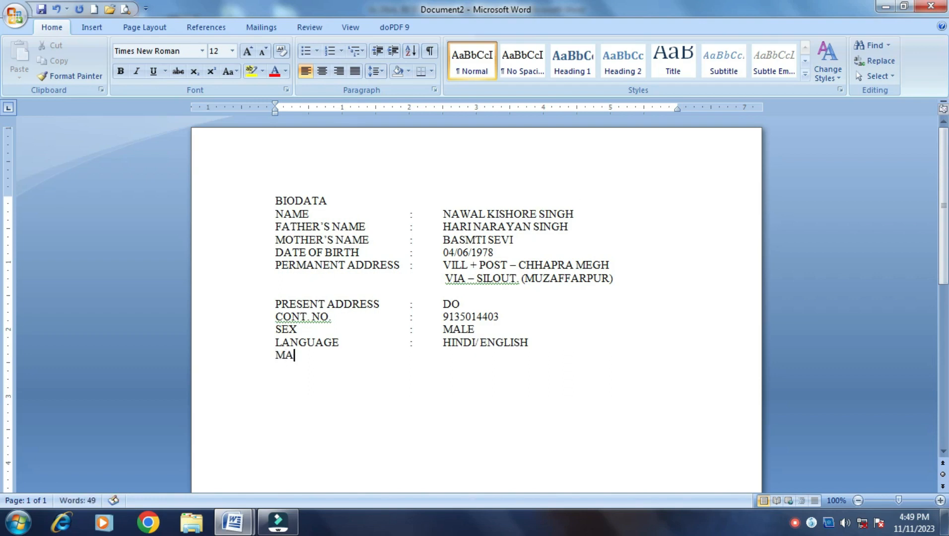
type("RITAL ")
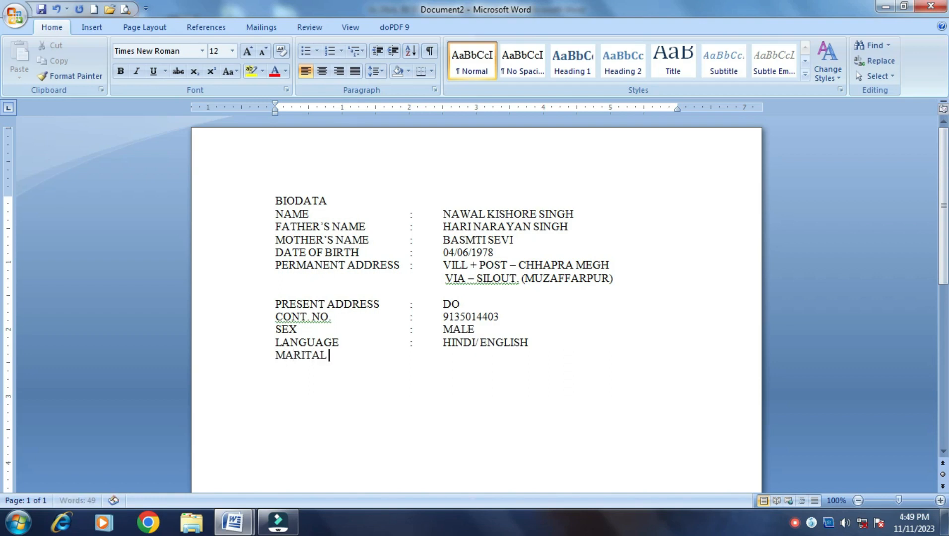
type("STATUS\t")
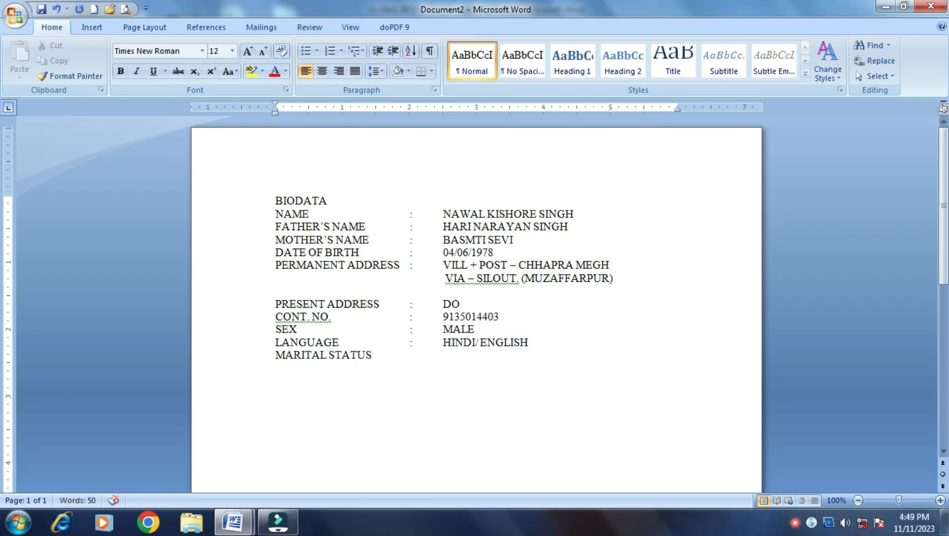
type(":")
key("Tab")
type("`")
key("BackSpace")
type("MARRIED")
key("Return")
Add a RELOGION line reading HINDU
type("RELOGION")
key("Tab")
key("Tab")
key("Tab")
key("Tab")
key("BackSpace")
type(":")
key("Tab")
type("HI")
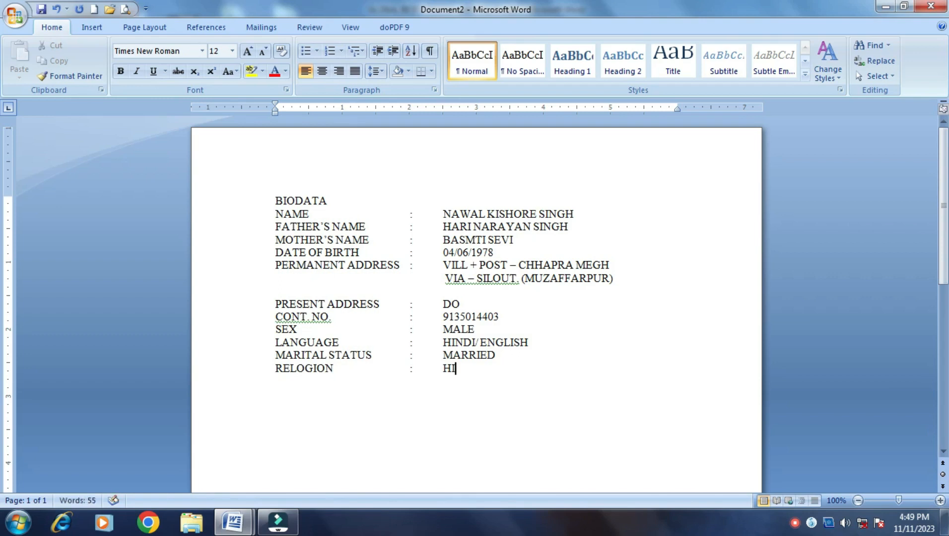
type("NDU ")
type("NA")
type("TO")
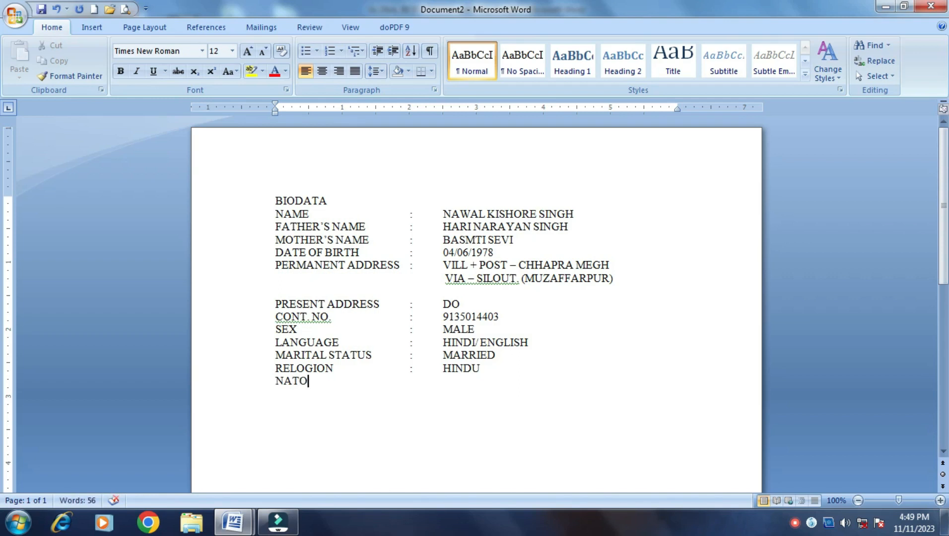
Add a NATONALITY line reading INDIAN
key("BackSpace")
type("ONALITY")
key("Tab")
type(":")
key("Tab")
type("INDIAN")
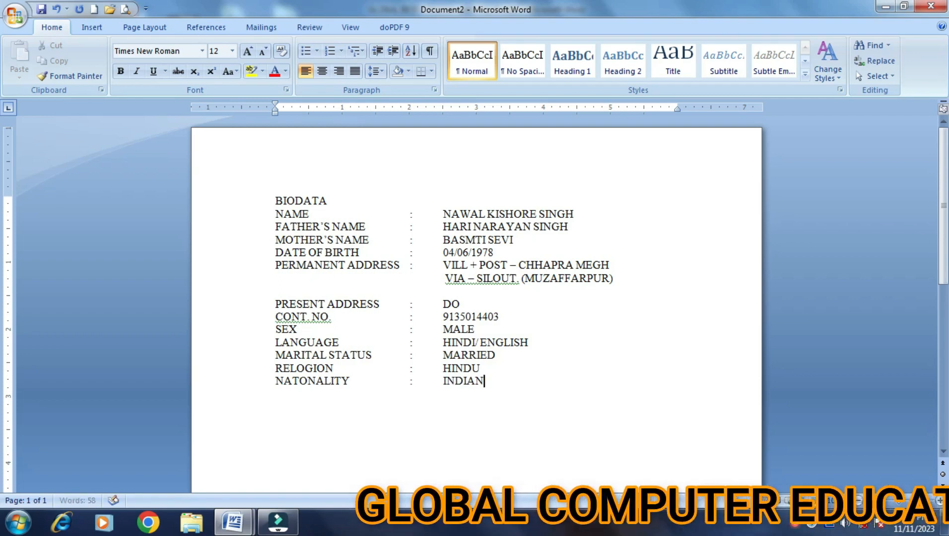
key("Return")
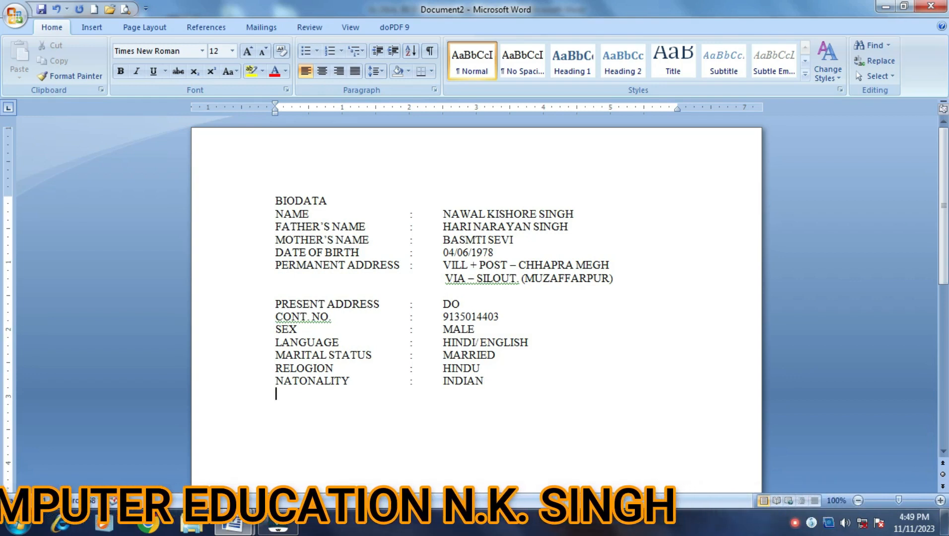
Type HOBBY : MUSIC, then the heading EDUCATION QUALIFICATION : on a new line
type("HOBBY")
key("Tab")
key("Tab")
key("Tab")
type(":\t")
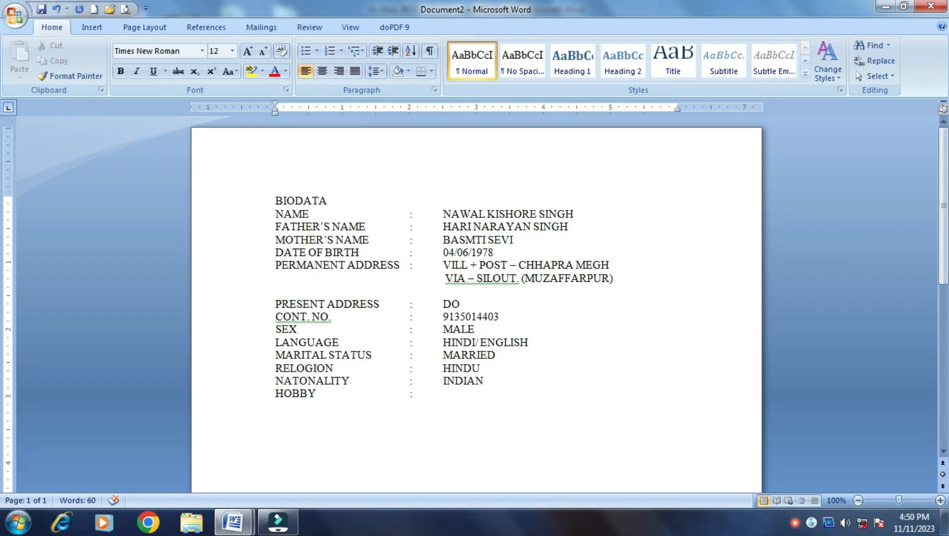
type("MUSUC")
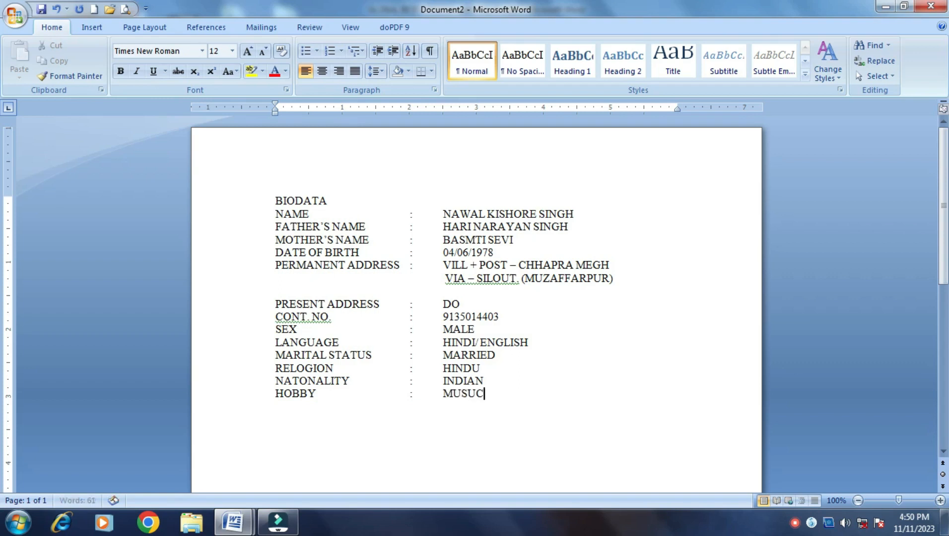
key("BackSpace")
key("BackSpace")
type("IC")
key("Return")
type("EDUCATION")
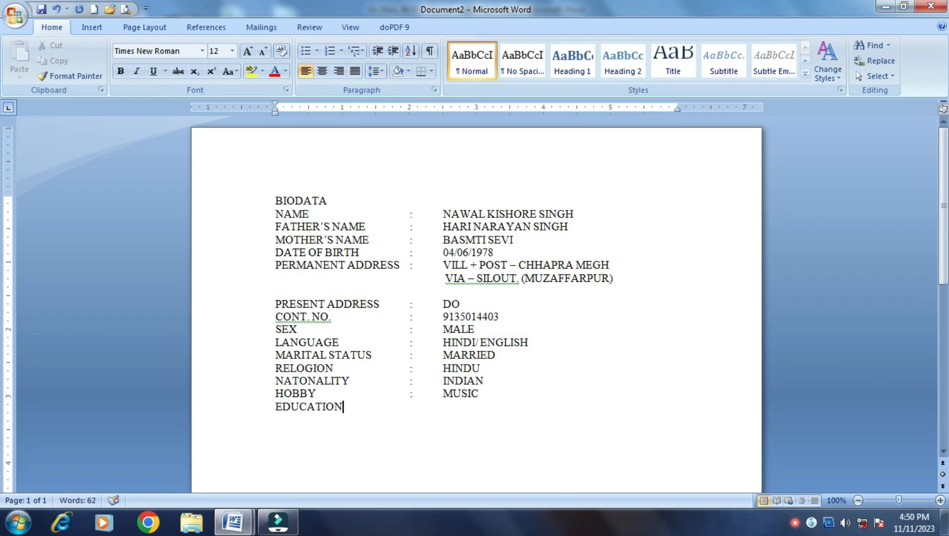
type(" QU")
type("ALIFI")
type("CATI")
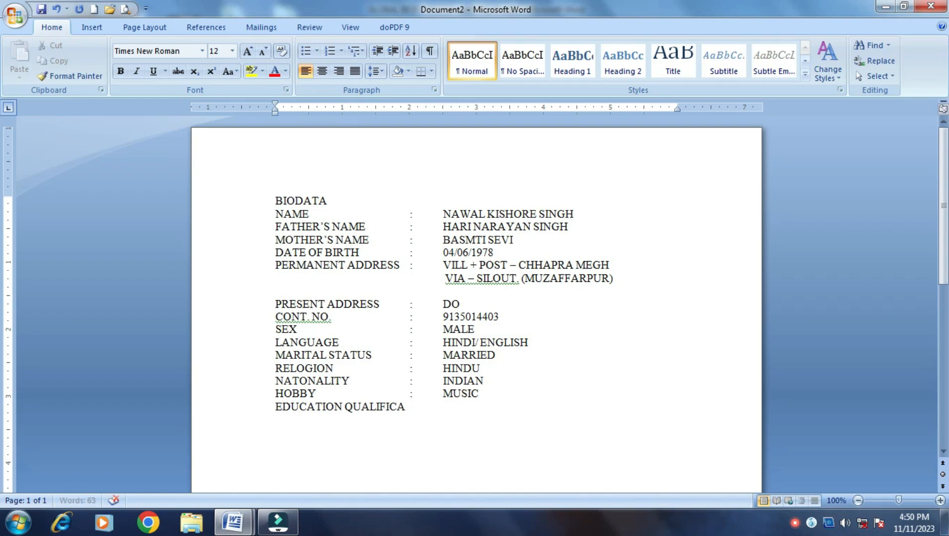
type("ON :")
key("Return")
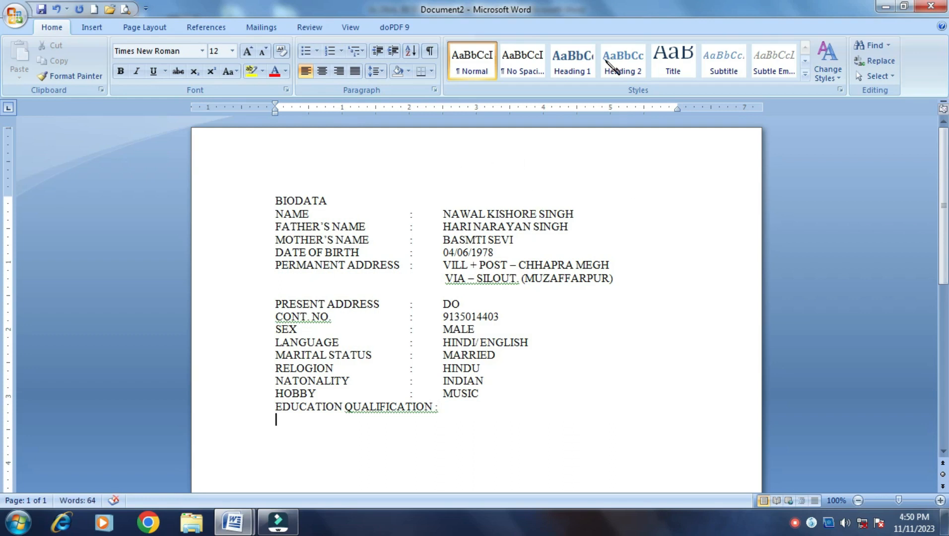
Insert a 6-column, 3-row table through Insert Table
left_click(92, 27)
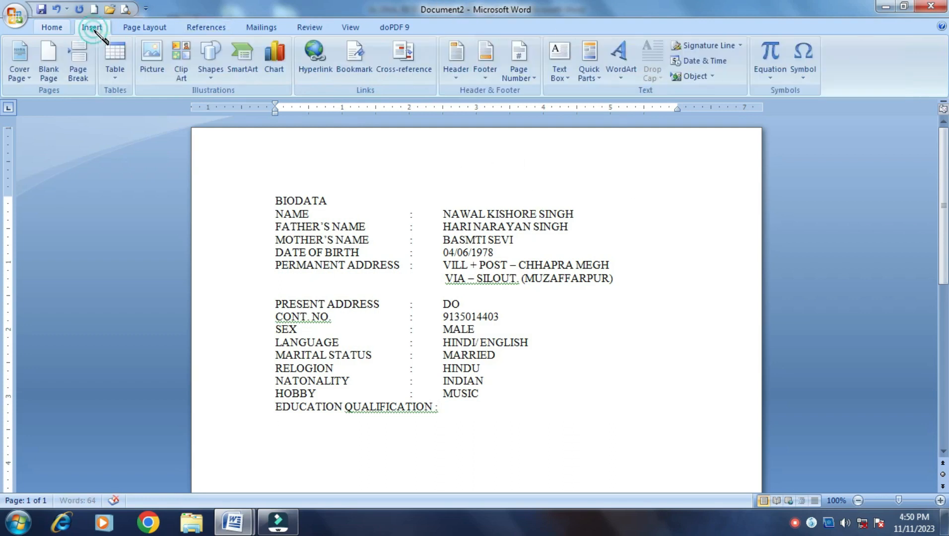
left_click(116, 83)
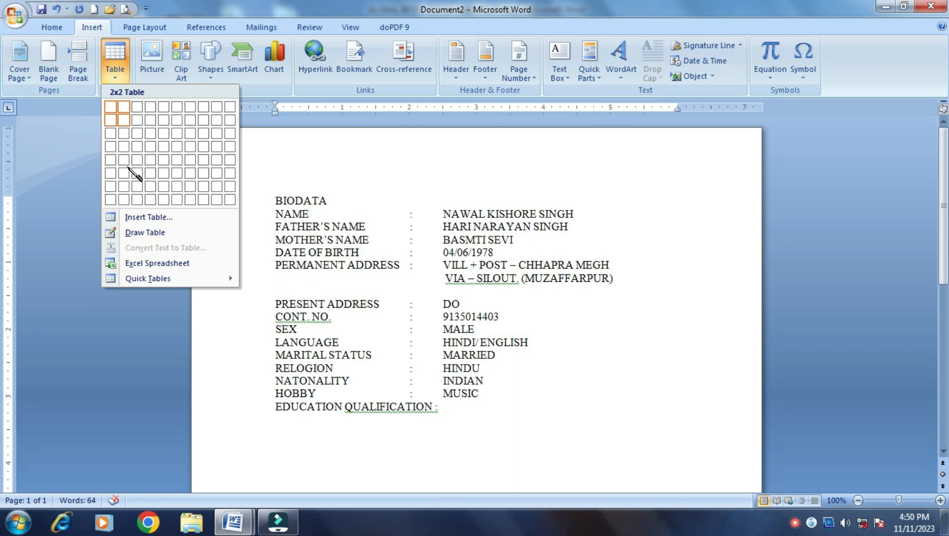
left_click(145, 217)
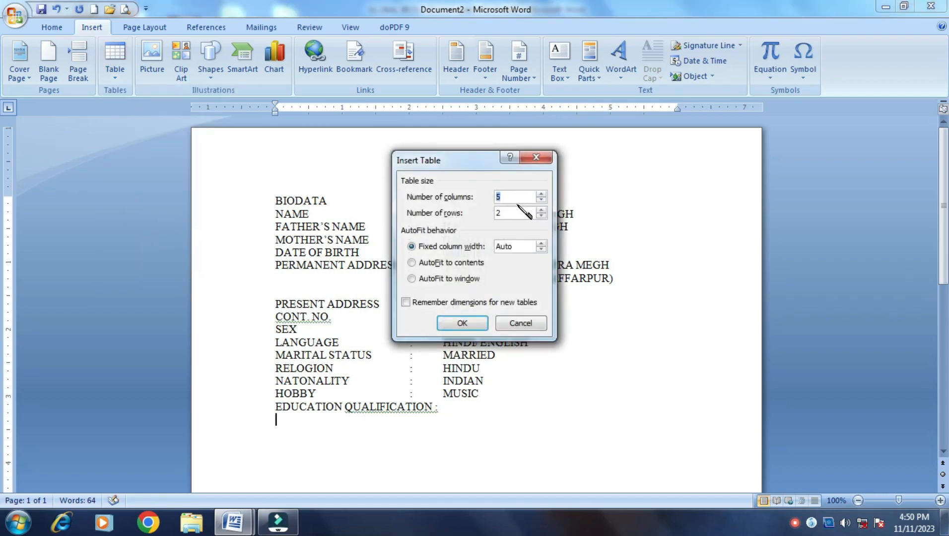
type("6")
left_click(494, 214)
double_click(494, 213)
type("3")
key("Return")
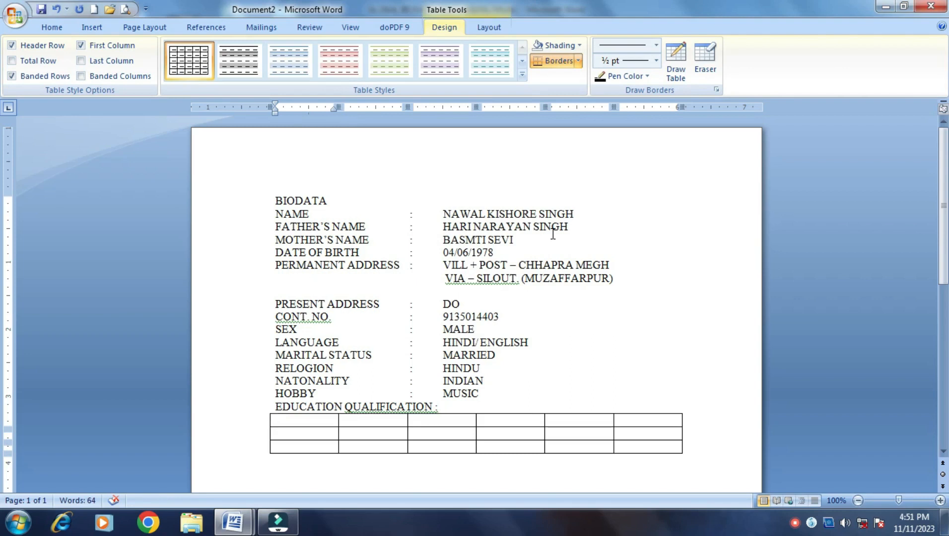
Type the NAME, BOARD and DIV headings into the first three header cells
type("NAME")
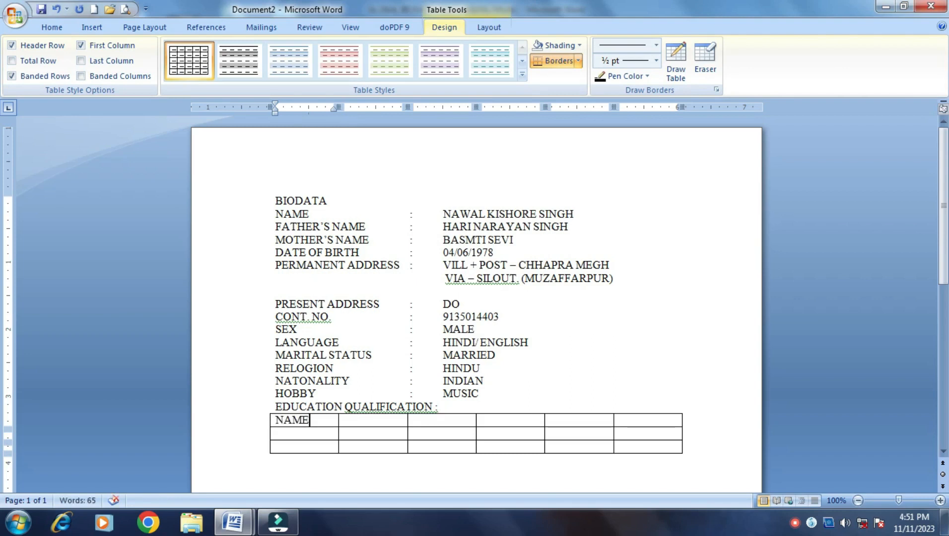
key("Tab")
type("BOARD")
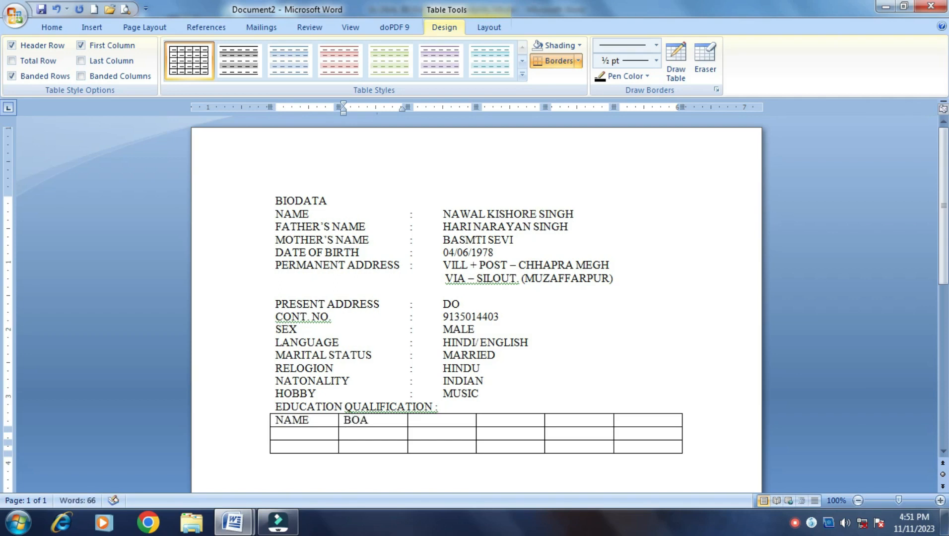
key("Tab")
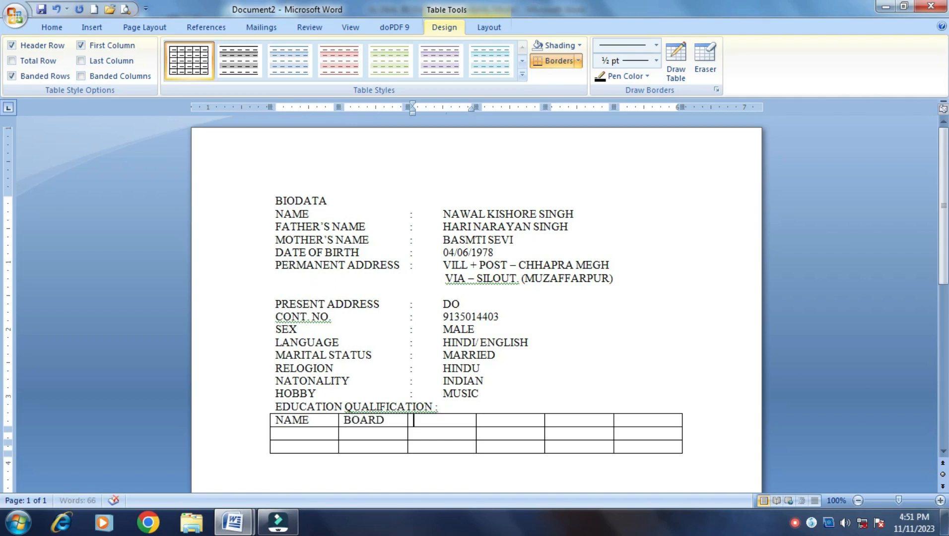
type("DIV")
key("Tab")
Enter PER, YEAR OF PASSING and TOTAL MARKS in the remaining header cells
type("PER")
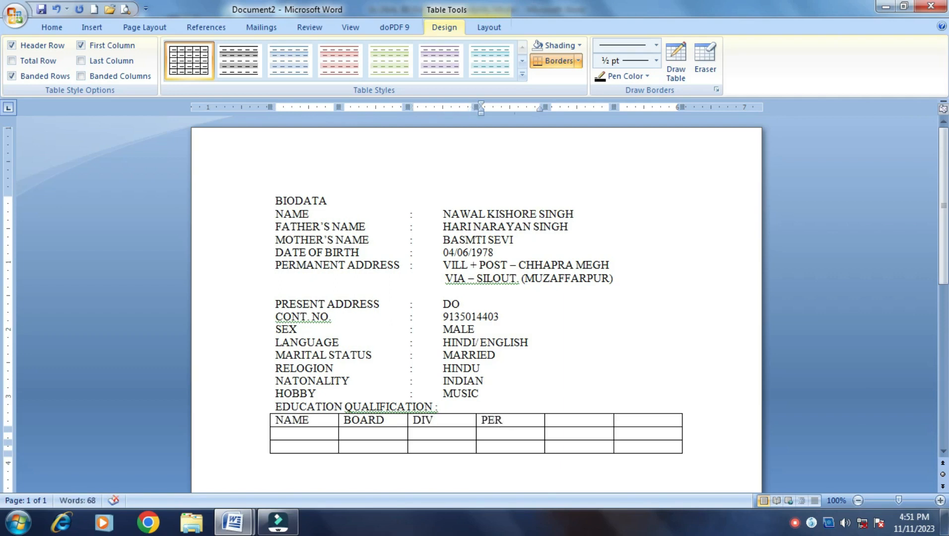
key("Tab")
type("YEAR OF")
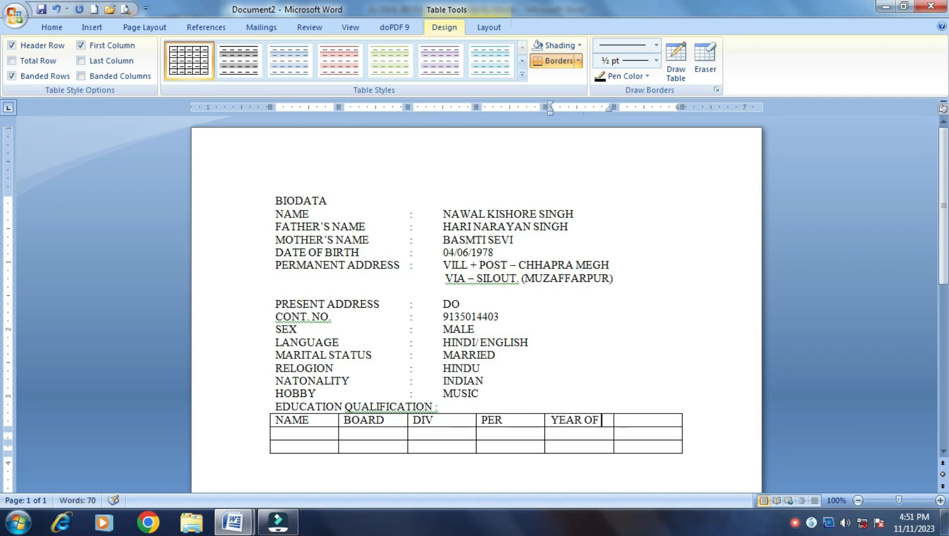
type(" PASSI")
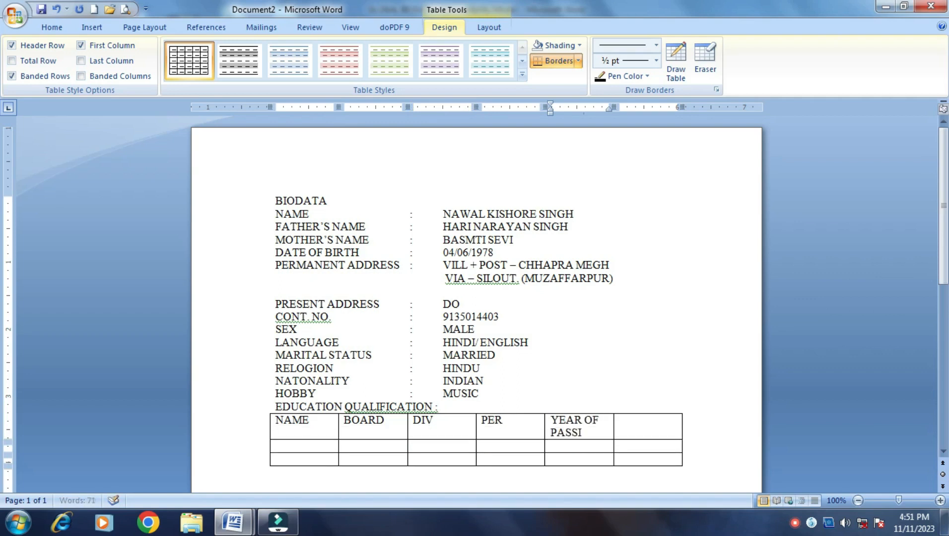
type("NG")
key("Tab")
type("TOTAL MARKS")
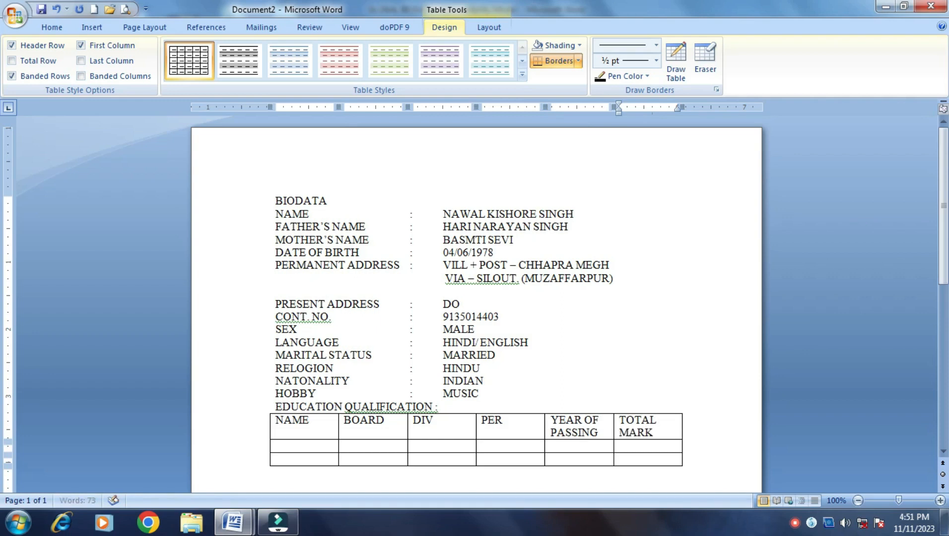
key("Down")
key("Left")
key("Left")
key("Left")
key("Left")
key("Left")
key("Down")
Add a TECHNICAL heading on a new line below the education table
left_click(290, 482)
key("Return")
key("Return")
type("TECHNI")
type("CAL")
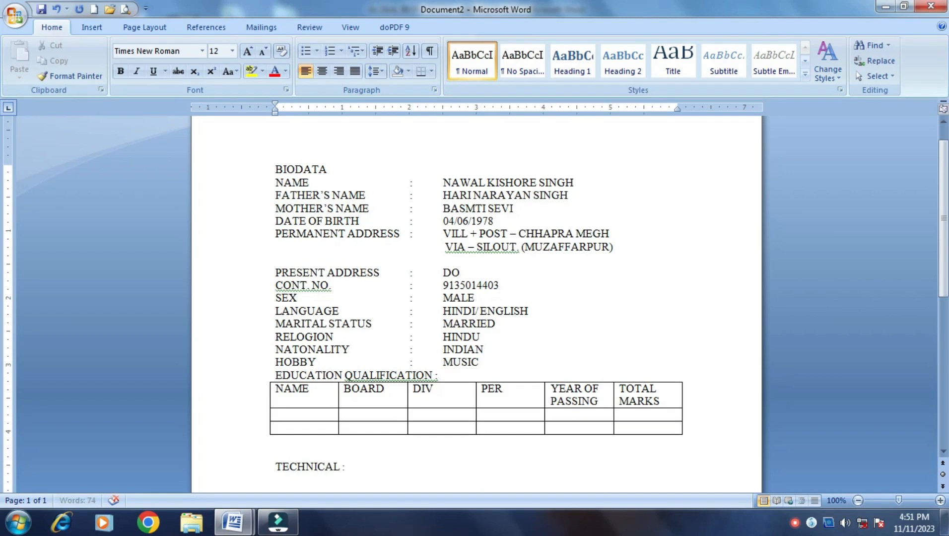
key("Return")
key("Return")
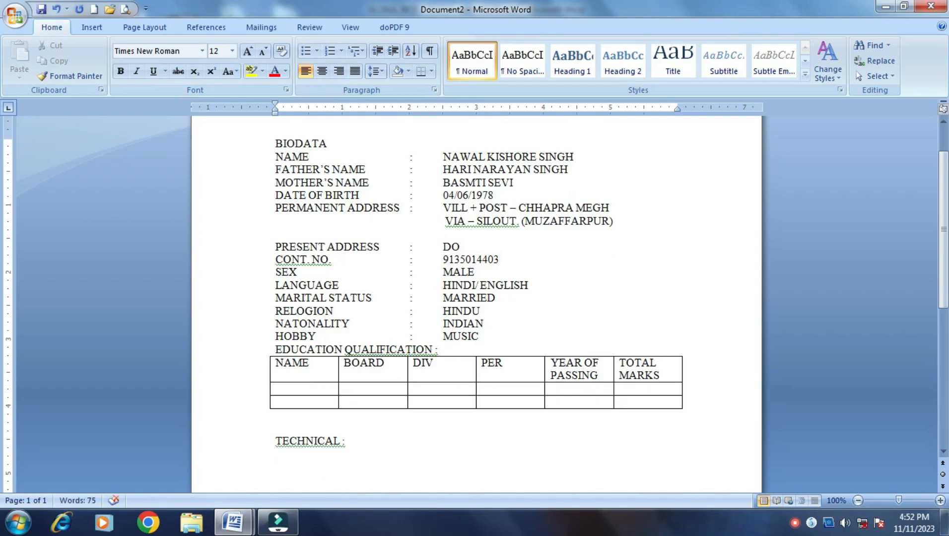
type("RE")
key("BackSpace")
key("BackSpace")
Check the finished GLOBAL BIODATA document for reference, then return to Document2
mouse_move(234, 502)
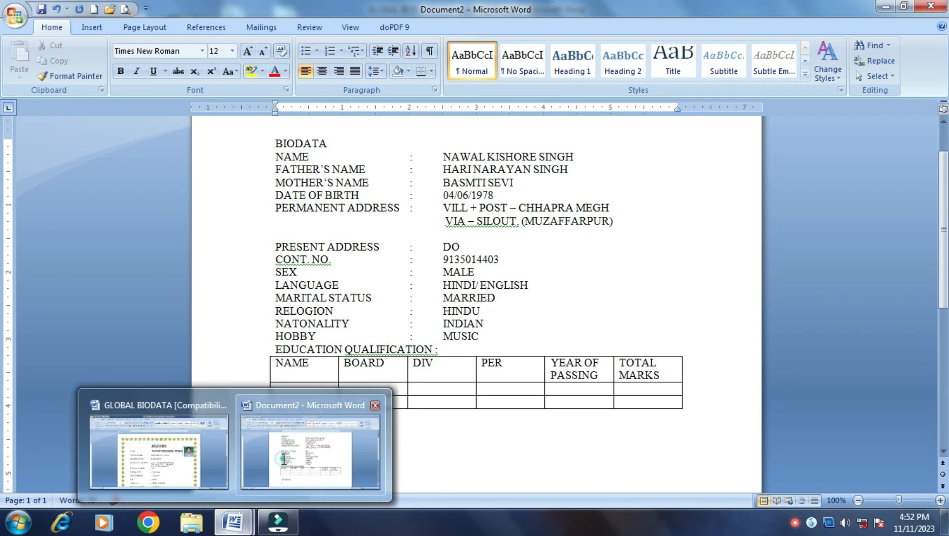
scroll(393, 394, "down", 1)
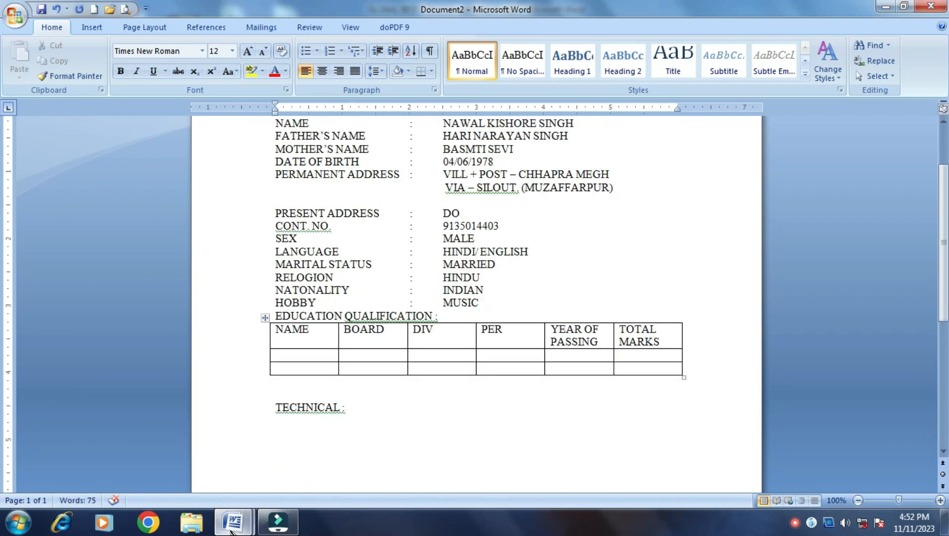
mouse_move(231, 530)
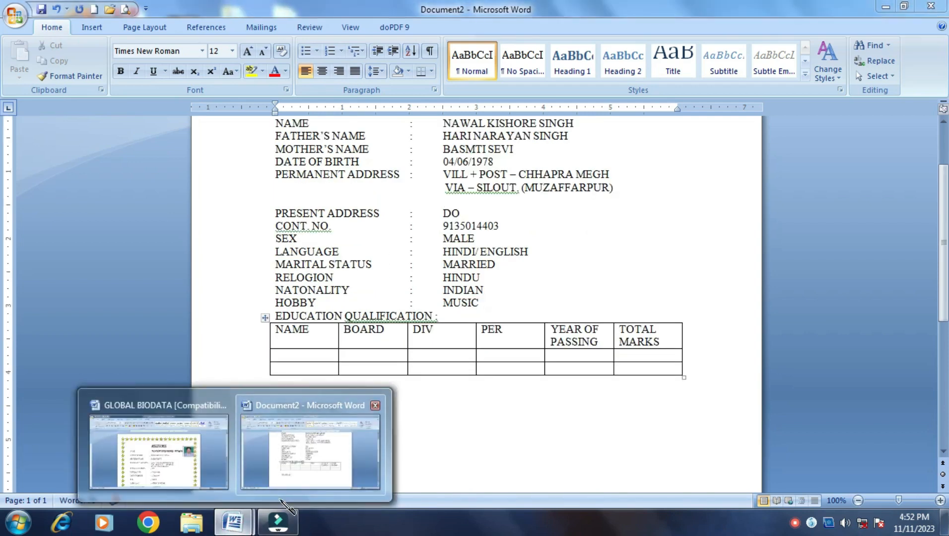
left_click(147, 450)
scroll(229, 397, "down", 12)
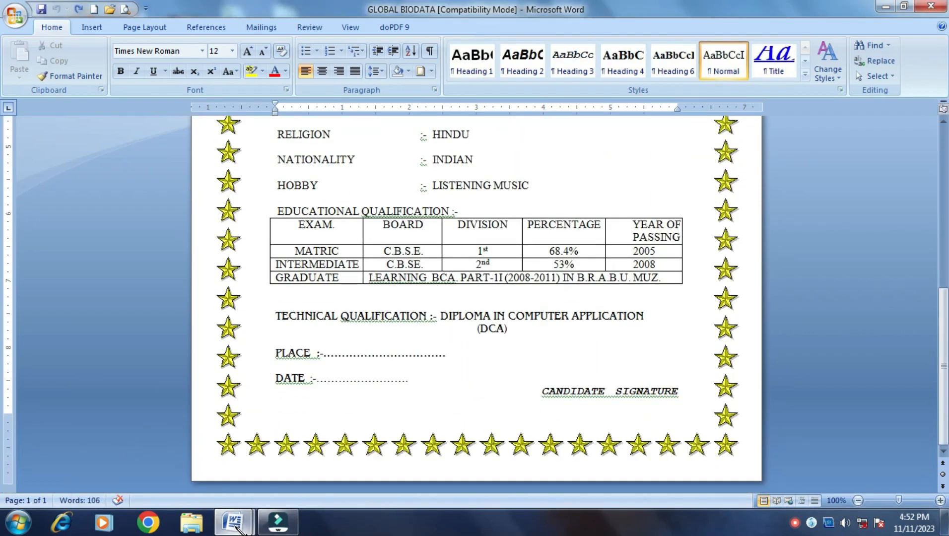
mouse_move(237, 530)
left_click(290, 489)
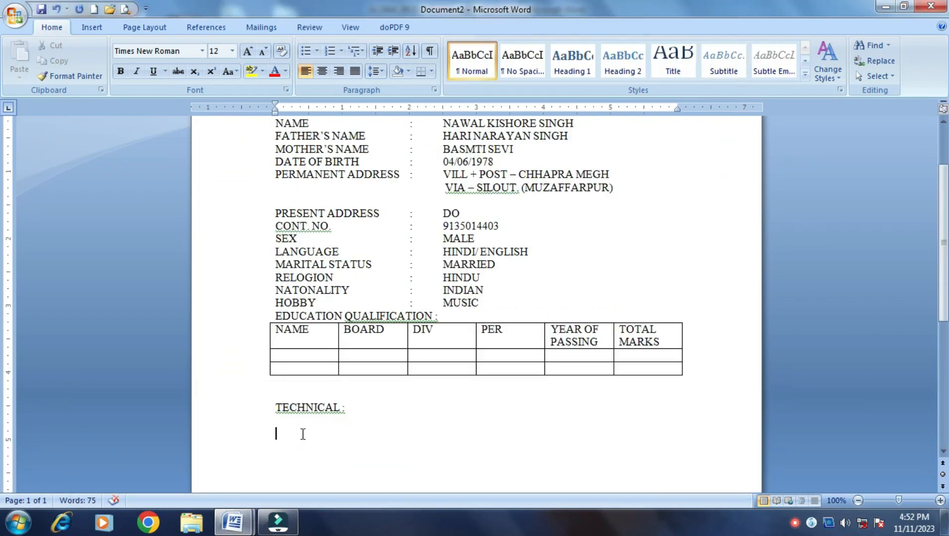
Type PLACE, DATE: and the SING OF CANDIDADATE signature line on separate lines
type("PLACE")
key("Return")
type("DATE: ")
type("SIG")
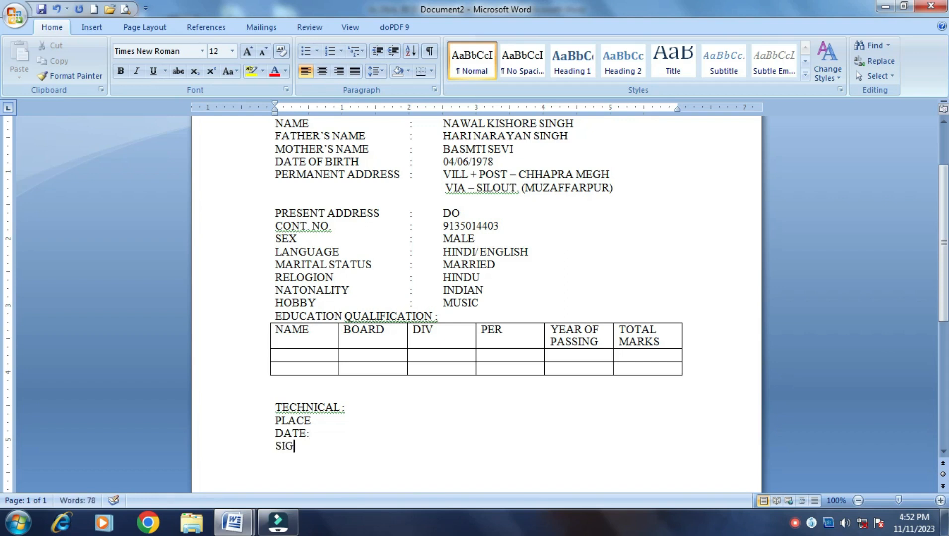
key("BackSpace")
type("NG OF CANDUADATE")
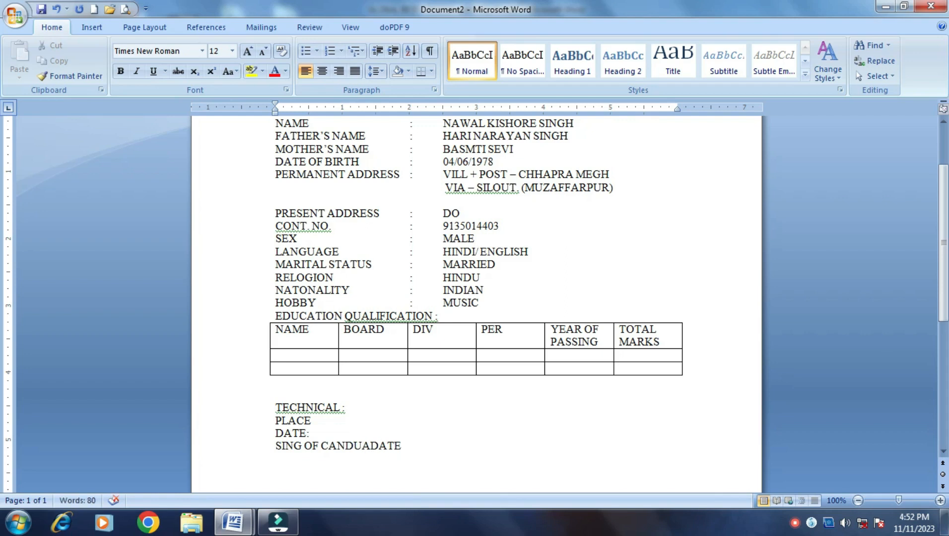
key("Delete")
type("ID")
scroll(390, 450, "up", 3)
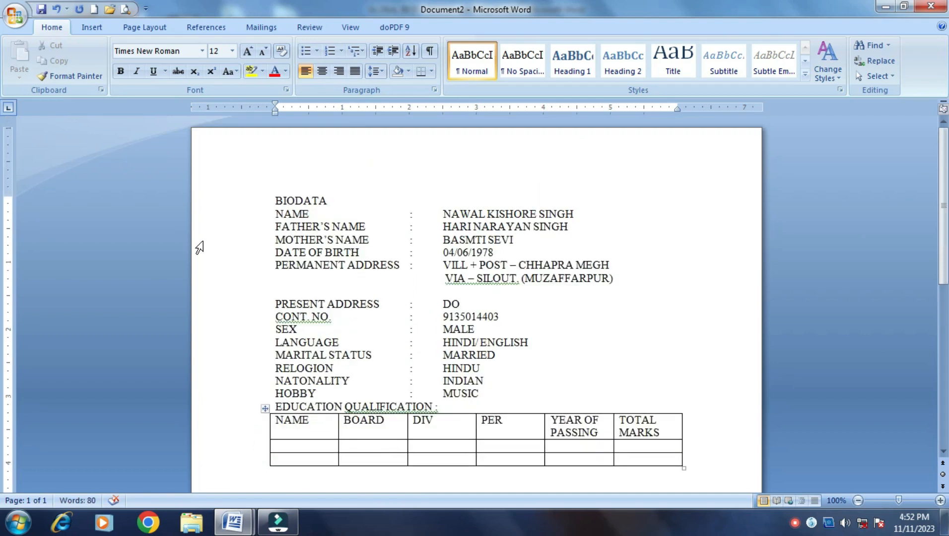
Centre the BIODATA heading and add an empty line below it
left_click(70, 76)
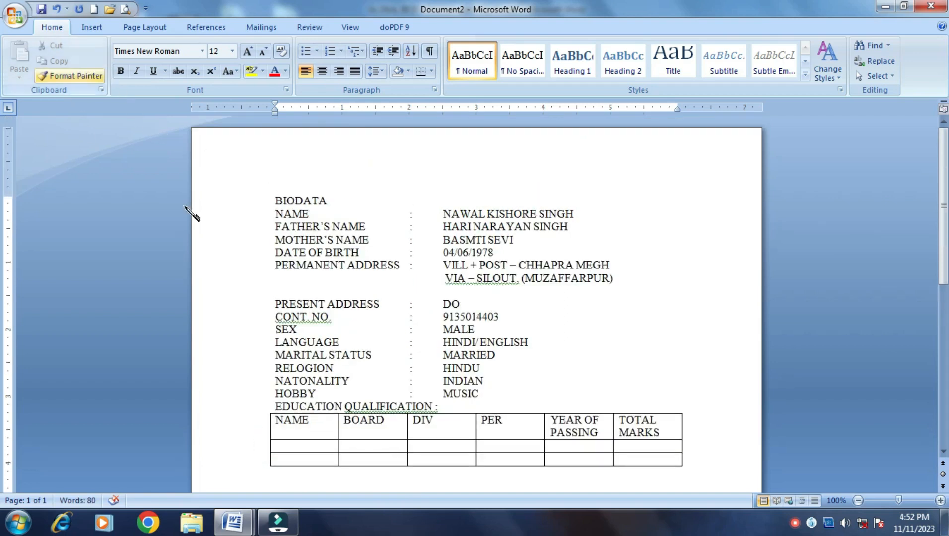
left_click(277, 197)
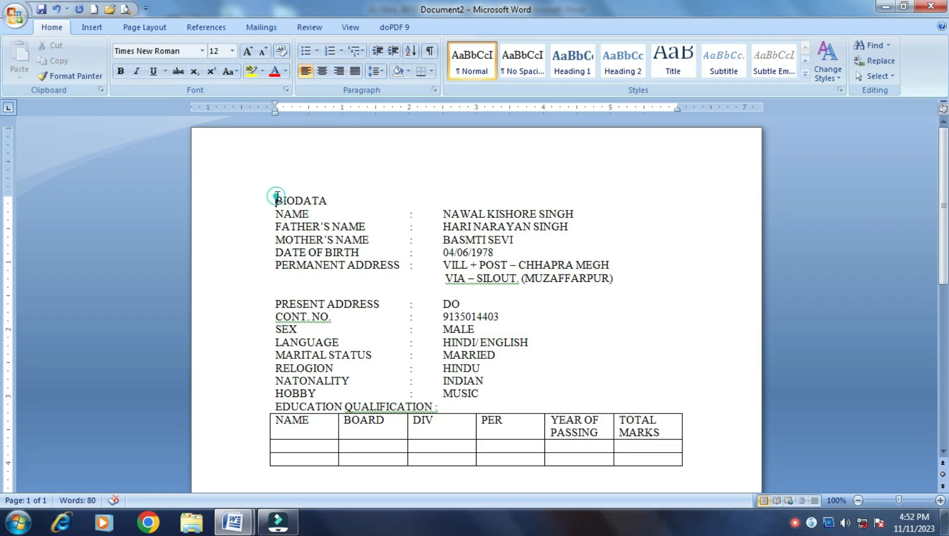
left_click(323, 72)
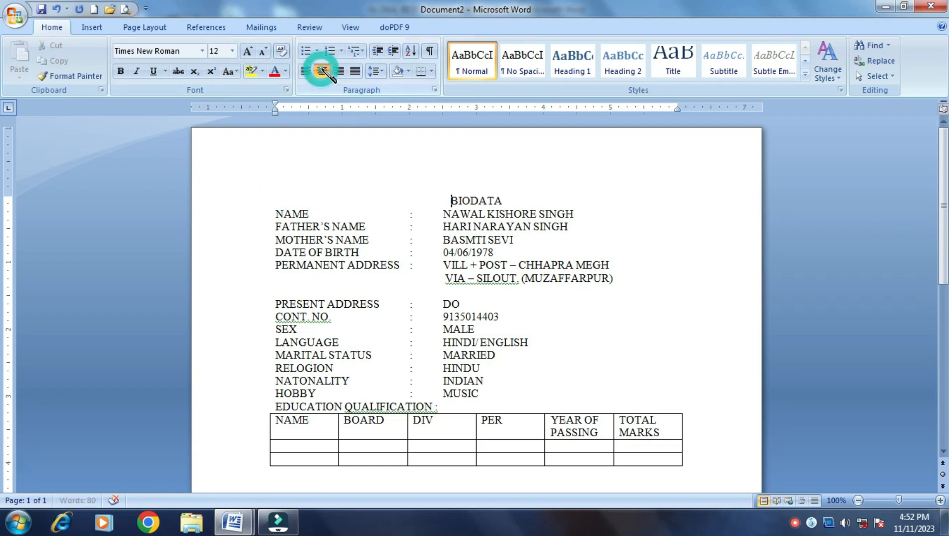
left_click(505, 201)
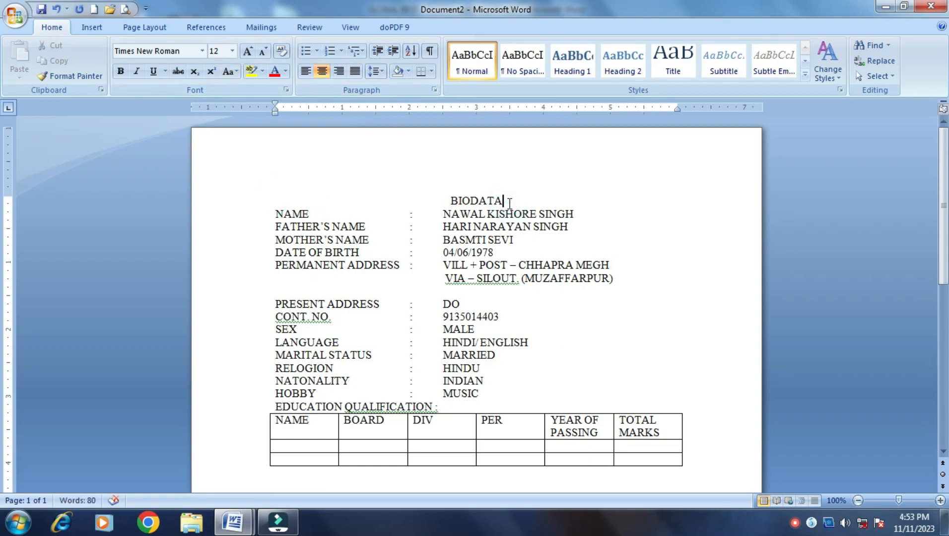
key("Return")
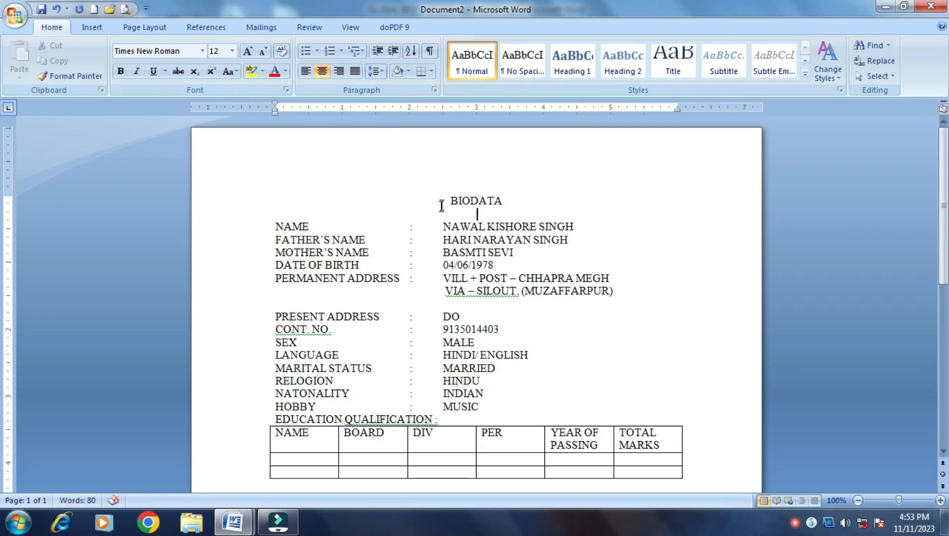
Set the BIODATA heading to 28 pt in the Algerian font
left_click_drag(446, 202, 506, 201)
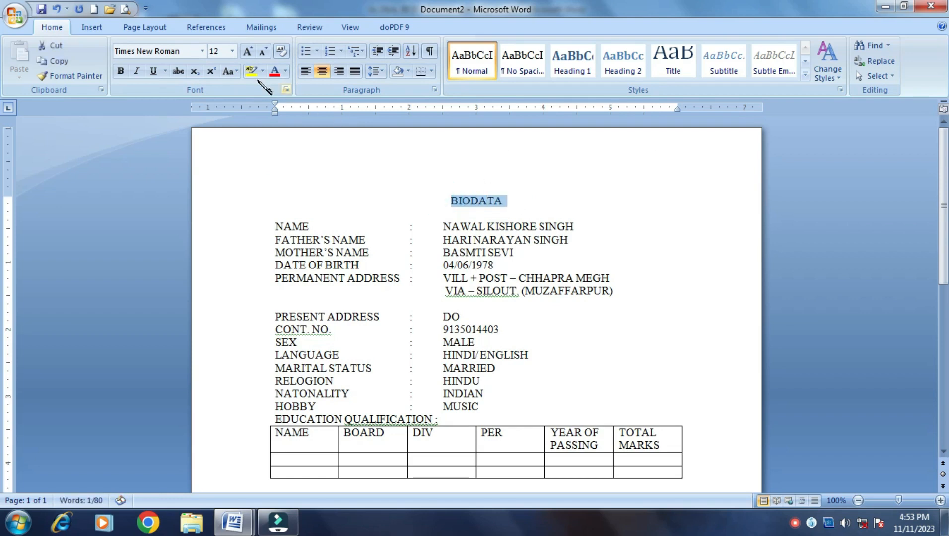
left_click(248, 51)
left_click(247, 51)
left_click(248, 52)
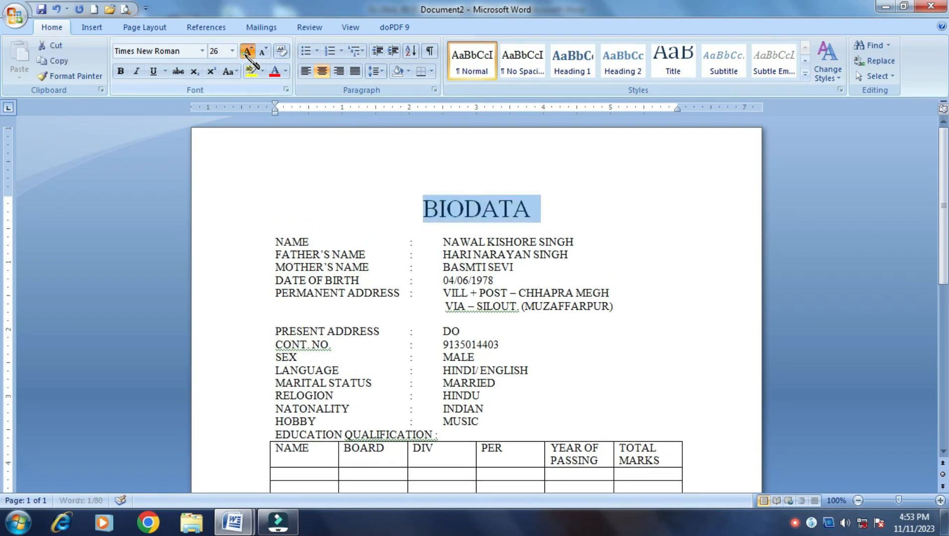
left_click(247, 51)
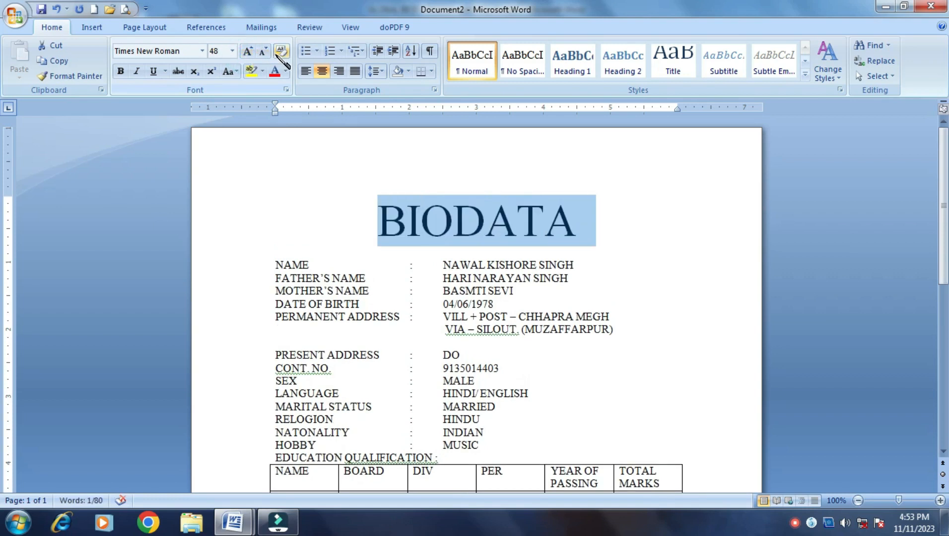
left_click(263, 51)
left_click(262, 51)
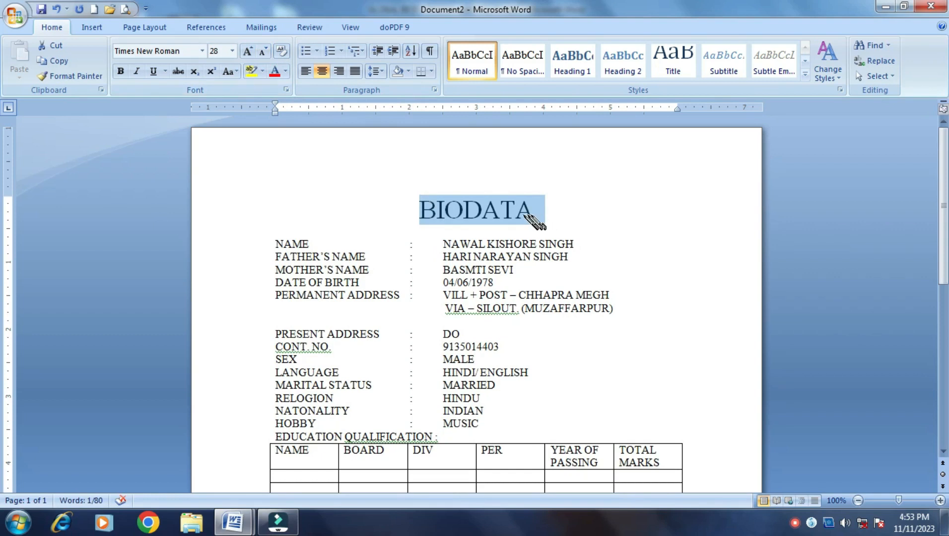
left_click(202, 51)
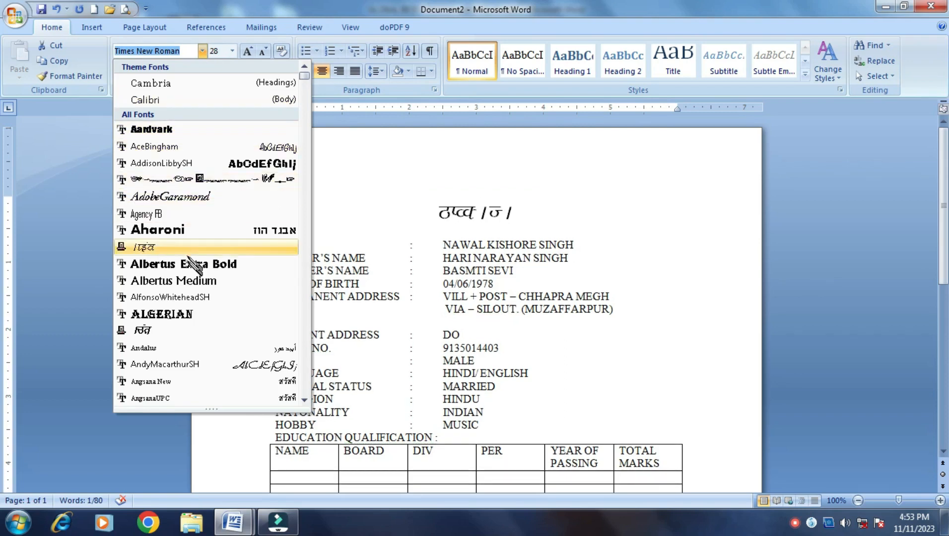
left_click(188, 313)
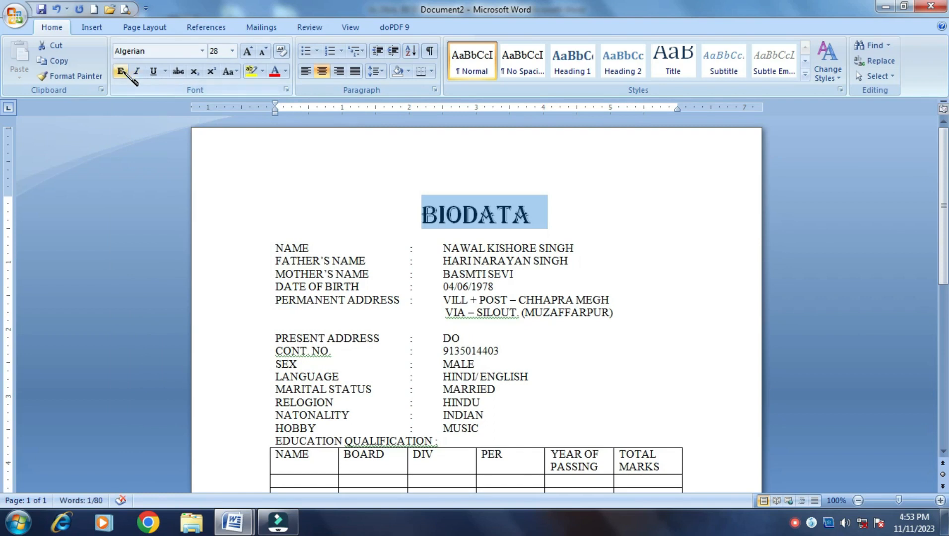
Underline the heading and replace its text with RESUME
left_click(153, 71)
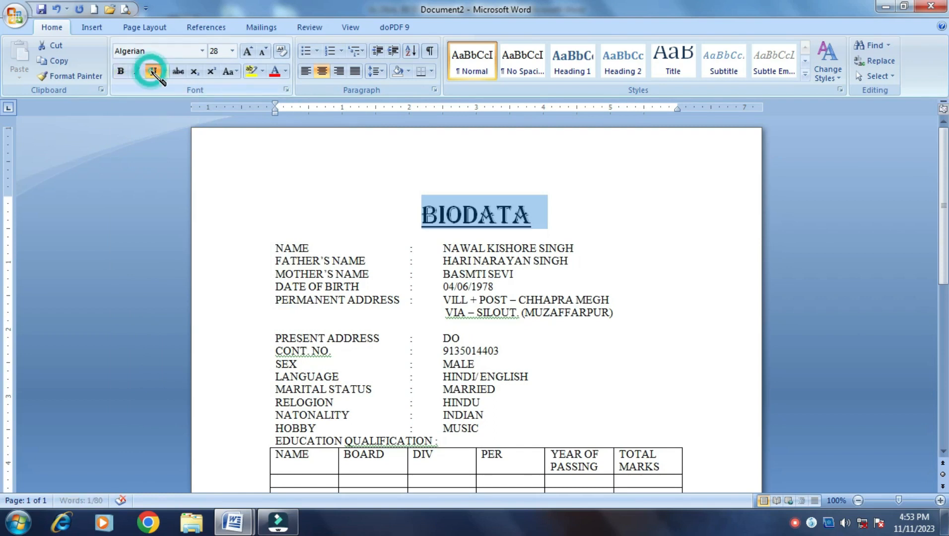
left_click(547, 217)
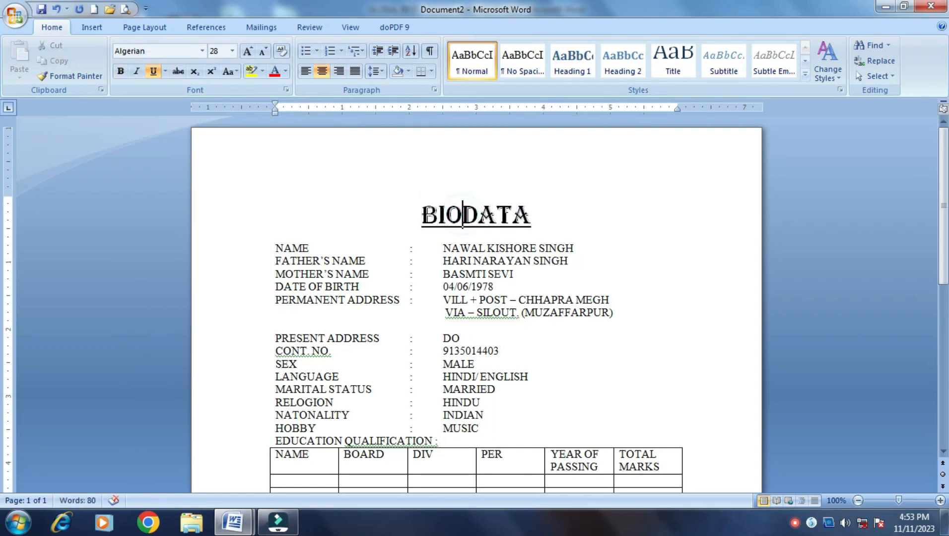
type("-")
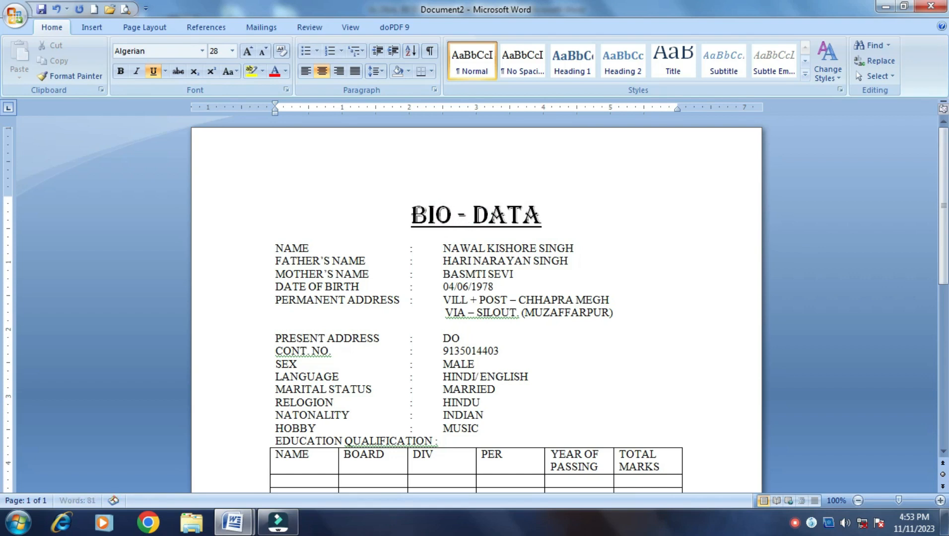
key("BackSpace")
key("BackSpace")
key("BackSpace")
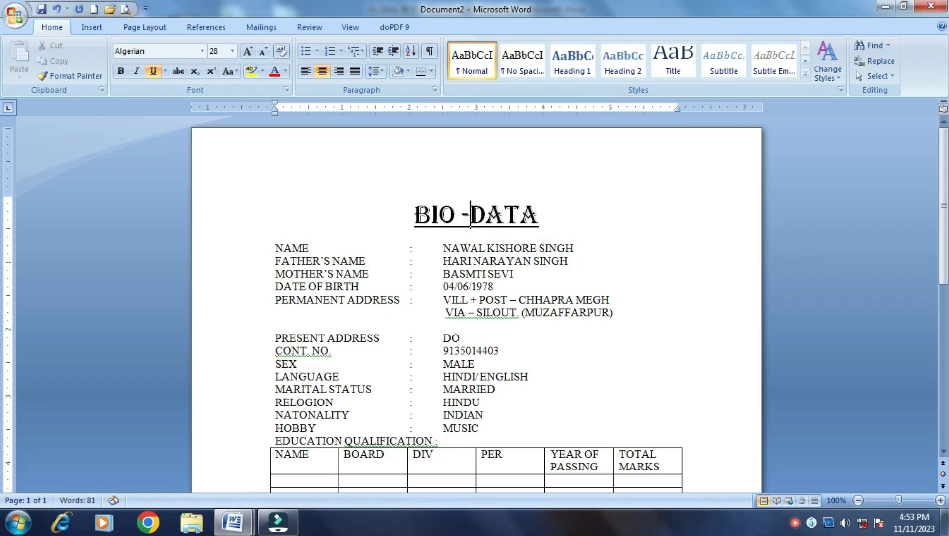
key("Left")
key("Left")
key("Left")
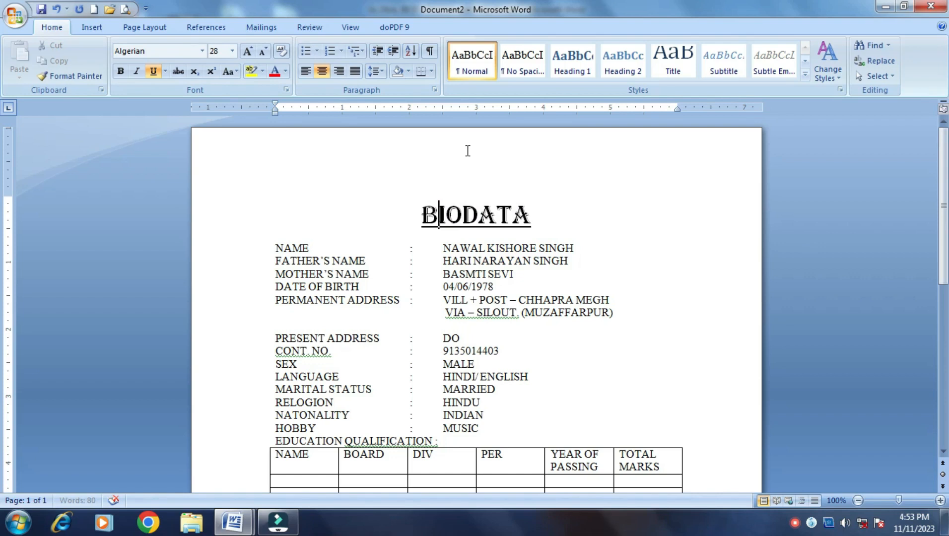
key("shift+Right")
key("shift+Right")
key("shift+Right")
key("shift+Right")
key("shift+Right")
key("shift+Right")
key("shift+Right")
key("shift+Right")
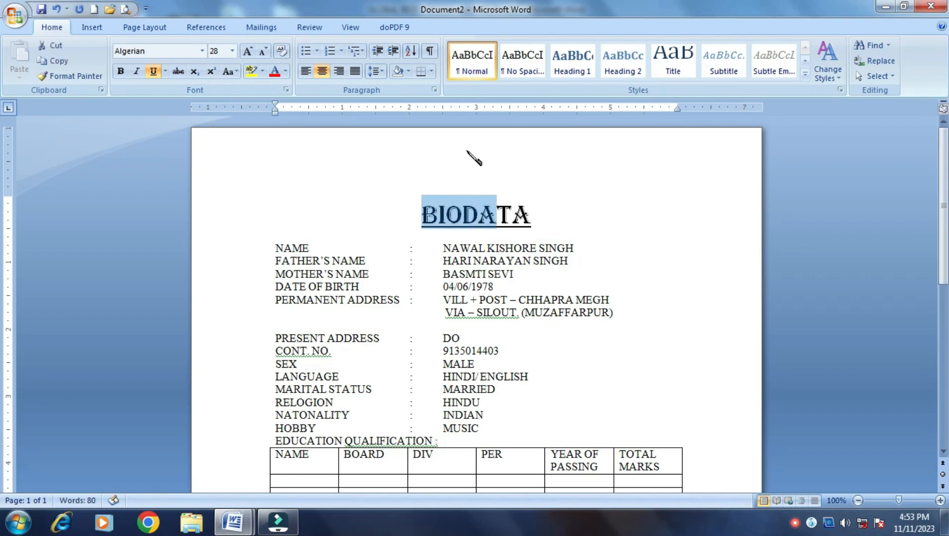
type("RESUME")
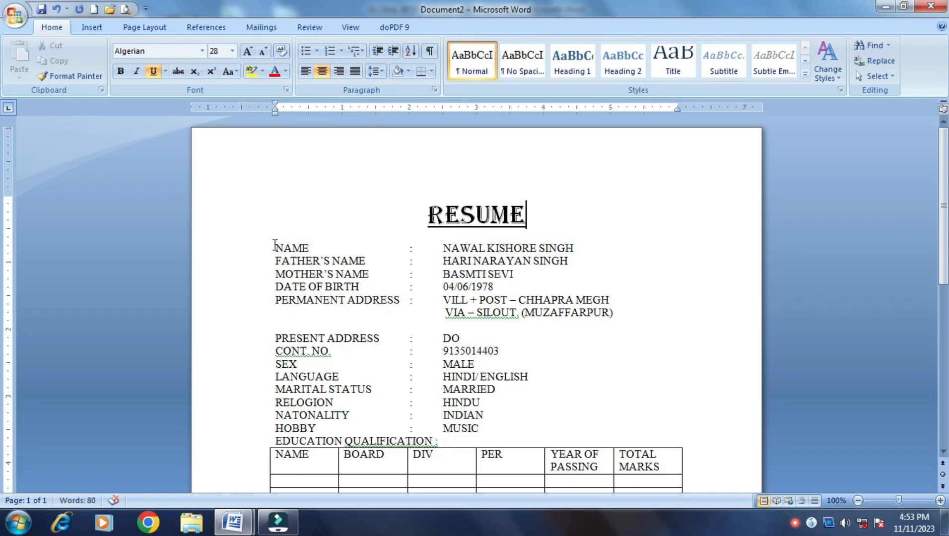
Give the NAME through DATE OF BIRTH rows 1.5 line spacing
left_click(586, 248)
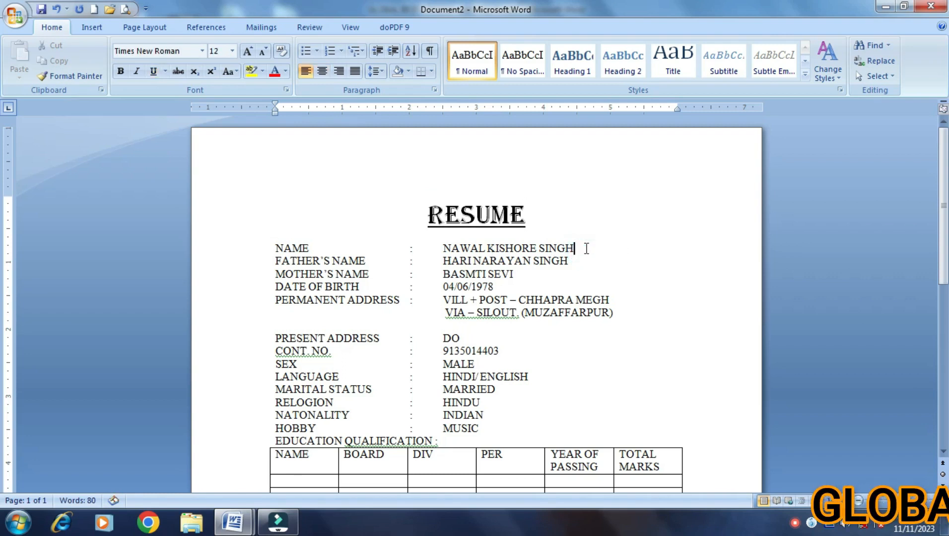
key("Return")
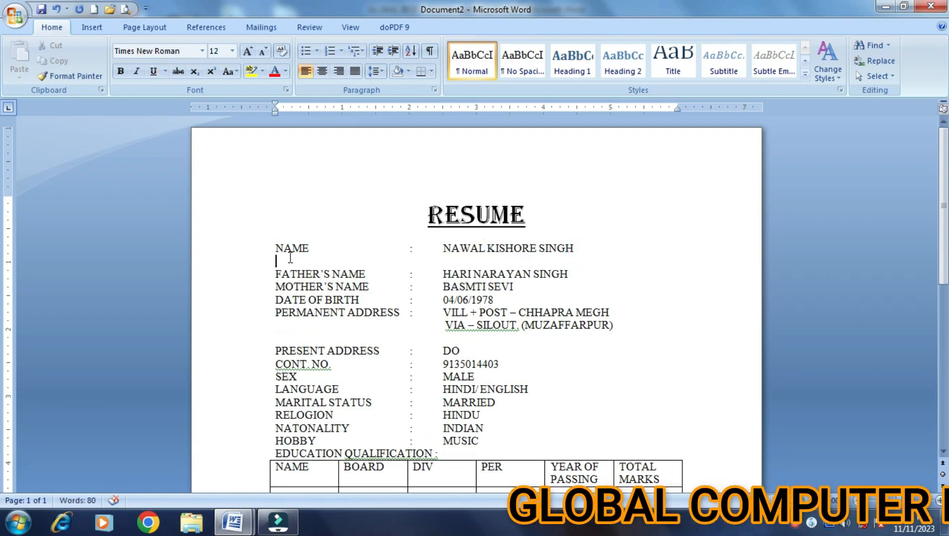
key("BackSpace")
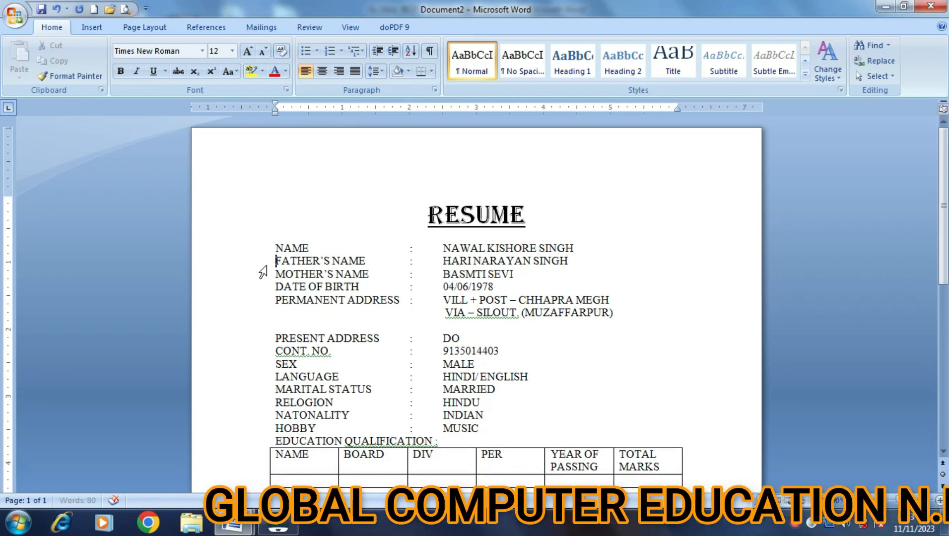
left_click_drag(272, 249, 509, 288)
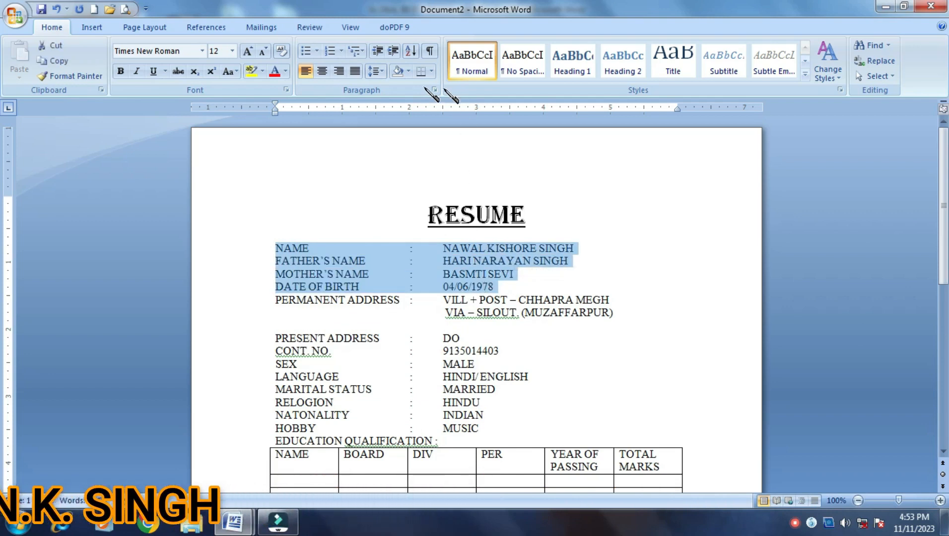
left_click(381, 71)
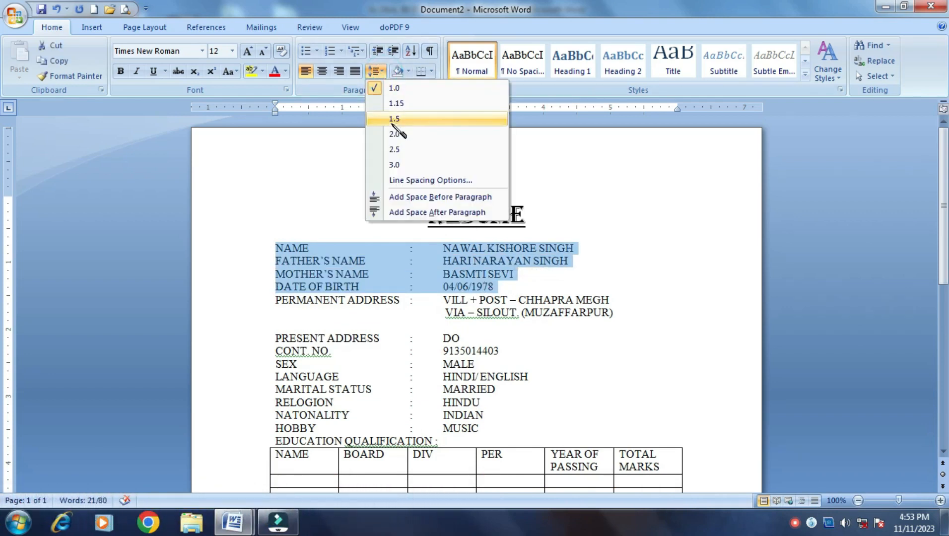
left_click(396, 123)
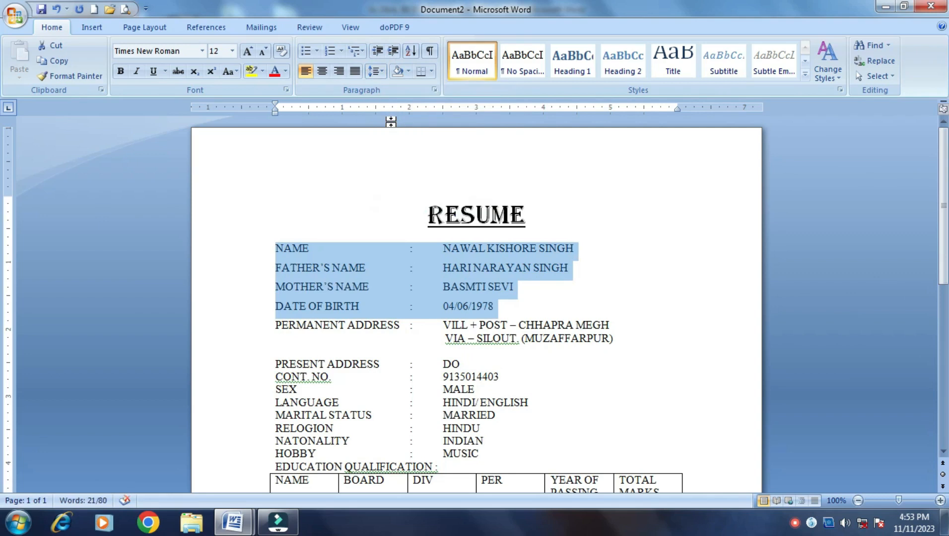
left_click(481, 343)
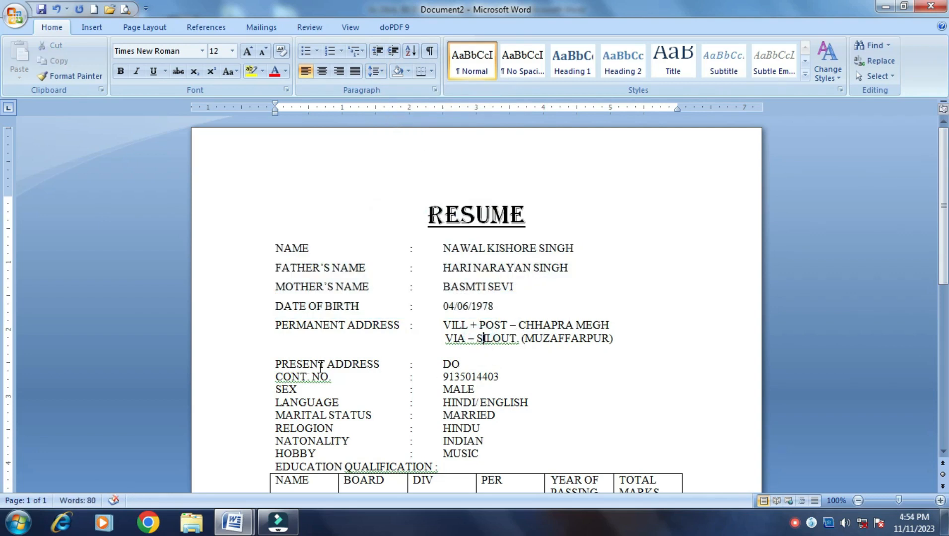
Apply 2.0 line spacing to the PRESENT ADDRESS through HOBBY lines
left_click_drag(260, 365, 412, 465)
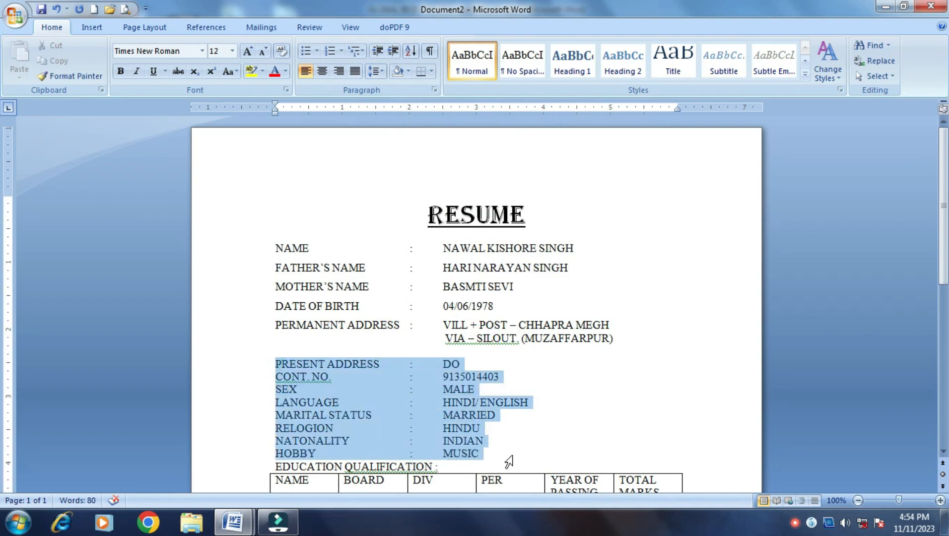
left_click(375, 71)
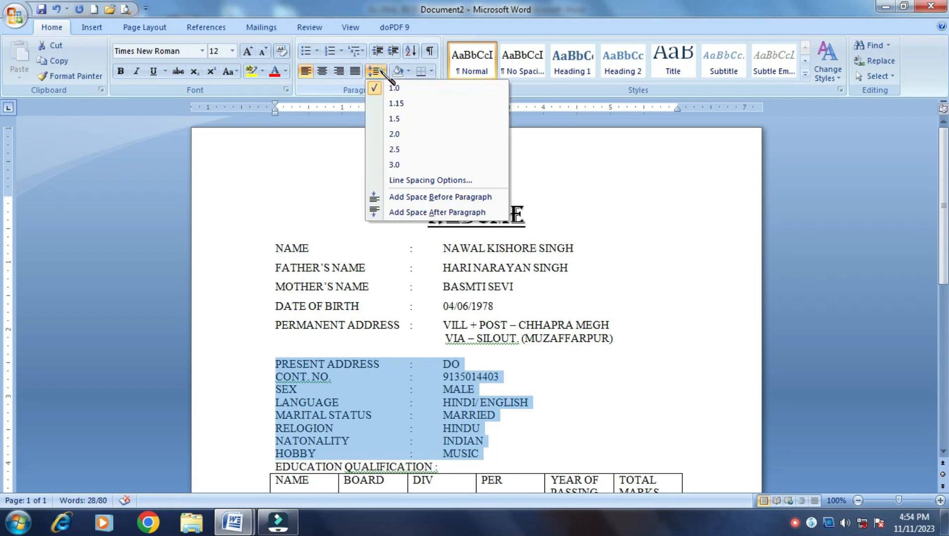
left_click(393, 139)
scroll(561, 208, "down", 5)
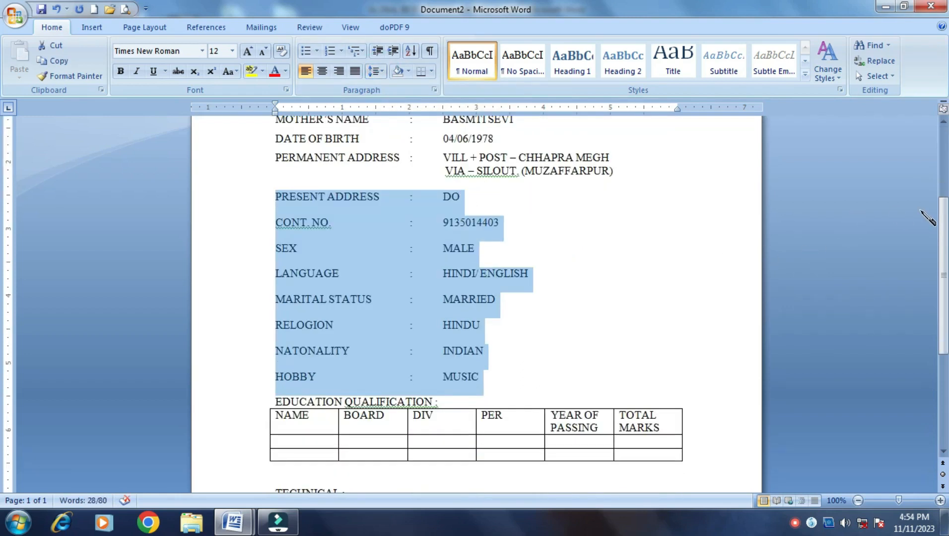
scroll(611, 293, "down", 1)
left_click(607, 292)
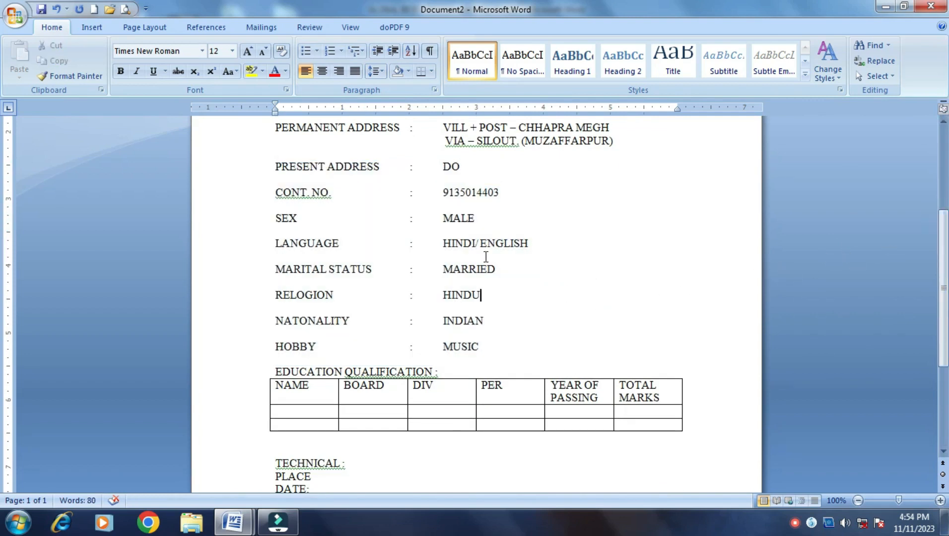
scroll(486, 257, "down", 5)
left_click(475, 188)
Add an empty line above the table, check GLOBAL BIODATA, and change NAME to EXAM NAME
key("Return")
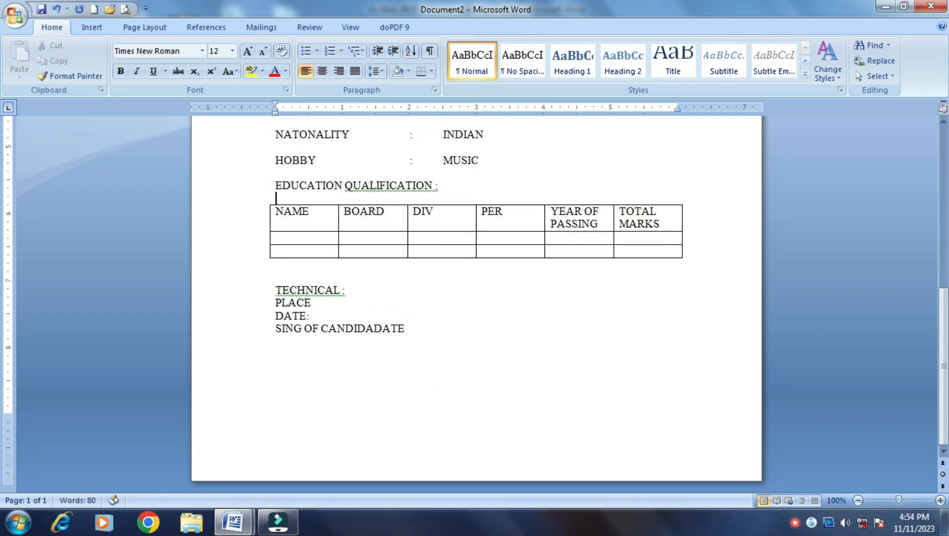
left_click(331, 240)
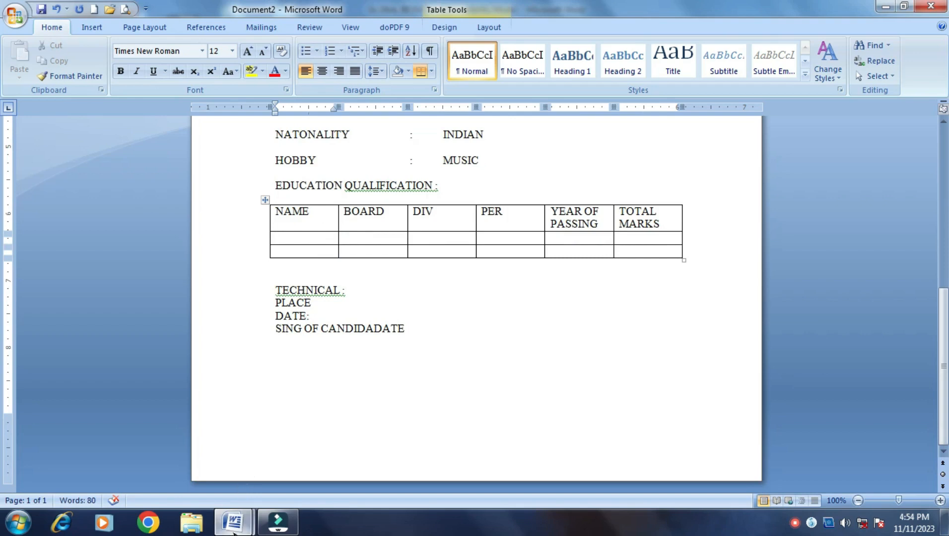
mouse_move(233, 522)
left_click(198, 465)
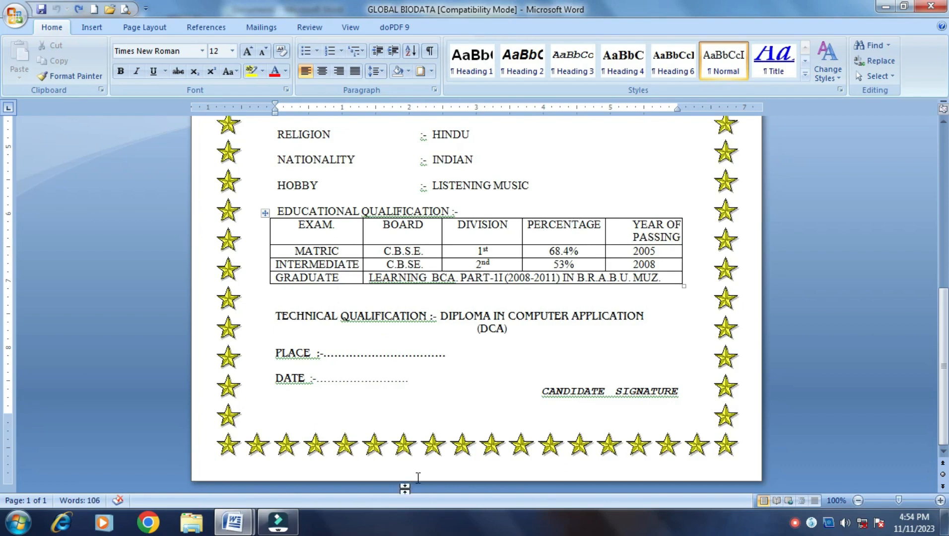
mouse_move(233, 522)
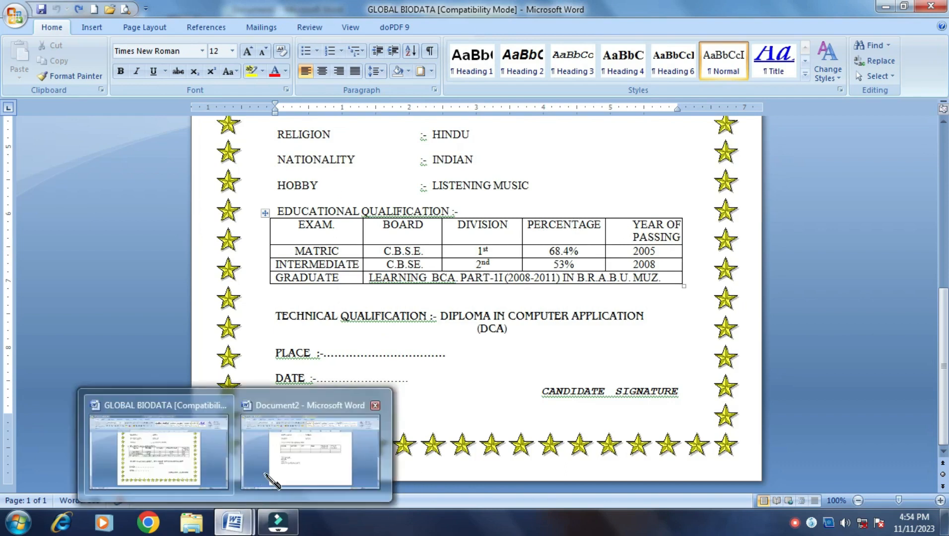
left_click(304, 459)
double_click(315, 215)
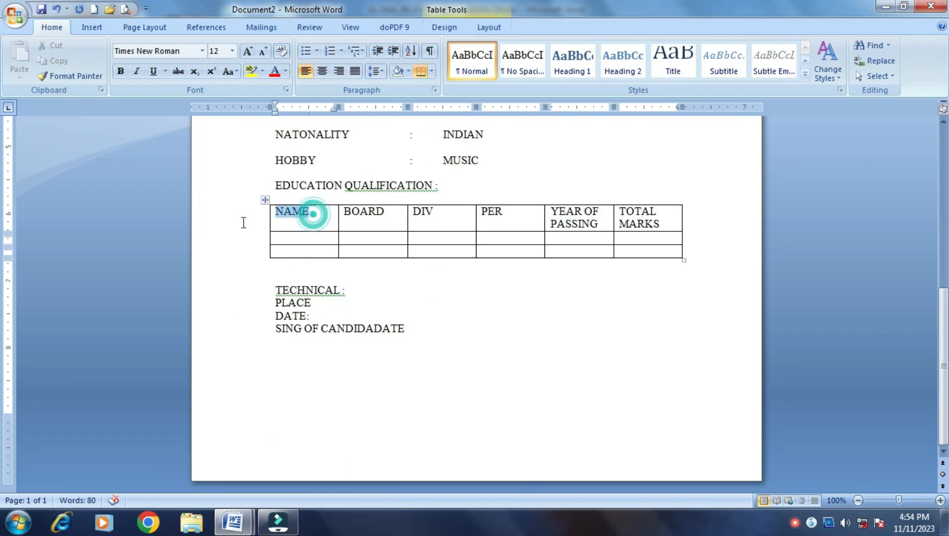
type("EXAM NAME")
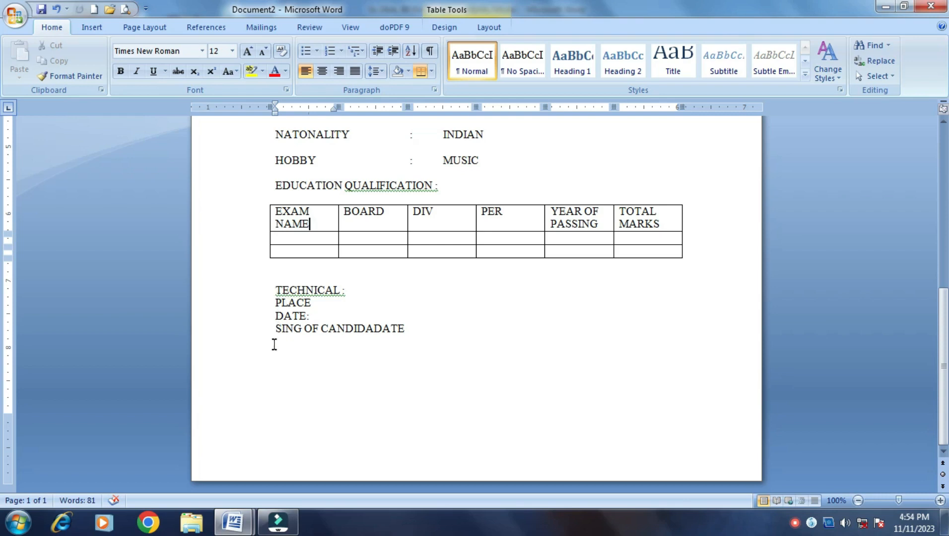
Right-align the SING OF CANDIDADATE line and add a blank line below TECHNICAL :
left_click(271, 325)
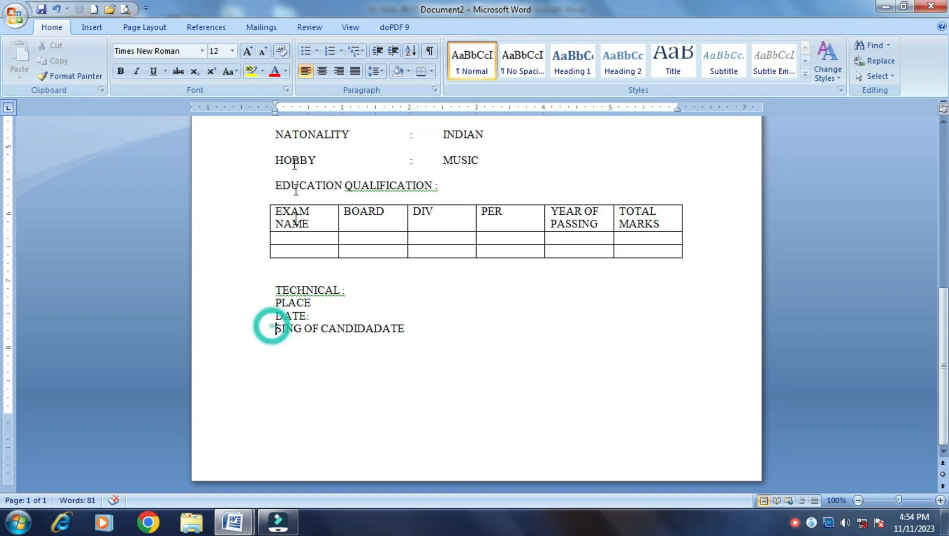
left_click(339, 71)
left_click(358, 288)
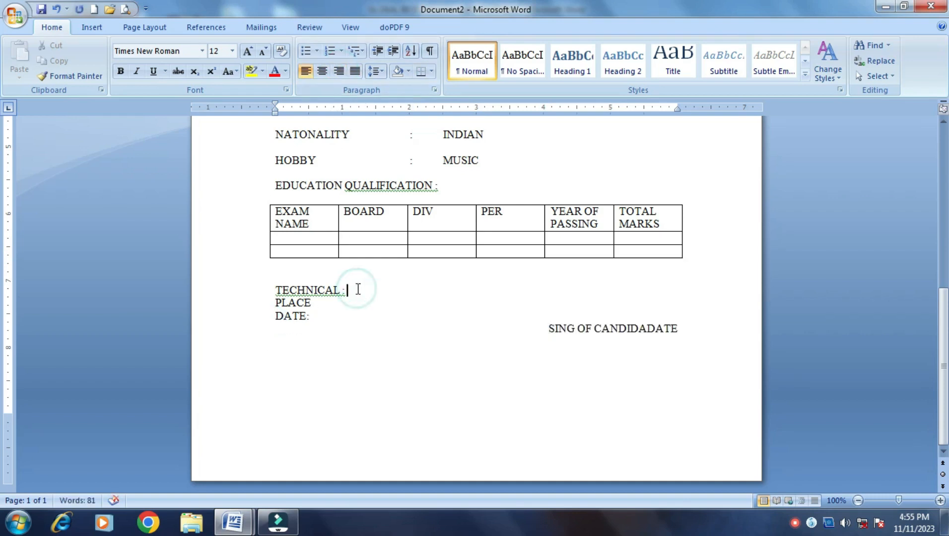
key("Return")
key("Return")
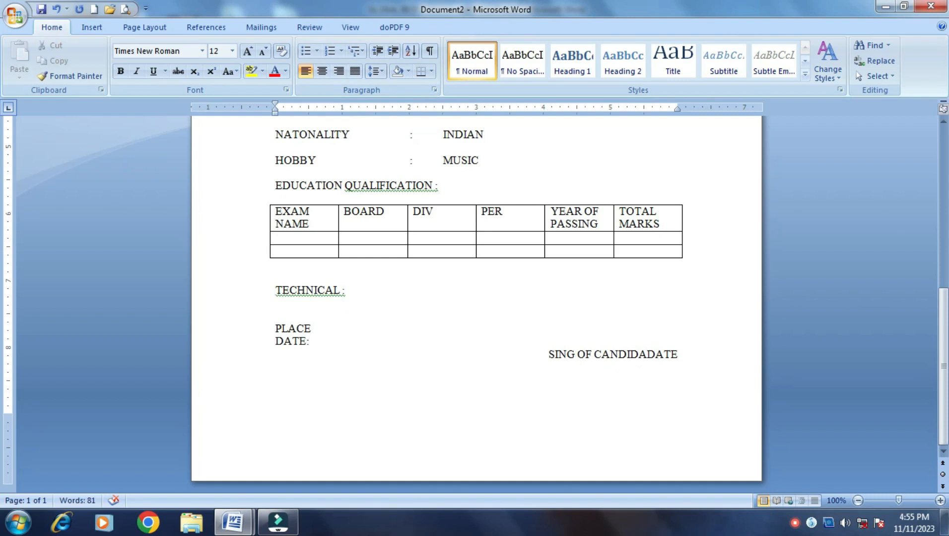
Add colons and dashed fill-in blanks after PLACE and DATE
key("Down")
type(": -")
type("-------------------")
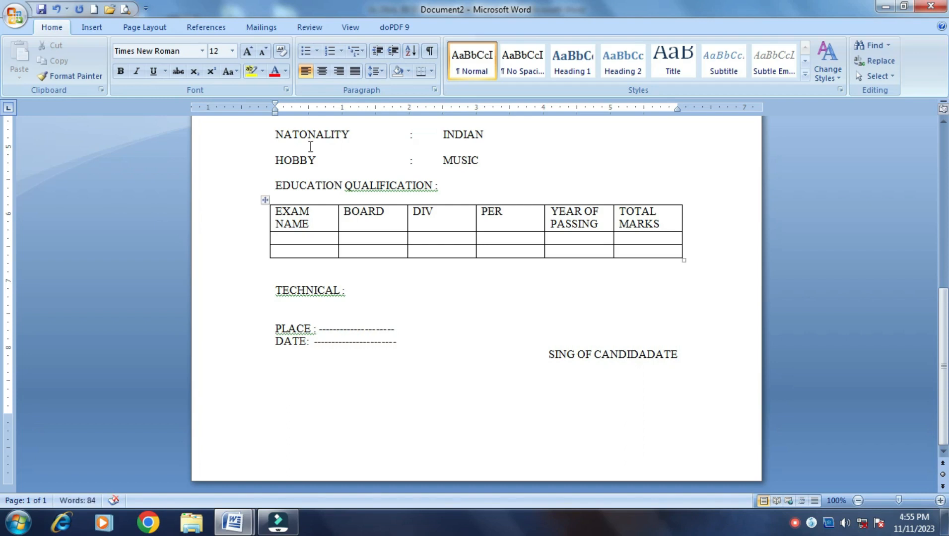
Apply the AdobeGaramond font to the SING OF CANDIDADATE signature text
left_click(700, 355)
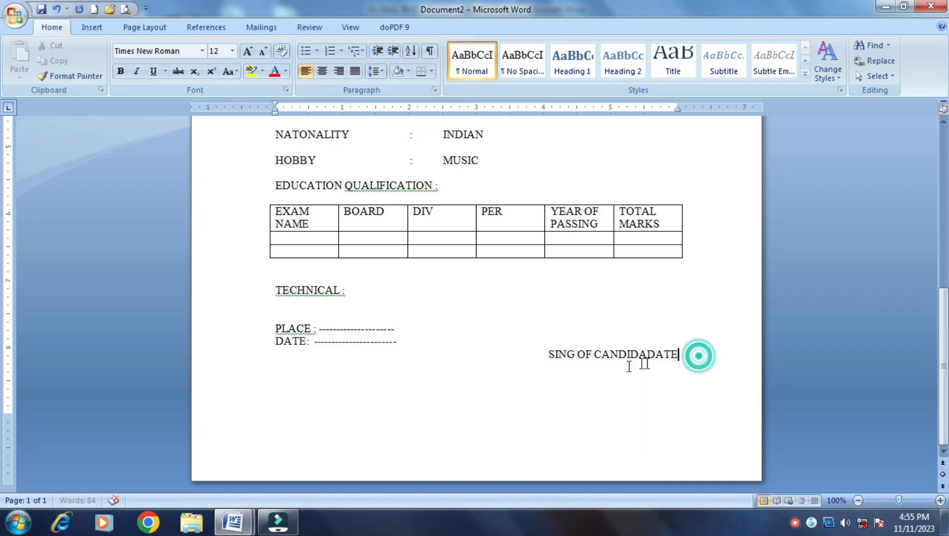
left_click(553, 354)
left_click_drag(555, 354, 684, 354)
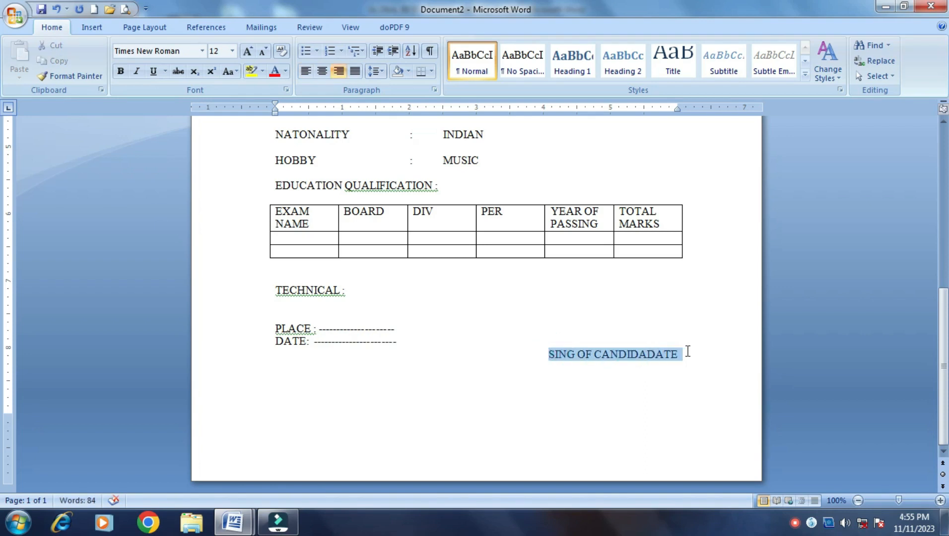
left_click(202, 51)
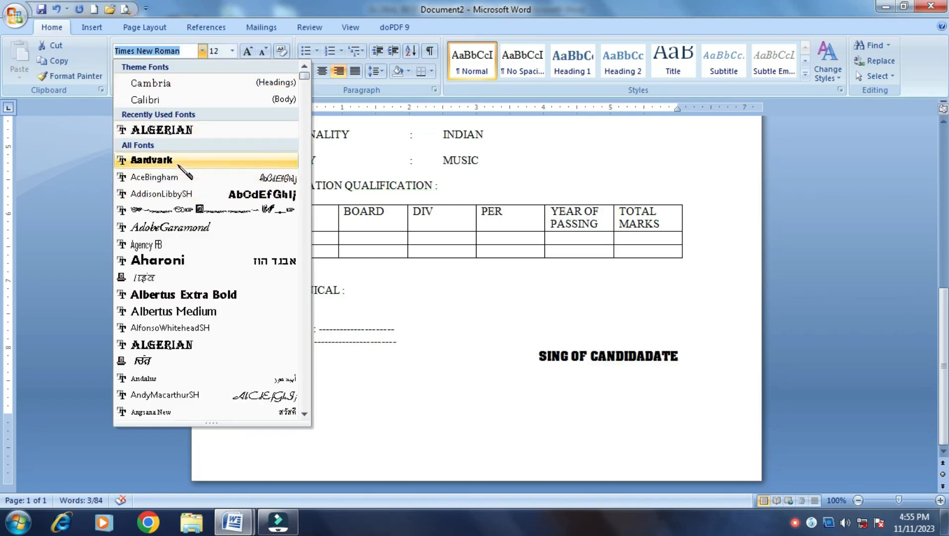
left_click(184, 229)
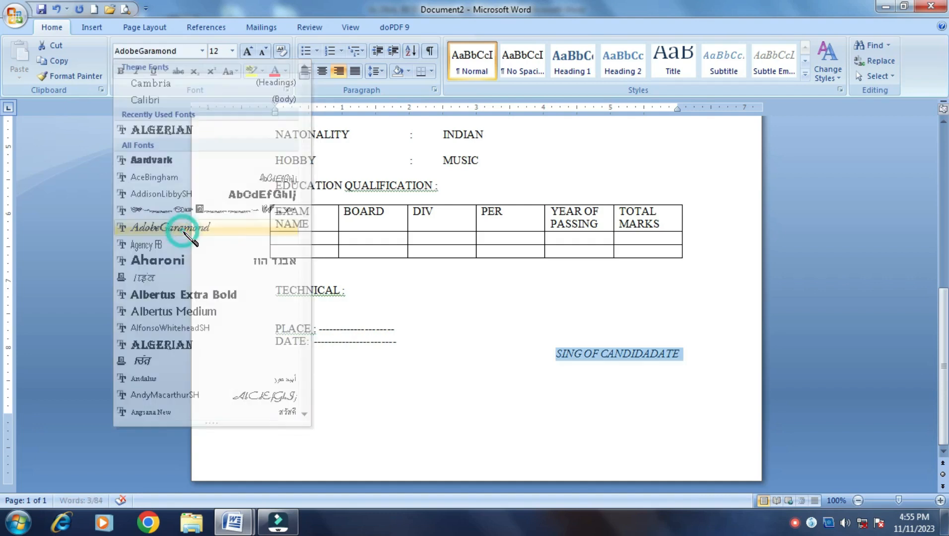
left_click(434, 337)
scroll(512, 336, "up", 1)
scroll(513, 336, "up", 12)
scroll(509, 356, "down", 8)
scroll(508, 356, "up", 8)
scroll(508, 356, "down", 2)
scroll(509, 356, "up", 1)
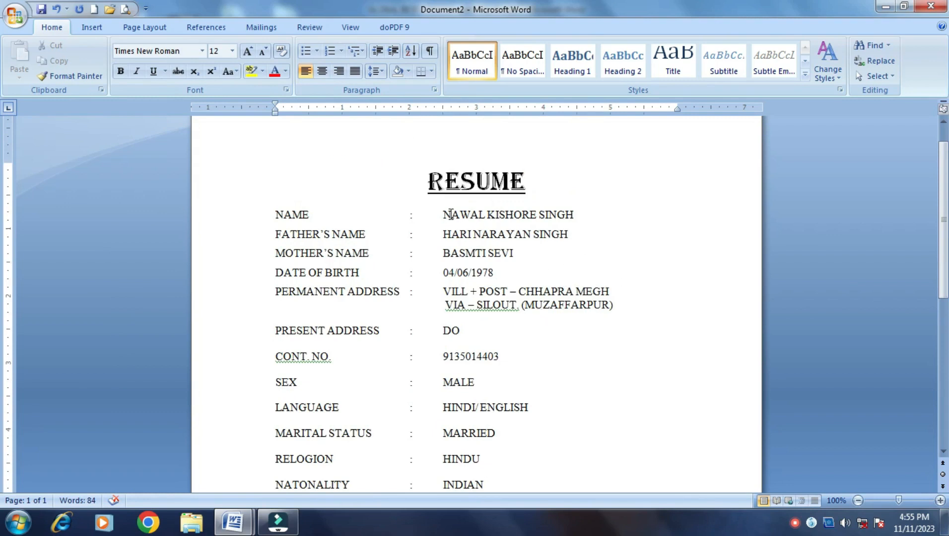
Make the applicant's name bold and try the AdobeGaramond font on it
left_click_drag(443, 212, 577, 212)
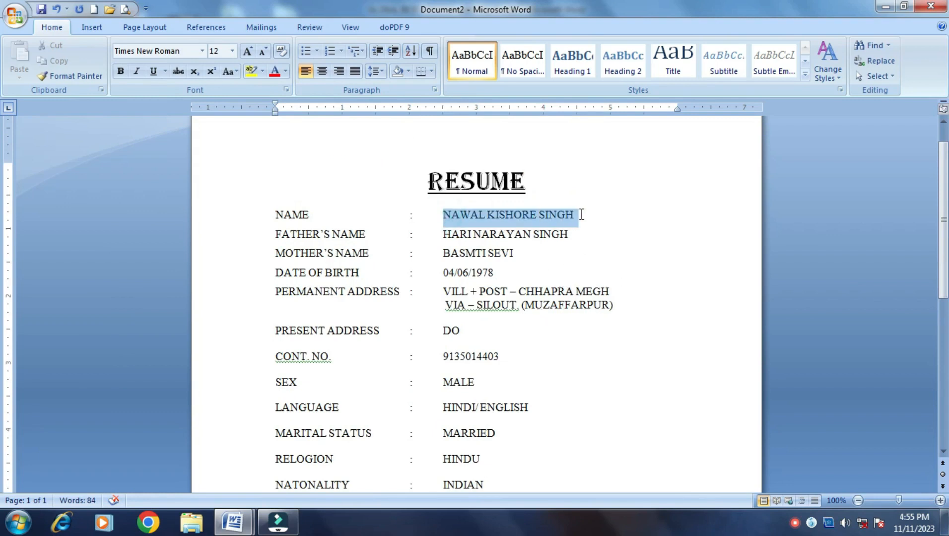
left_click(119, 72)
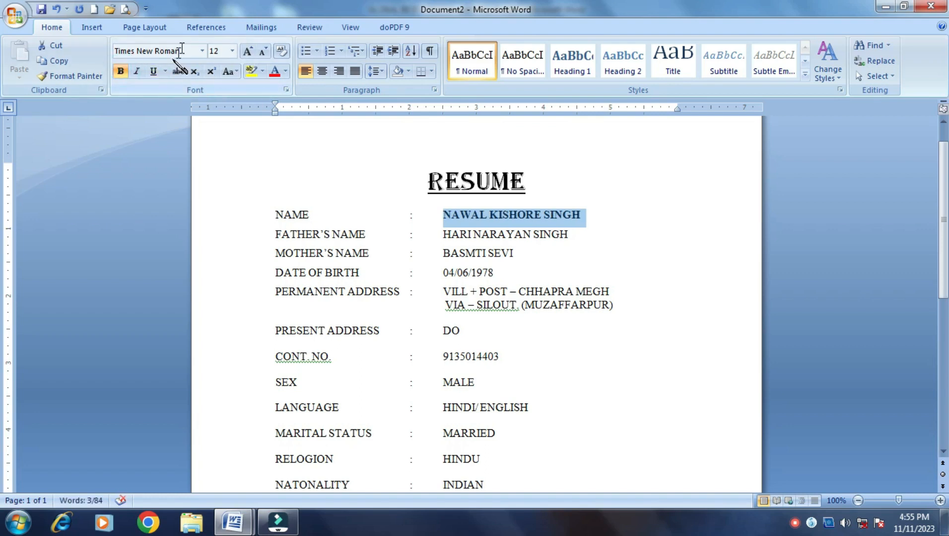
left_click(203, 50)
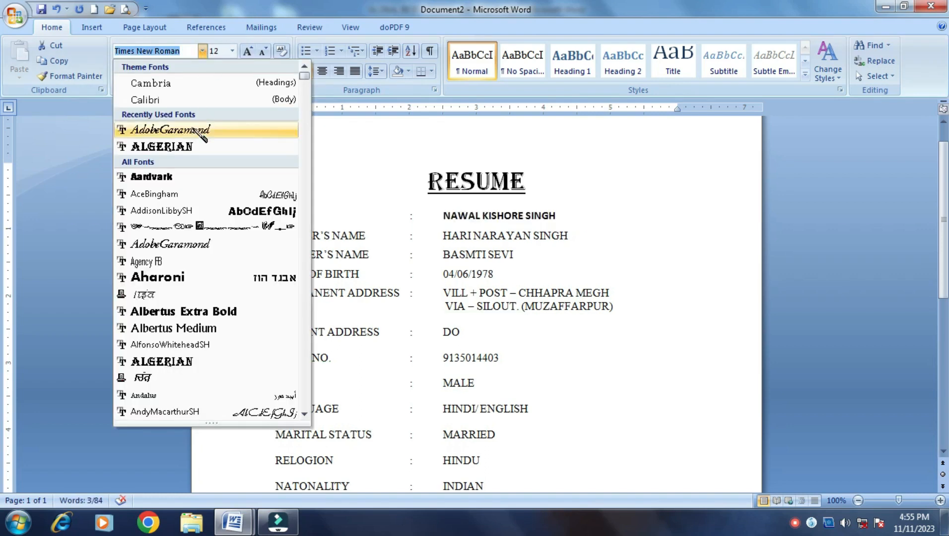
left_click(194, 130)
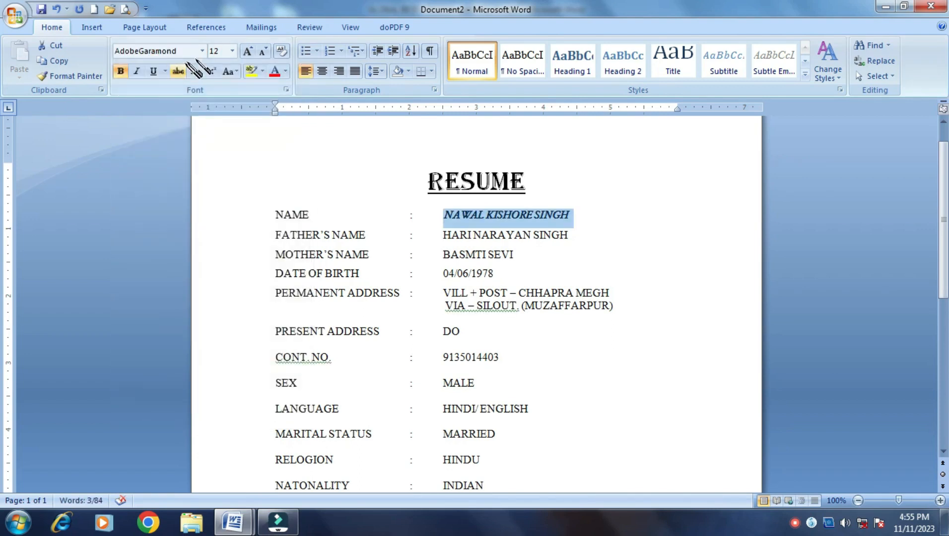
Switch the name to the AuntJudy font at 14 pt
left_click(202, 50)
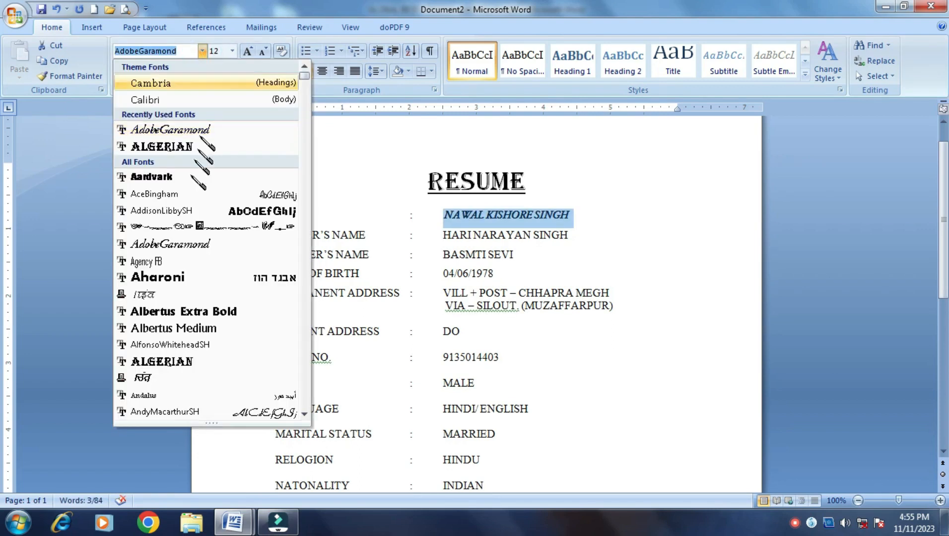
scroll(258, 293, "down", 5)
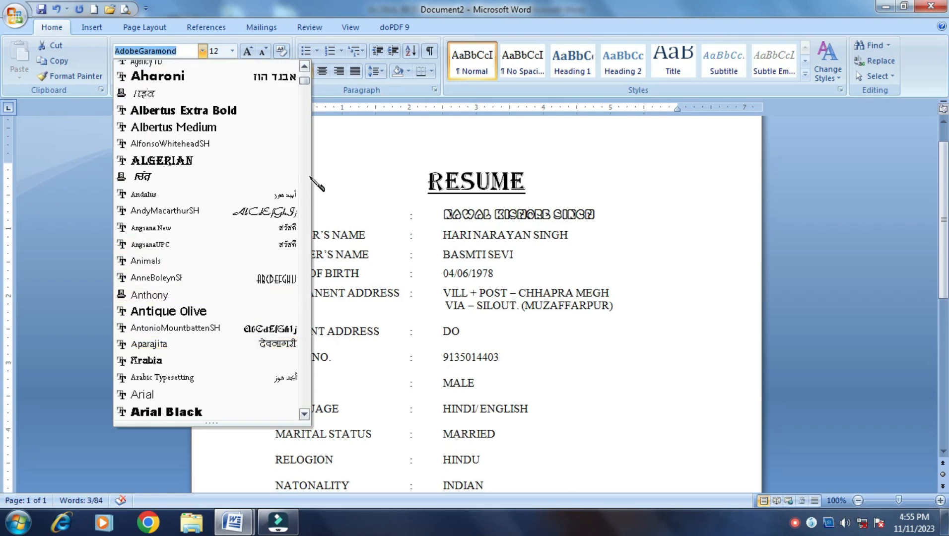
scroll(238, 244, "down", 4)
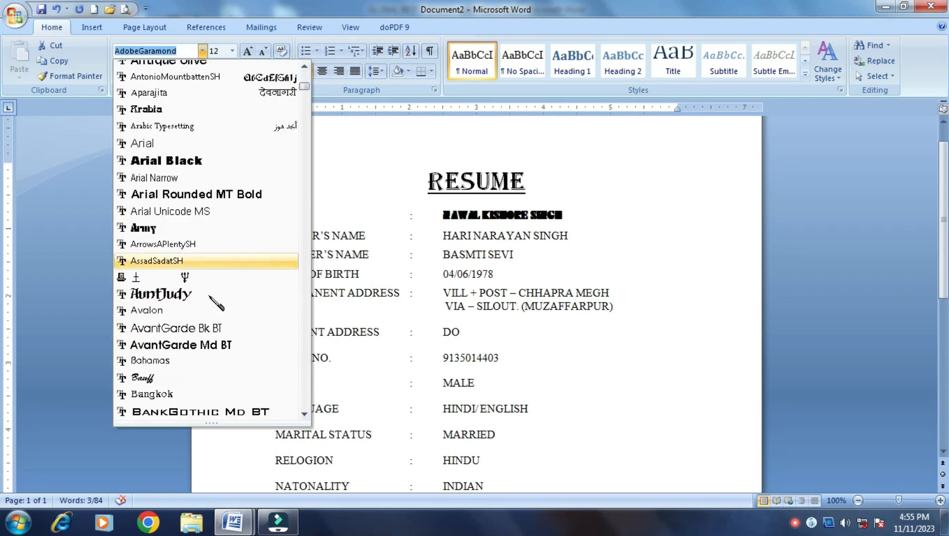
left_click(180, 292)
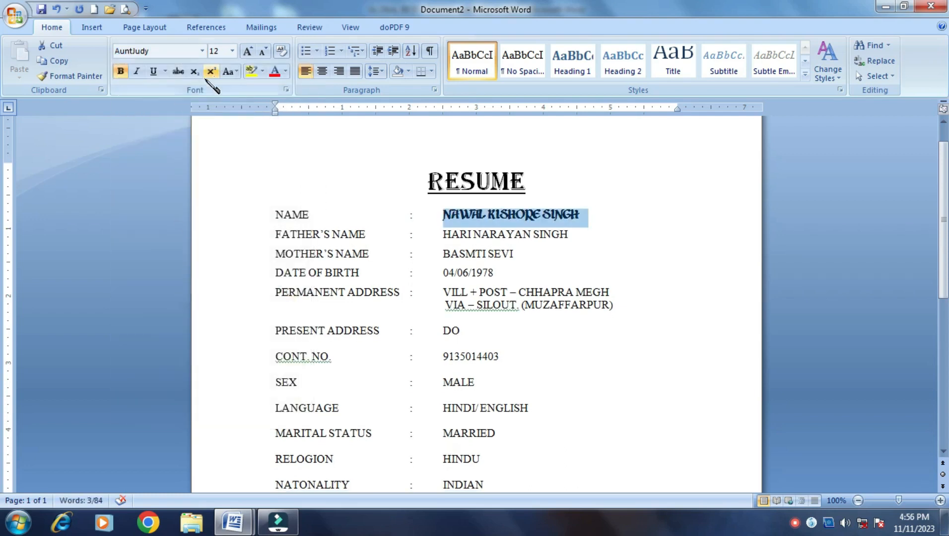
left_click(248, 52)
left_click(248, 51)
left_click(248, 51)
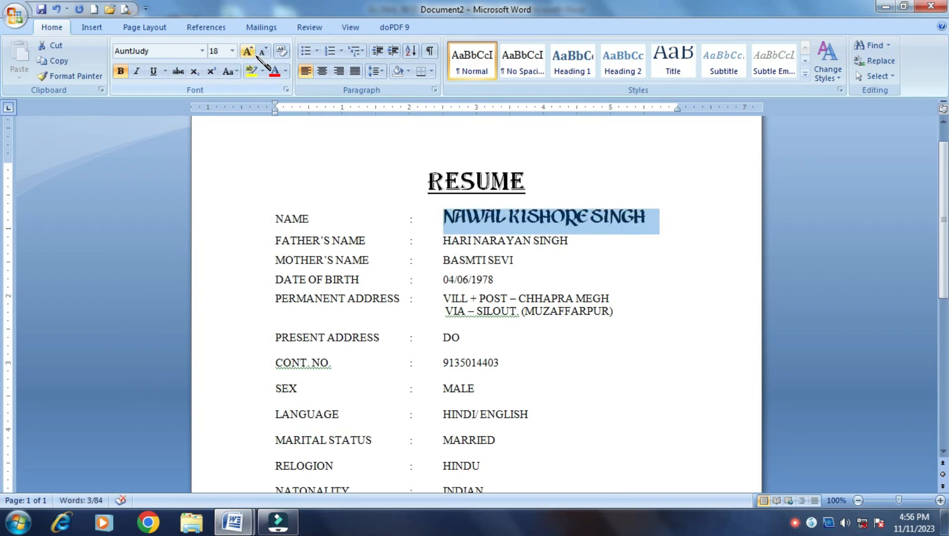
left_click(263, 52)
left_click(262, 52)
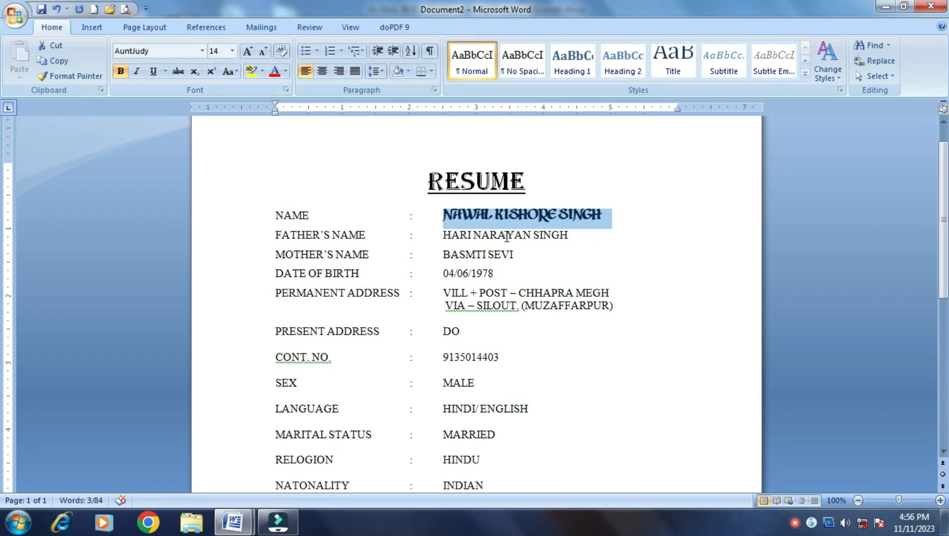
left_click(653, 284)
scroll(654, 284, "up", 1)
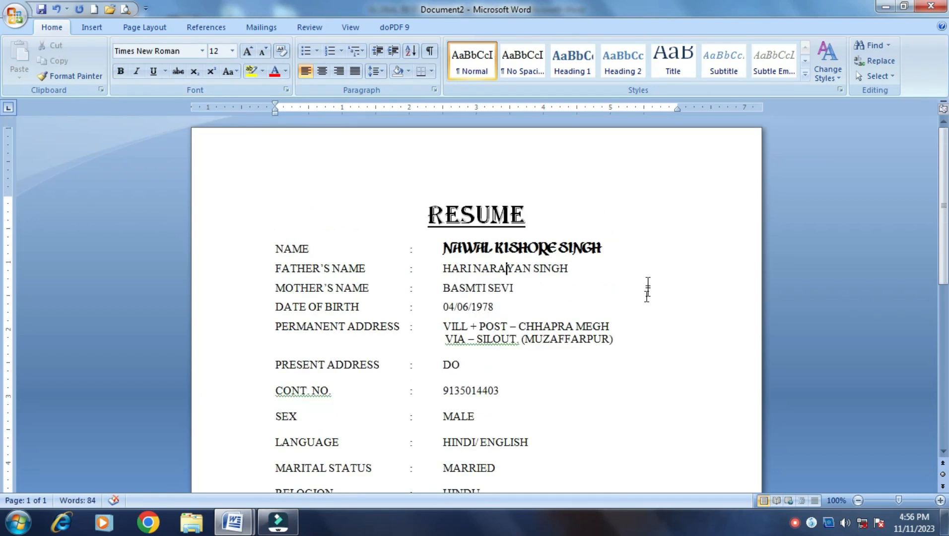
Bring up the Page Border settings in Borders and Shading
scroll(638, 293, "down", 3)
scroll(633, 288, "up", 3)
scroll(628, 227, "down", 6)
scroll(628, 227, "up", 4)
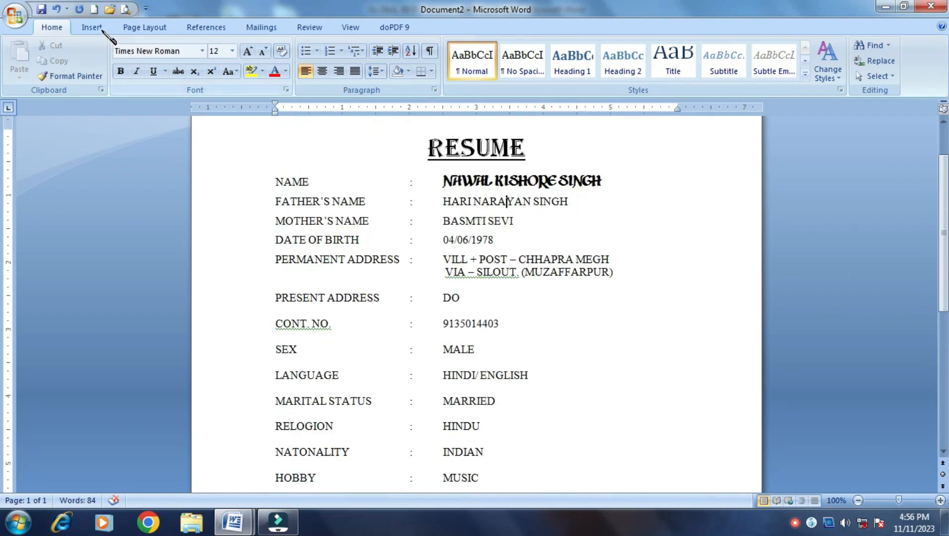
left_click(432, 71)
left_click(453, 324)
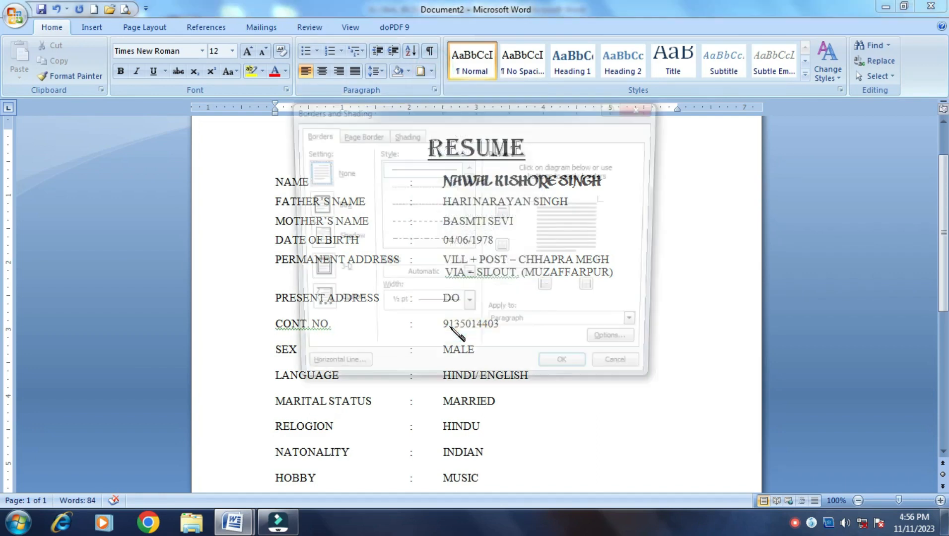
left_click(377, 137)
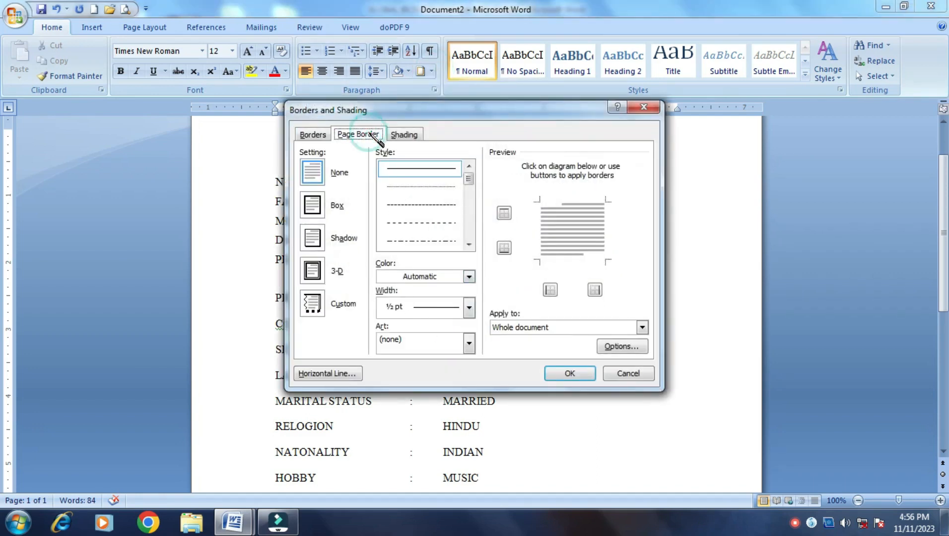
Choose the green tree art border and apply it to the whole page
left_click(473, 346)
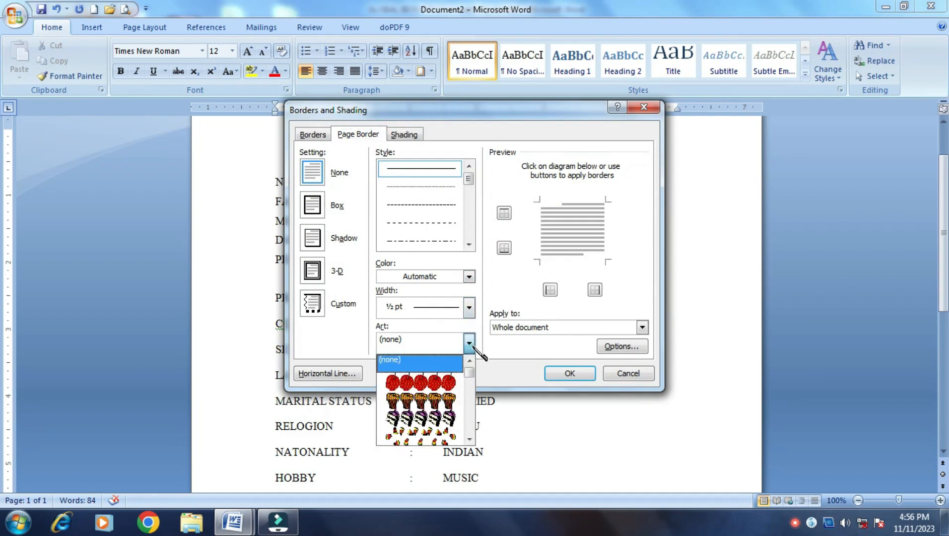
left_click(469, 439)
left_click(469, 438)
left_click(469, 439)
left_click(469, 439)
left_click(469, 439)
left_click(446, 421)
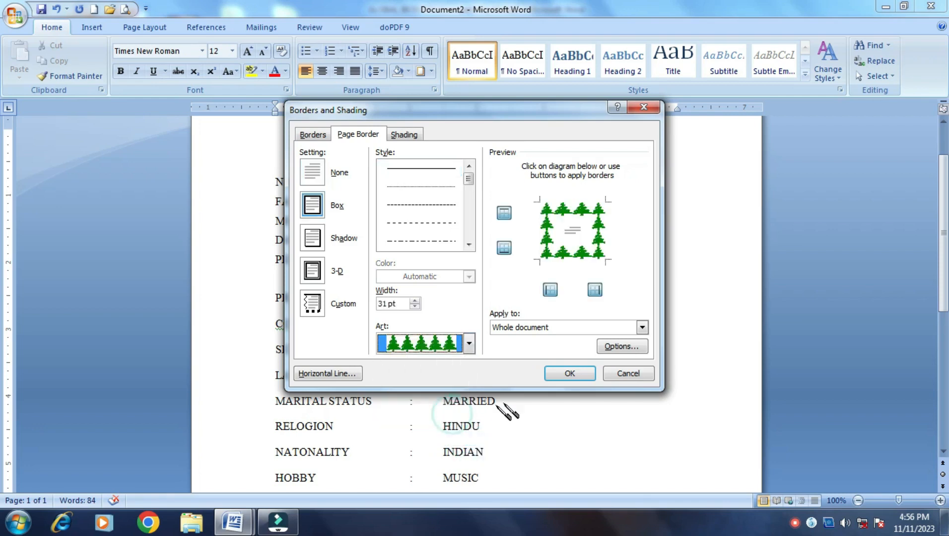
left_click(578, 371)
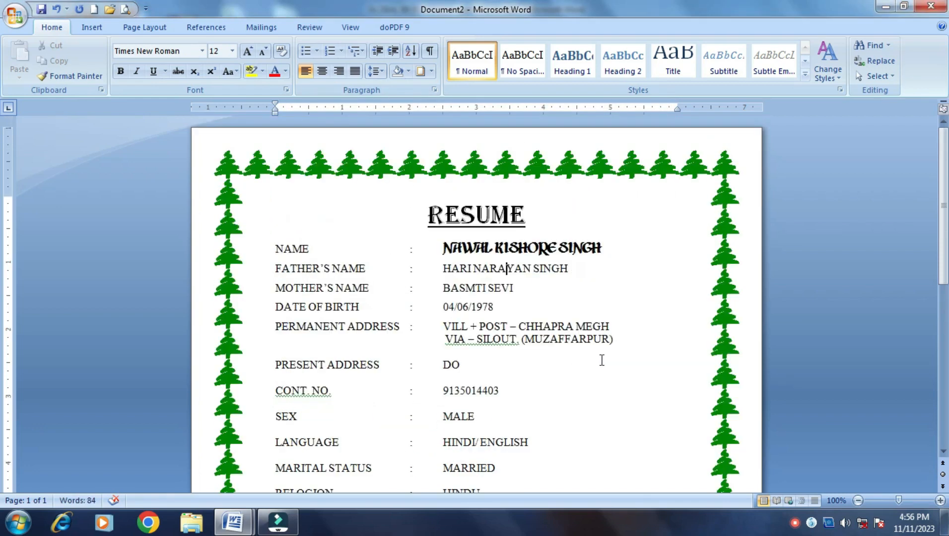
scroll(602, 366, "down", 6)
scroll(602, 367, "up", 6)
scroll(602, 367, "down", 11)
scroll(602, 358, "up", 11)
Insert a Simple Text Box from the Insert tab's Text Box gallery
left_click(92, 28)
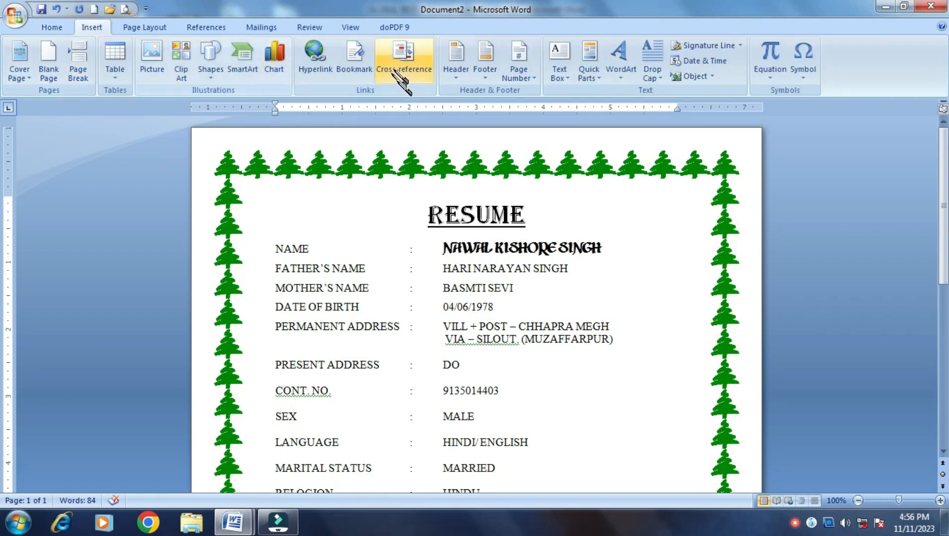
left_click(564, 59)
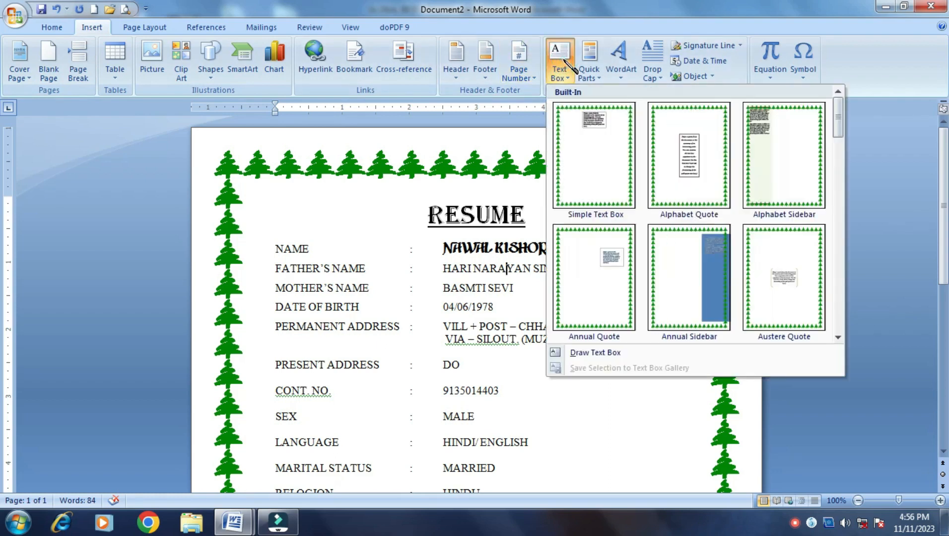
left_click(598, 137)
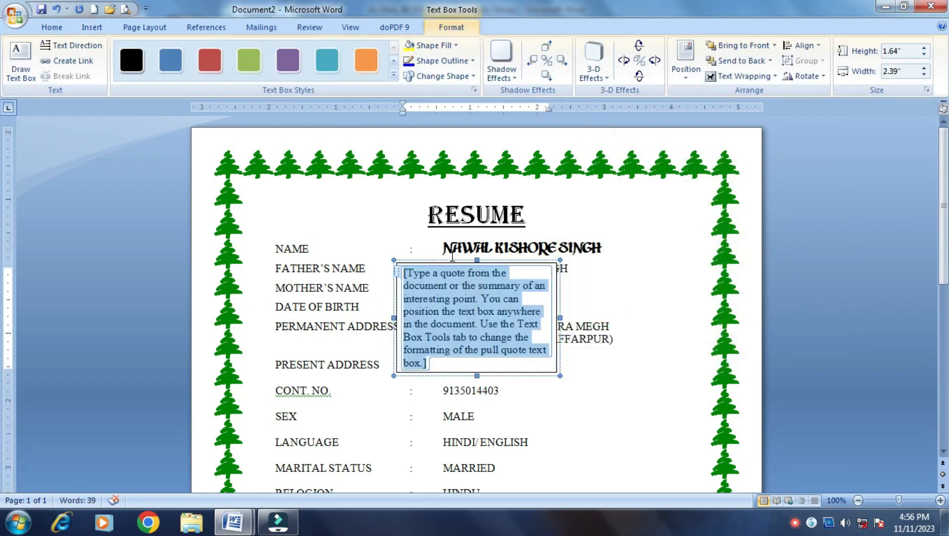
Move the text box to the right side and resize it to 1.16" by 1.21"
left_click_drag(451, 261, 647, 243)
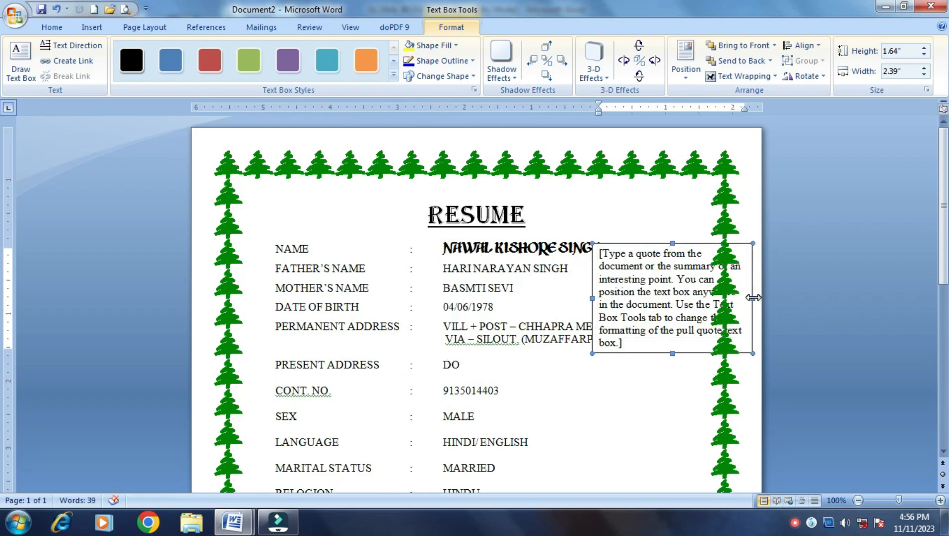
left_click_drag(753, 297, 700, 293)
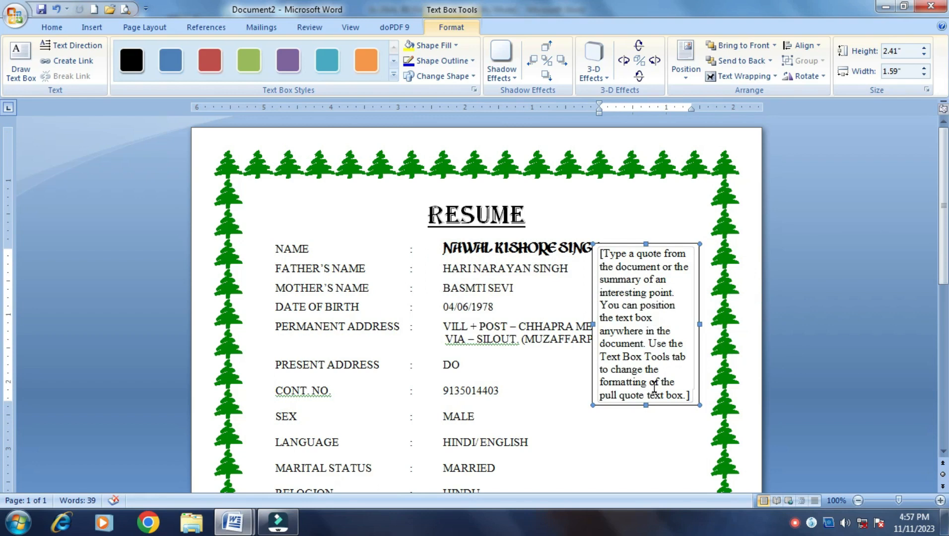
left_click_drag(646, 405, 646, 320)
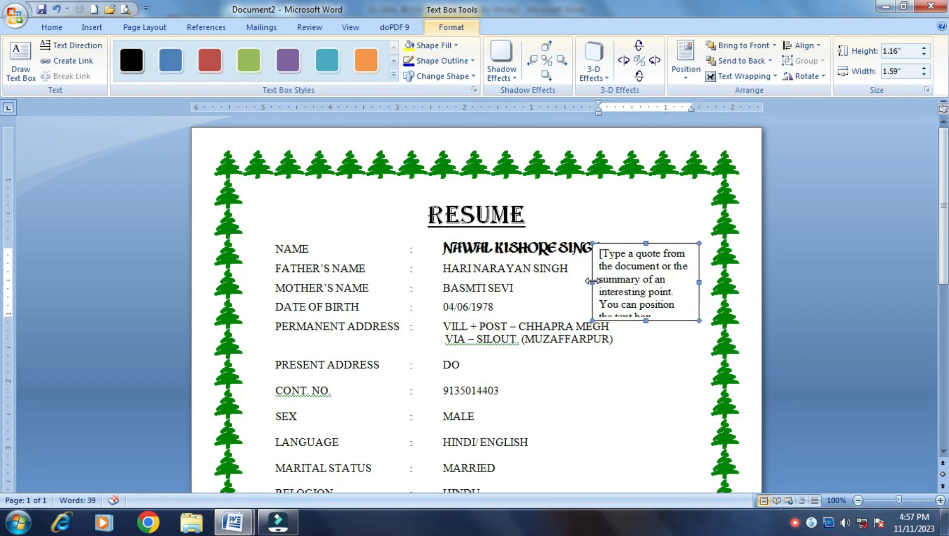
left_click_drag(592, 281, 618, 281)
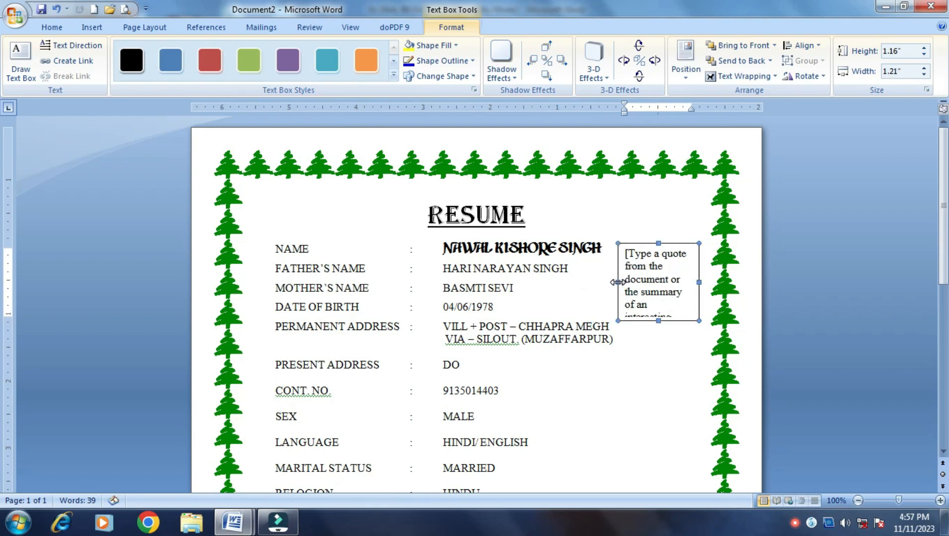
left_click(648, 272)
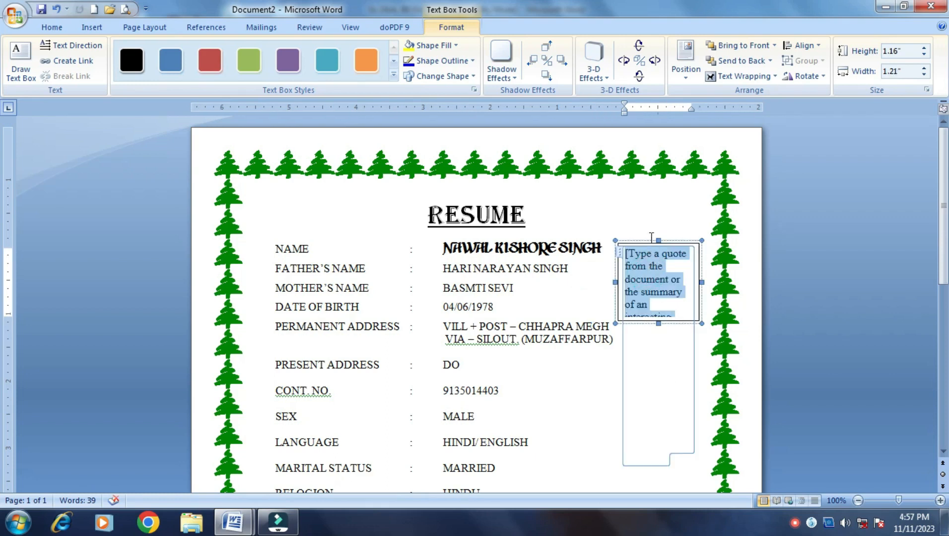
Move the text box up beside the RESUME title and replace its text with a centred PHOTO label
left_click_drag(650, 241, 651, 214)
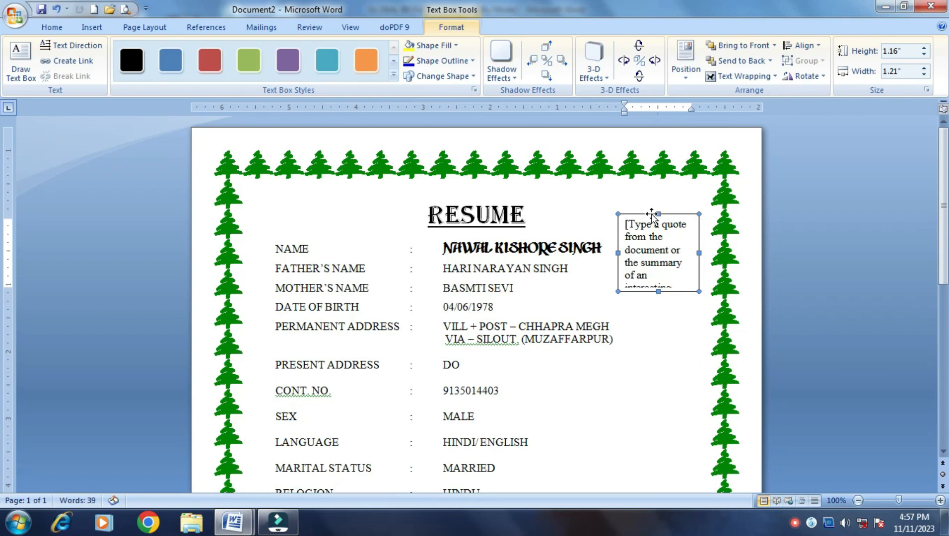
left_click(646, 259)
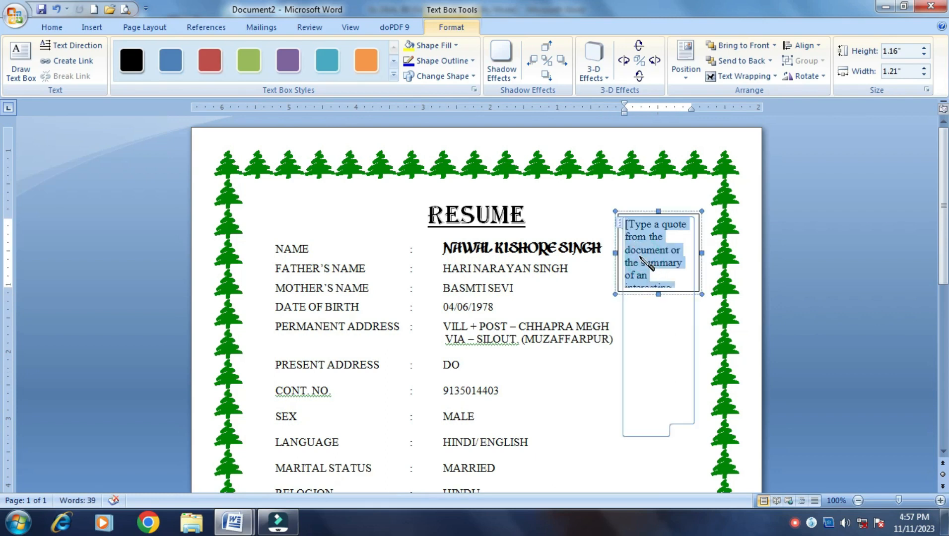
type("PHOT")
key("Left")
key("Left")
key("Return")
key("Return")
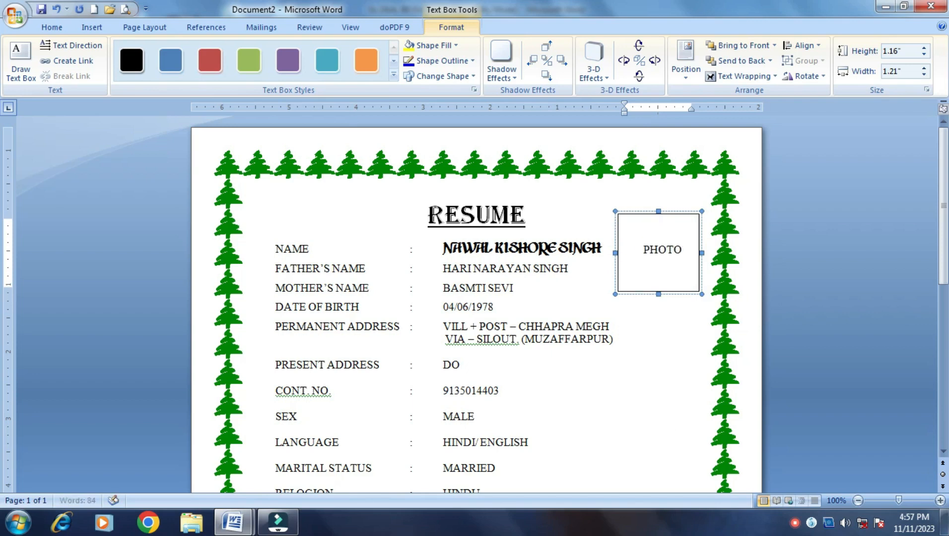
left_click(691, 390)
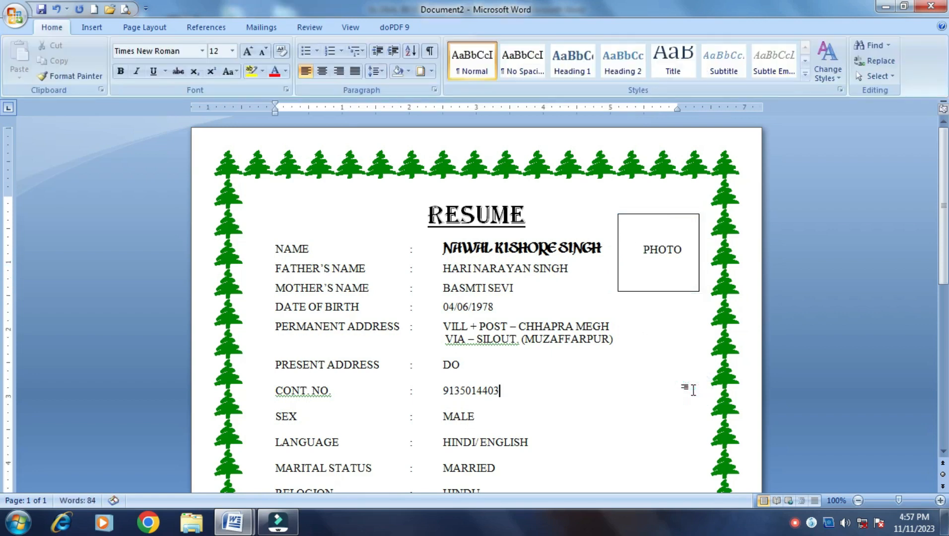
left_click(668, 266)
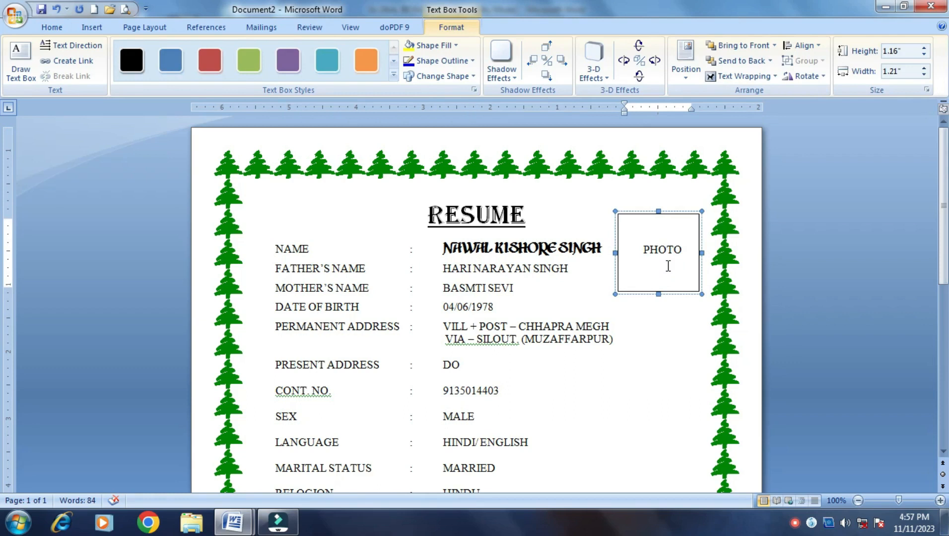
Insert the PHOTO picture from the F:\backup folder into the selected text box
left_click(91, 29)
left_click(158, 71)
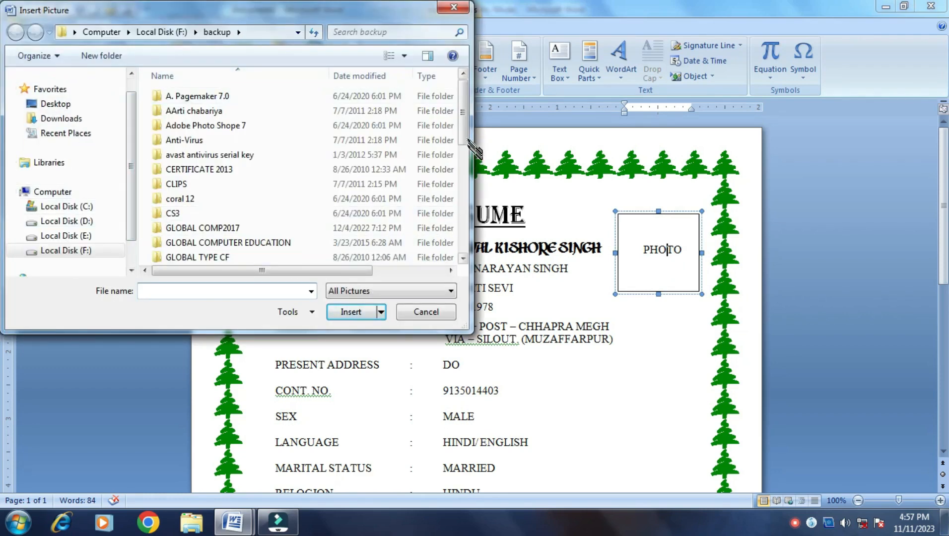
left_click_drag(462, 100, 464, 230)
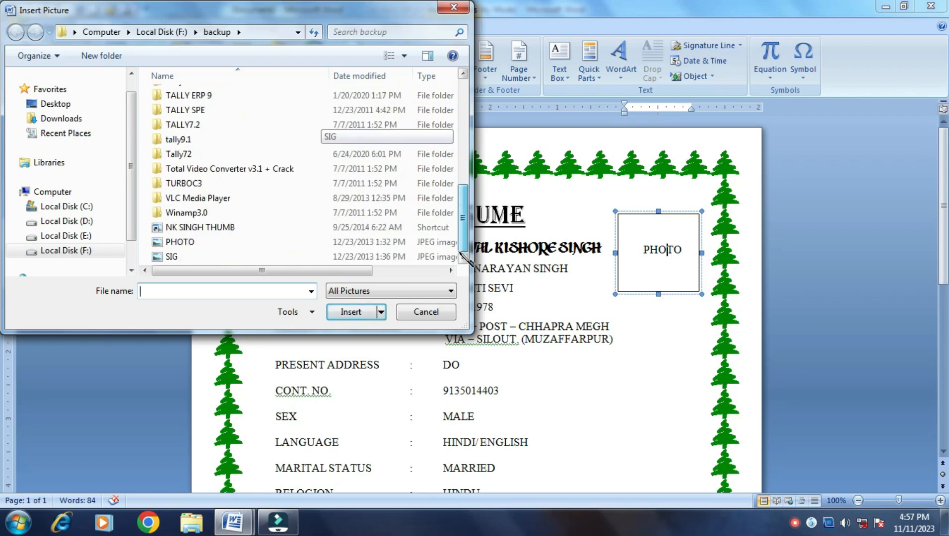
left_click(202, 243)
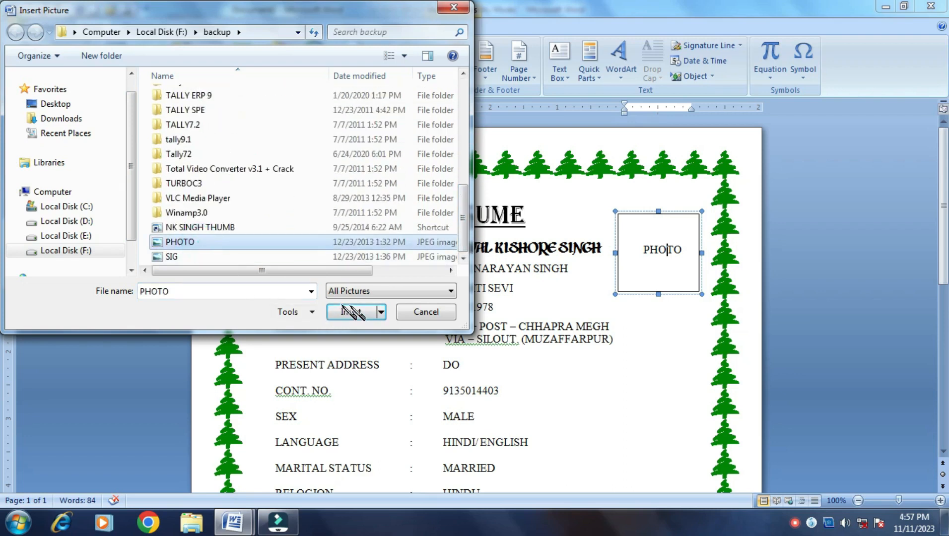
left_click(351, 311)
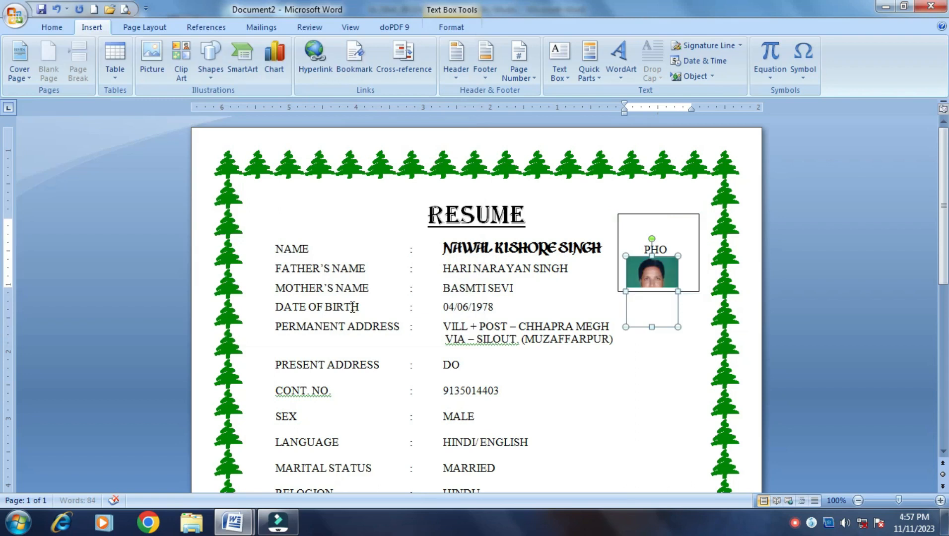
Set the photo to wrap with text and drag it up onto the PHOTO box
left_click_drag(659, 275, 676, 352)
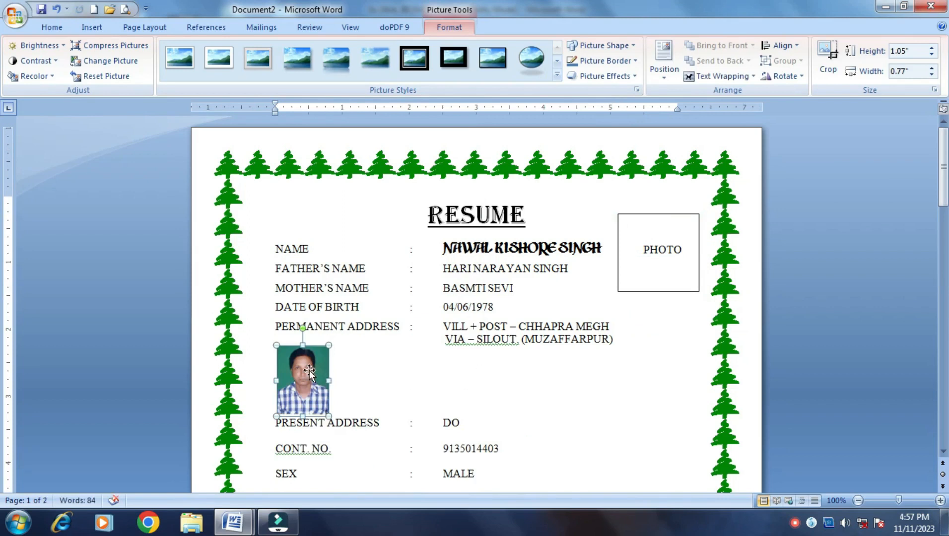
left_click(752, 76)
left_click(721, 124)
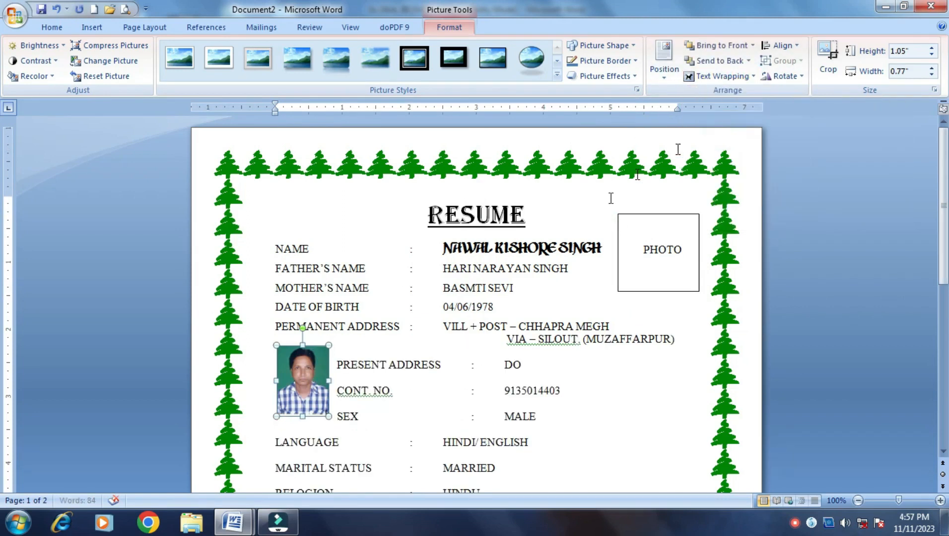
left_click_drag(307, 377, 672, 244)
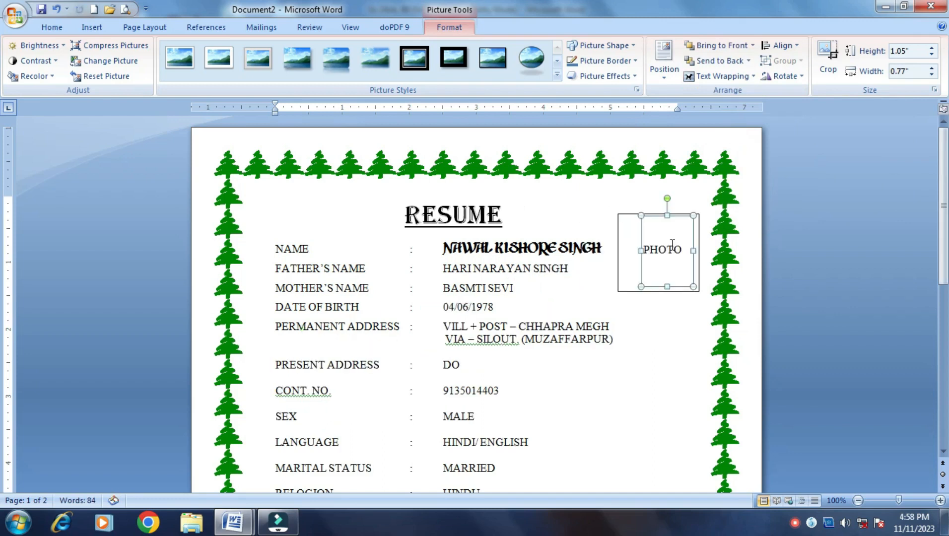
Select the whole PHOTO text box and paste the passport photo with Ctrl+V
left_click(659, 250)
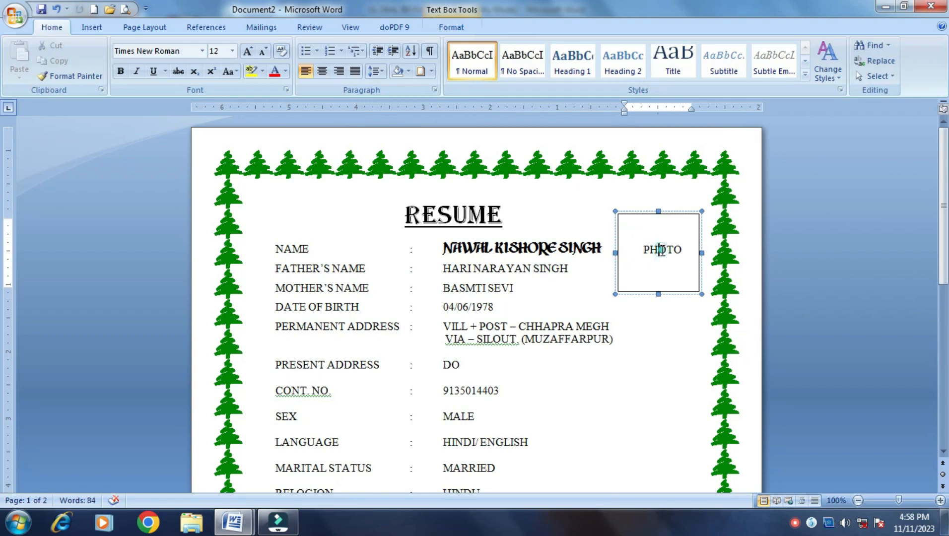
left_click(661, 211)
left_click(669, 254)
left_click(656, 336)
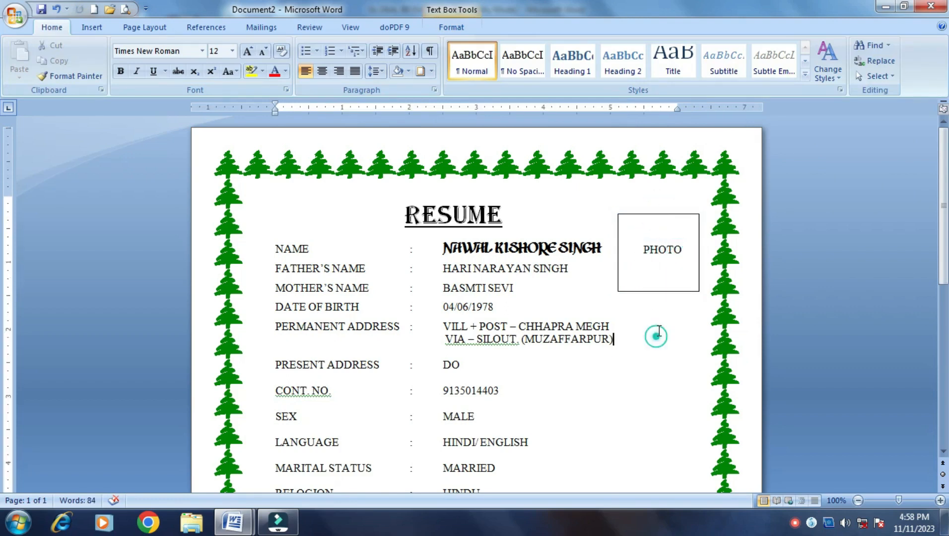
left_click(655, 255)
left_click(646, 212)
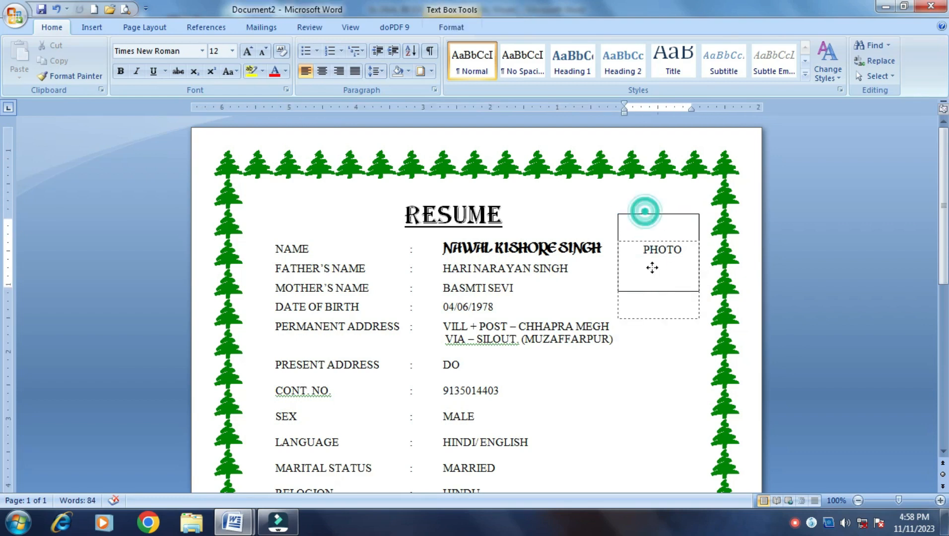
key("ctrl+v")
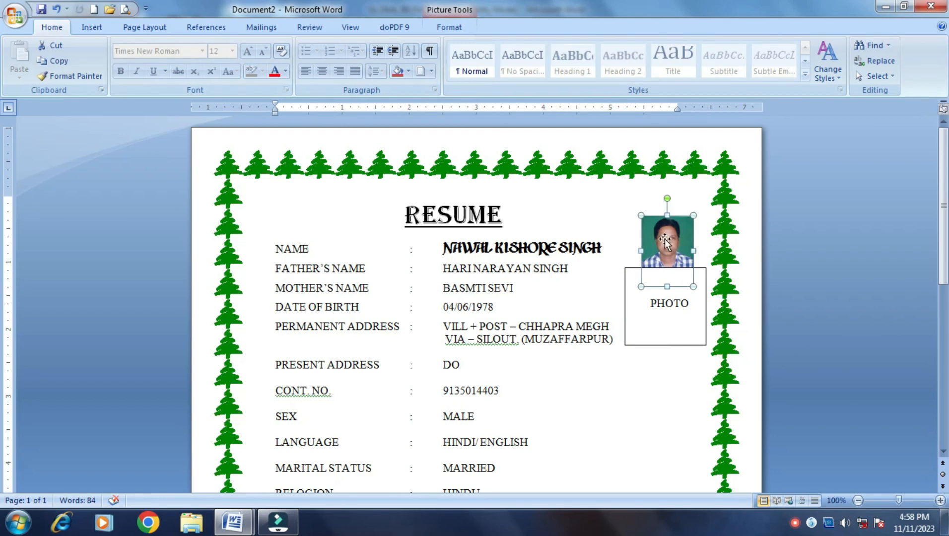
Bring the pasted photo in front of the text
right_click(667, 240)
mouse_move(705, 331)
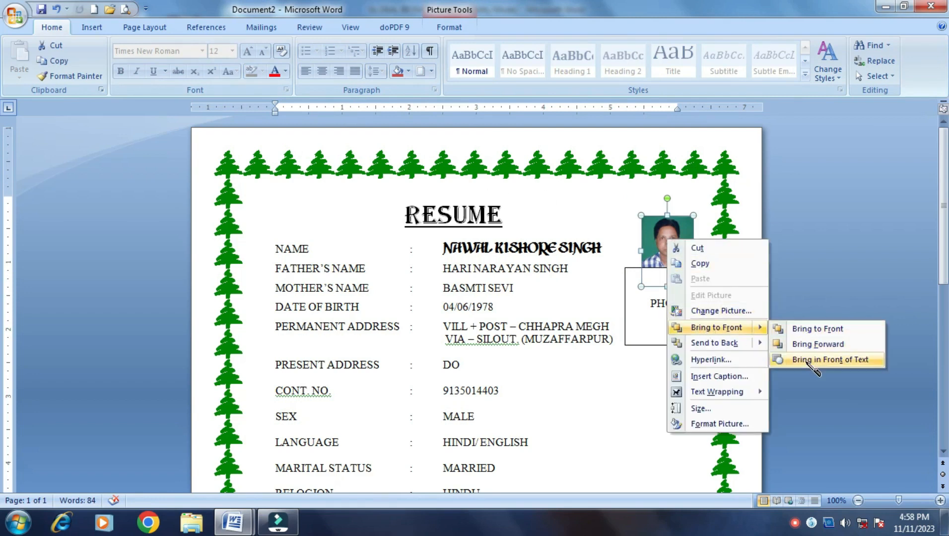
left_click(805, 330)
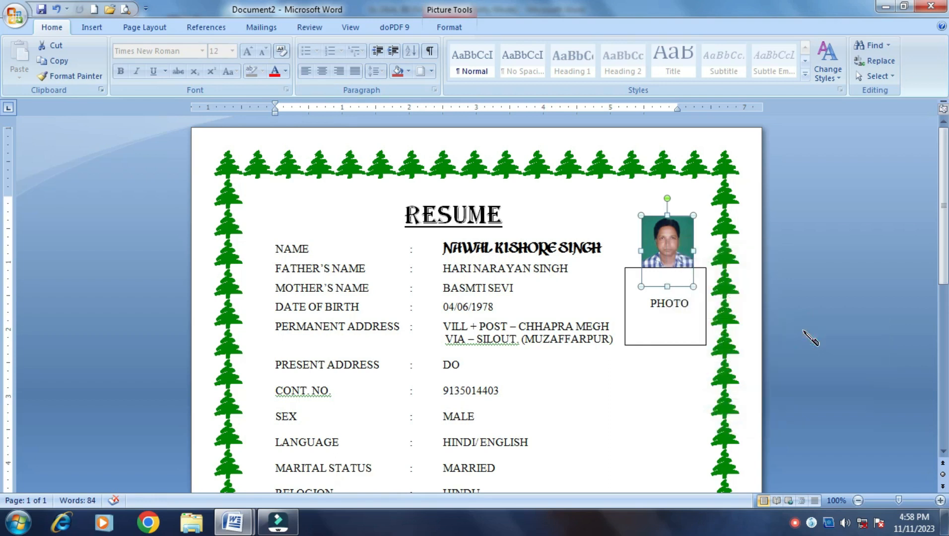
Make the PHOTO box slightly taller and move it lower beside the personal details
left_click(684, 323)
left_click_drag(655, 263, 656, 204)
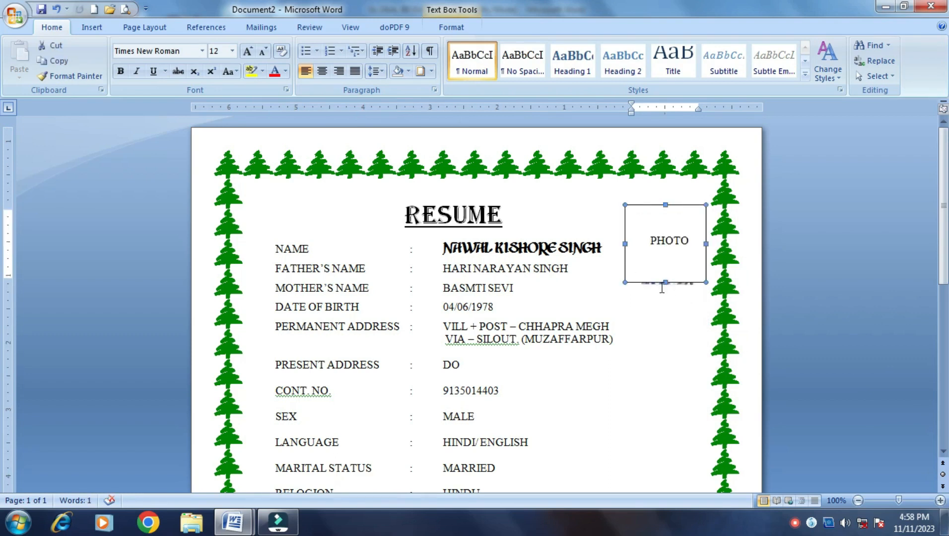
left_click_drag(665, 281, 666, 287)
left_click(657, 240)
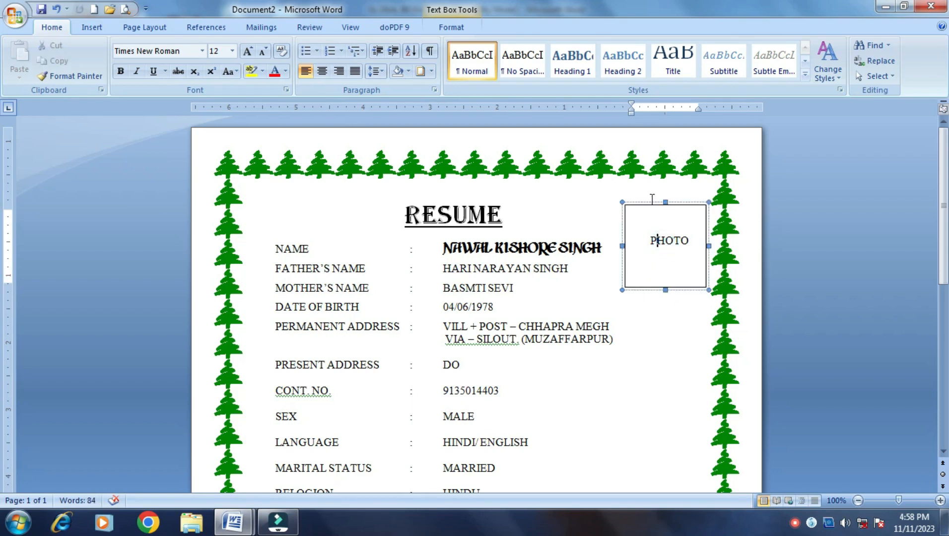
left_click_drag(652, 204, 661, 257)
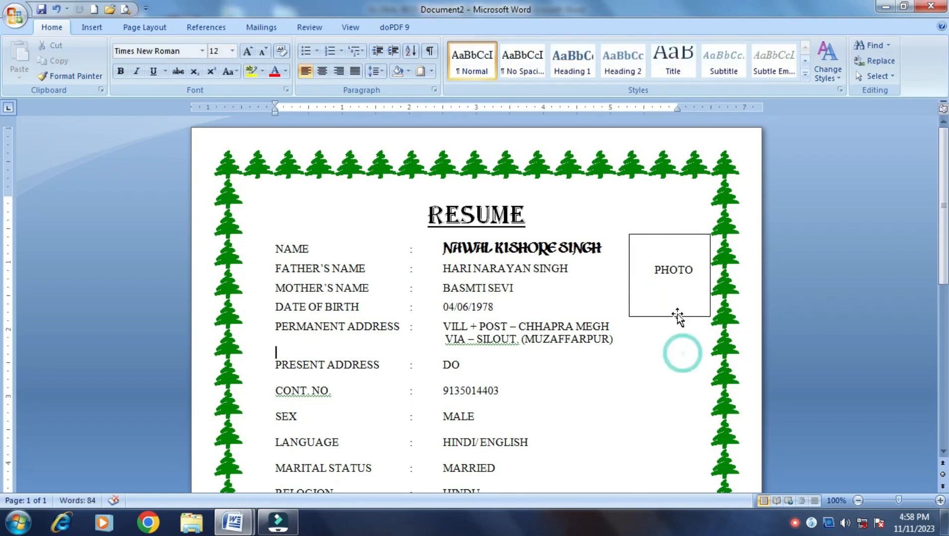
left_click(661, 270)
left_click(656, 235)
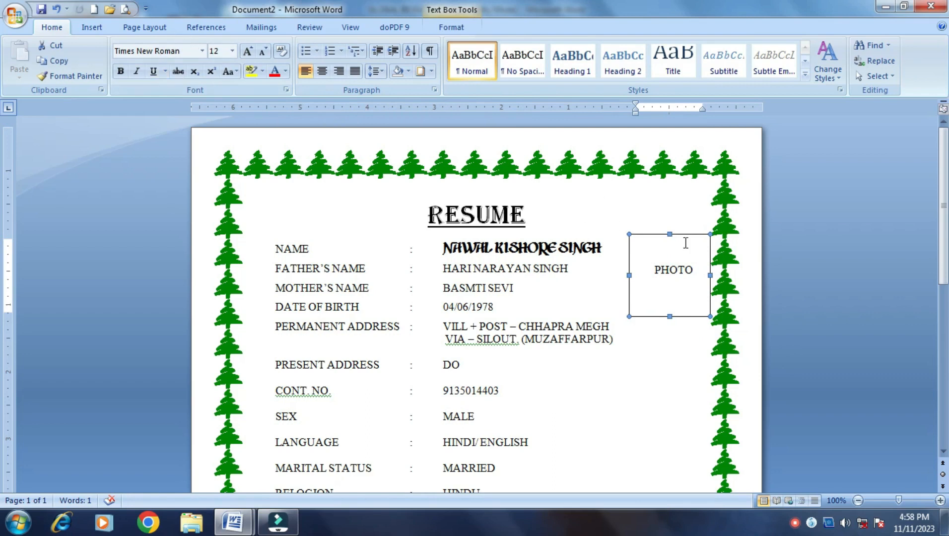
Review the PHOTO box's Size and Text Box settings in Format Text Box, then cancel
right_click(678, 234)
mouse_move(724, 313)
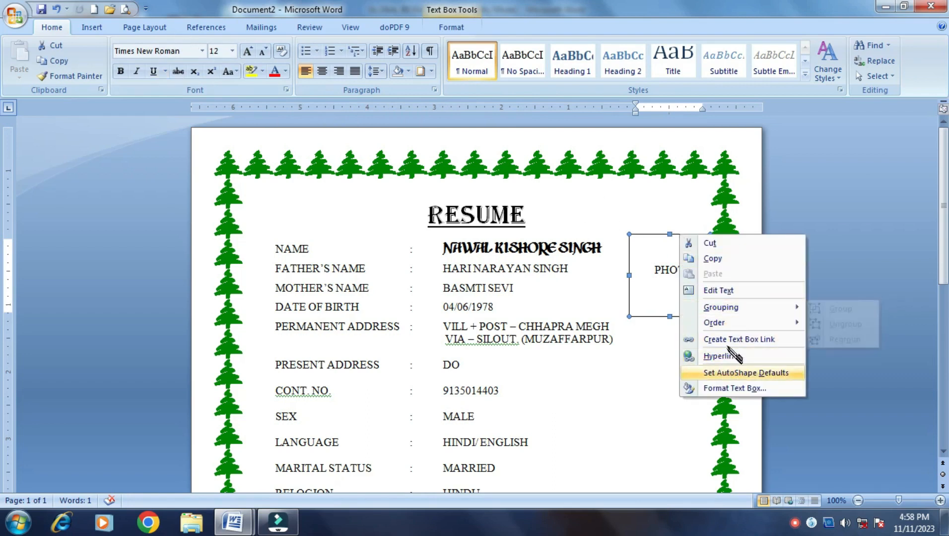
left_click(721, 389)
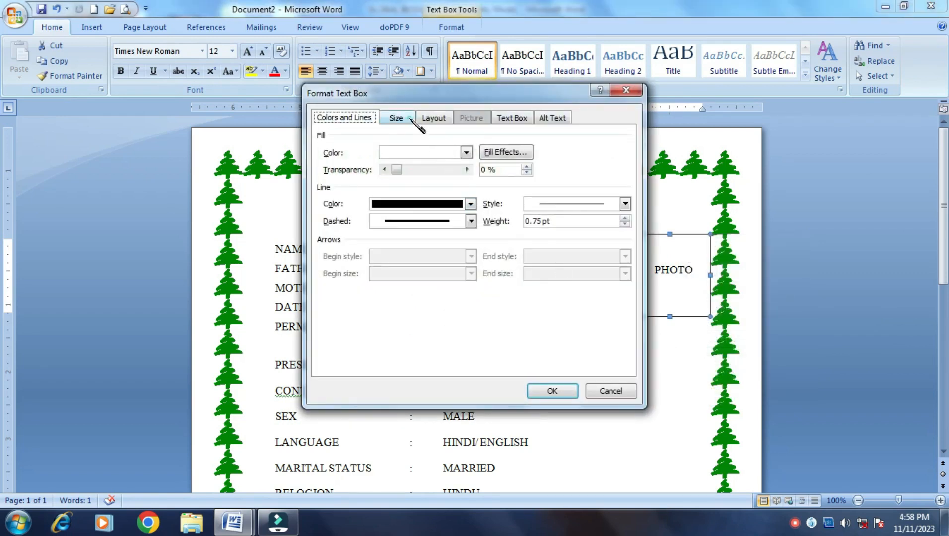
left_click(411, 121)
left_click(506, 122)
left_click(612, 396)
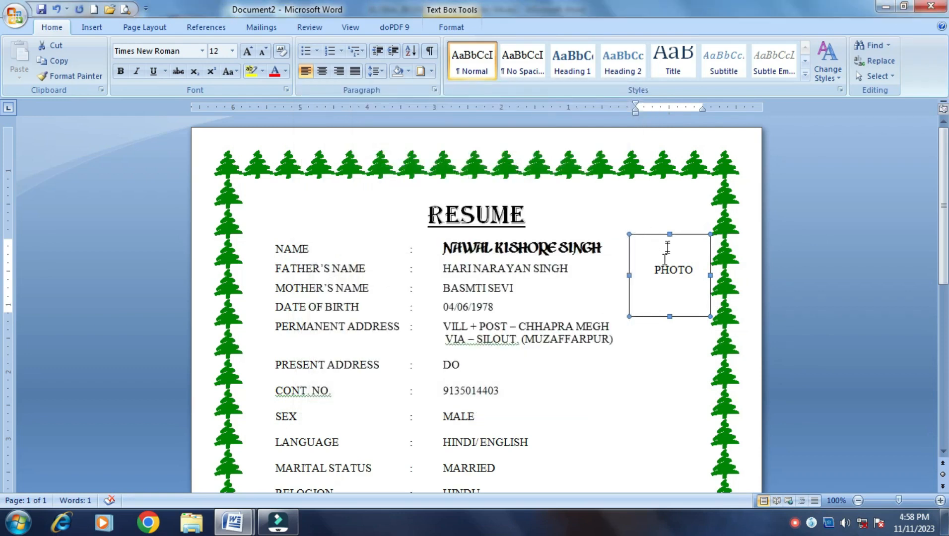
Paste the passport photo again and drag it down into the PHOTO box
left_click(691, 336)
left_click(672, 261)
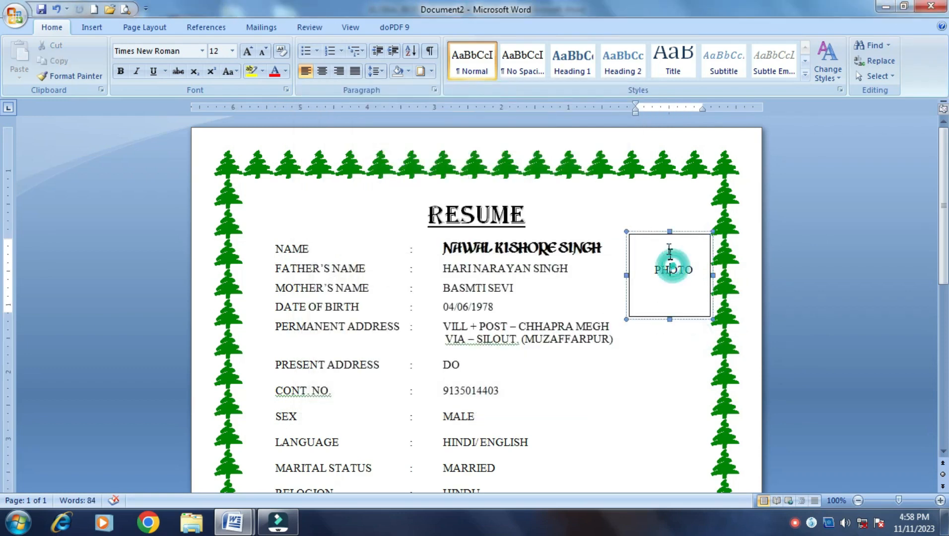
key("ctrl+v")
left_click_drag(671, 271, 681, 362)
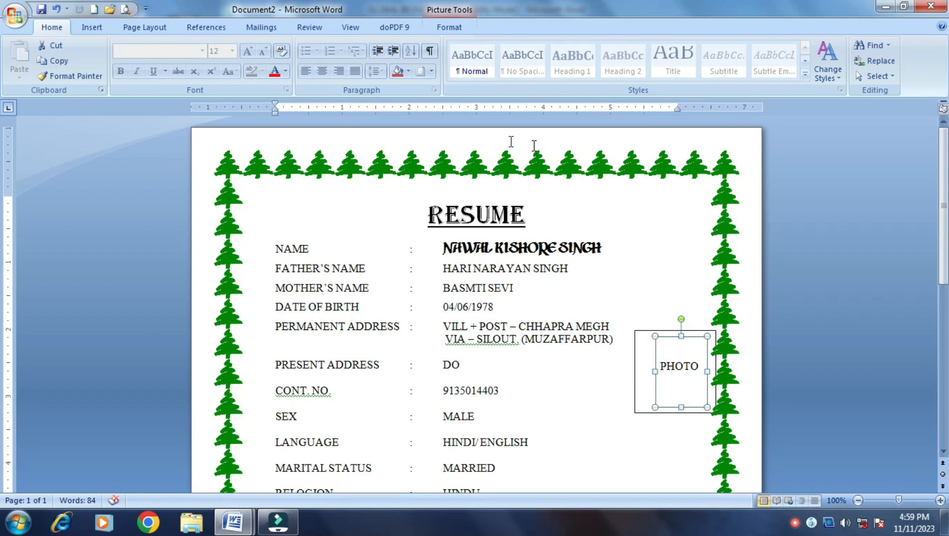
Bring the passport photo in front of the text
right_click(670, 337)
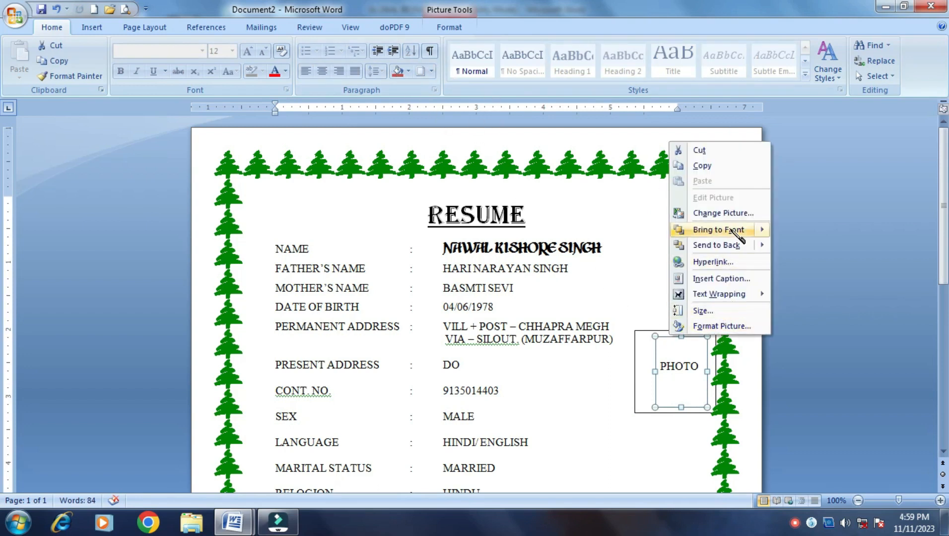
mouse_move(755, 233)
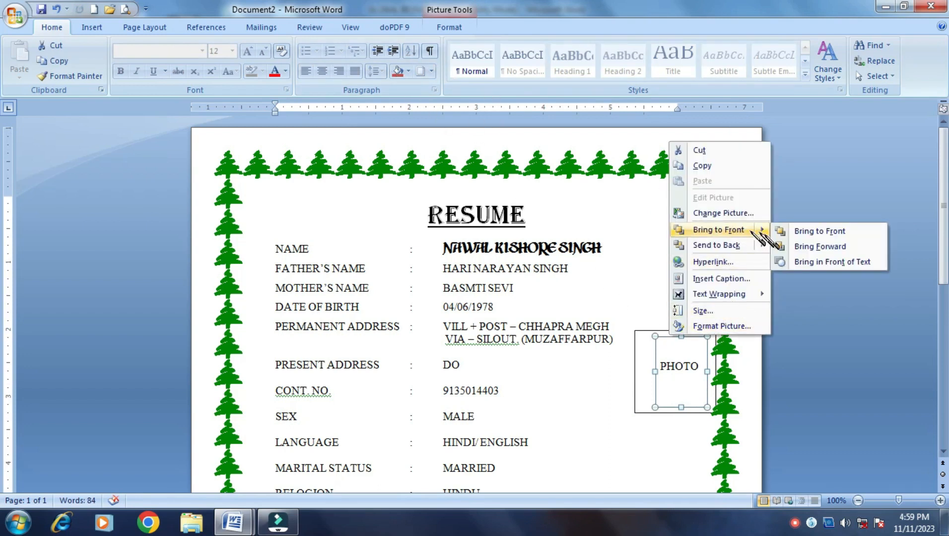
left_click(816, 264)
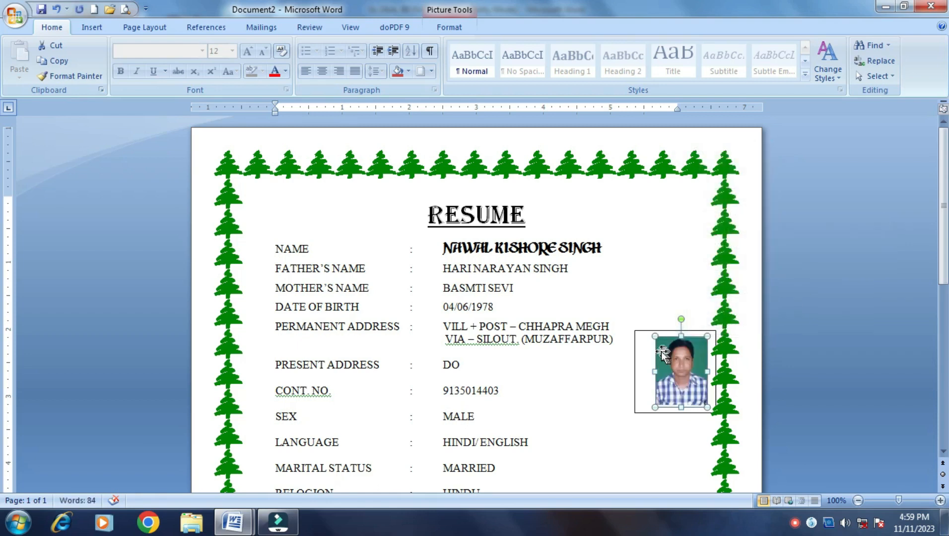
Move the PHOTO box and photo to the top right and stretch the photo to fill the frame
left_click_drag(642, 335, 641, 221)
left_click_drag(682, 367, 637, 267)
left_click_drag(708, 269, 716, 269)
left_click_drag(676, 233, 676, 222)
left_click(674, 339)
left_click(669, 268)
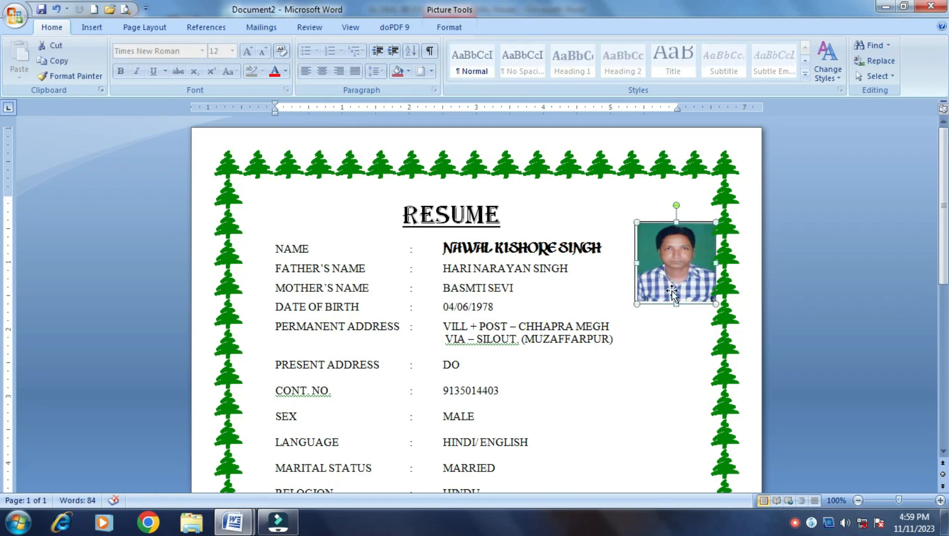
scroll(502, 325, "down", 12)
scroll(487, 336, "up", 13)
scroll(488, 337, "down", 9)
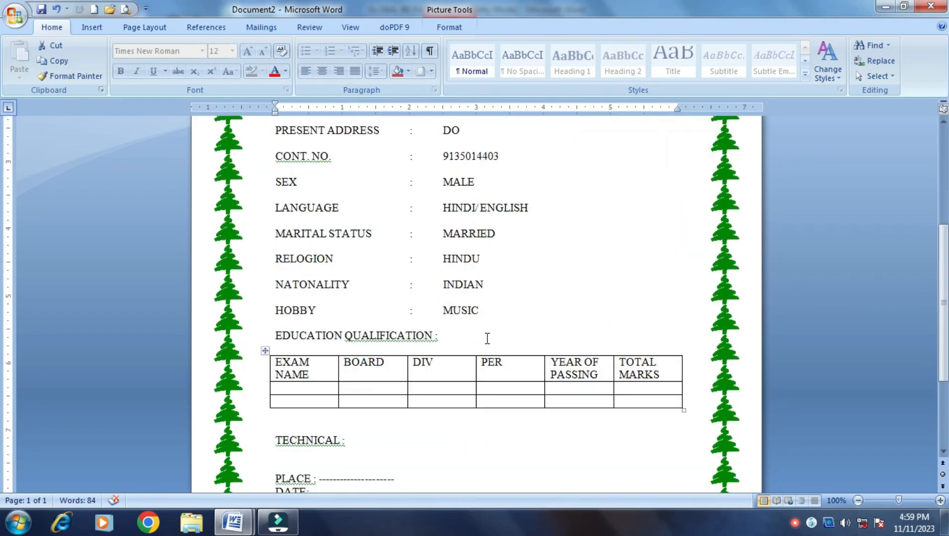
scroll(488, 338, "up", 7)
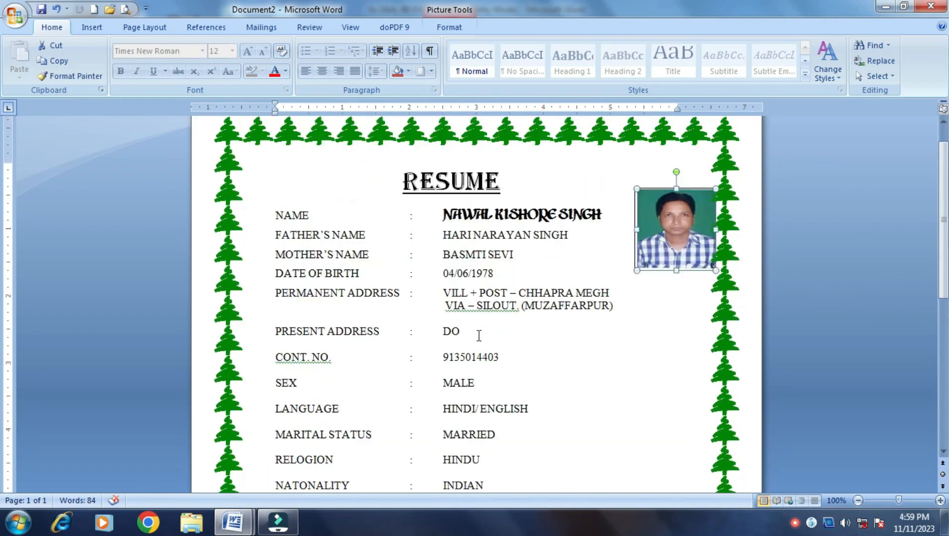
left_click(449, 200)
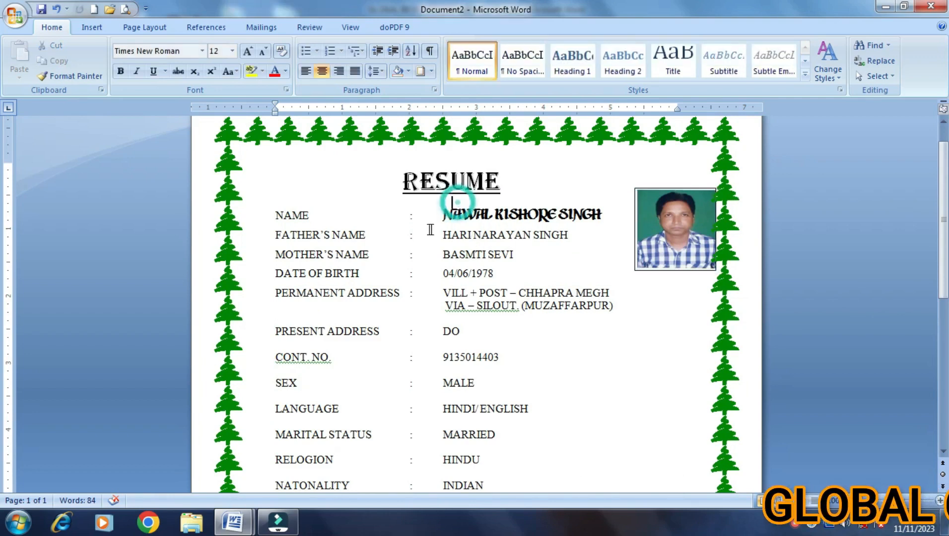
scroll(422, 395, "down", 10)
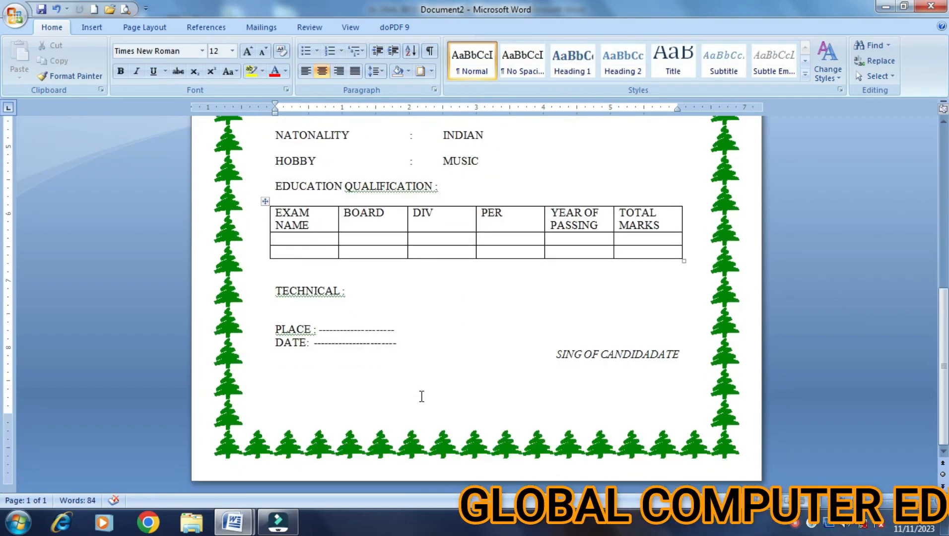
scroll(425, 464, "up", 10)
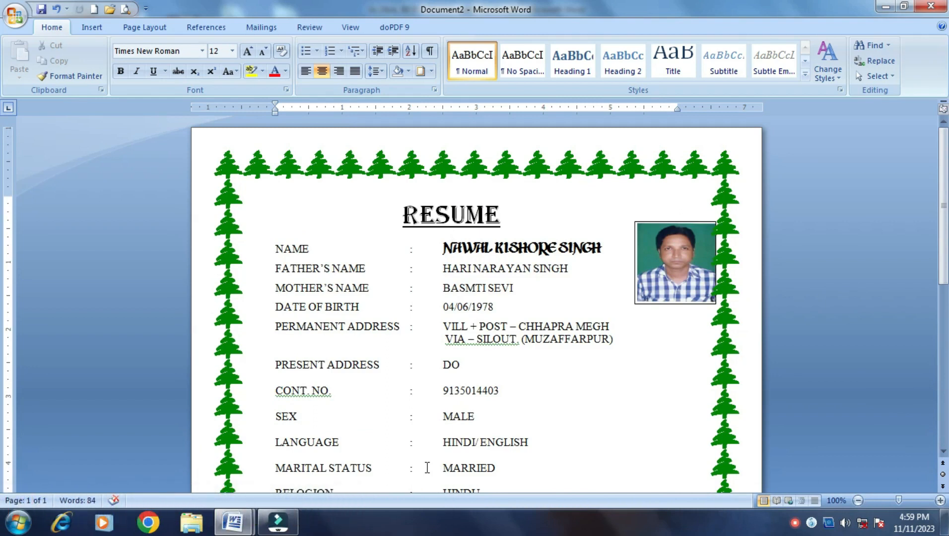
scroll(419, 460, "down", 12)
scroll(419, 460, "up", 12)
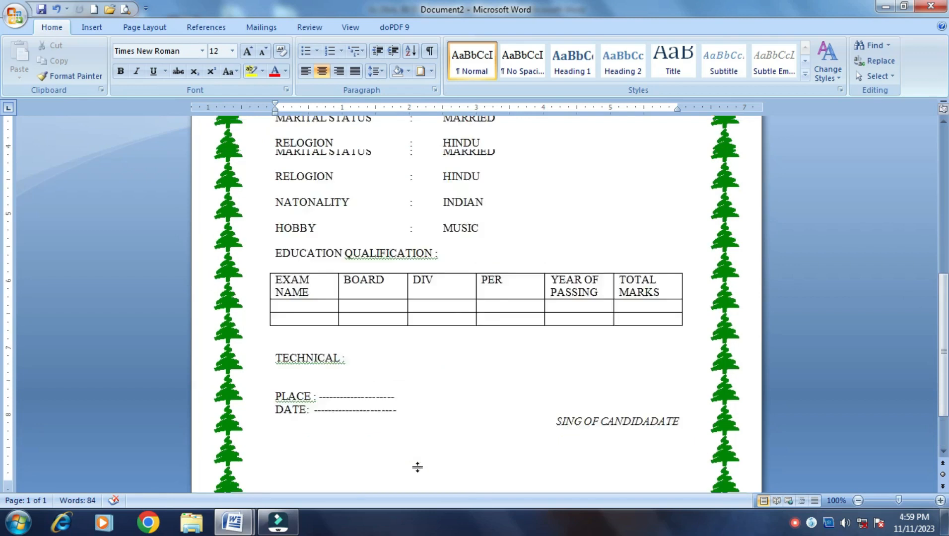
scroll(419, 468, "down", 7)
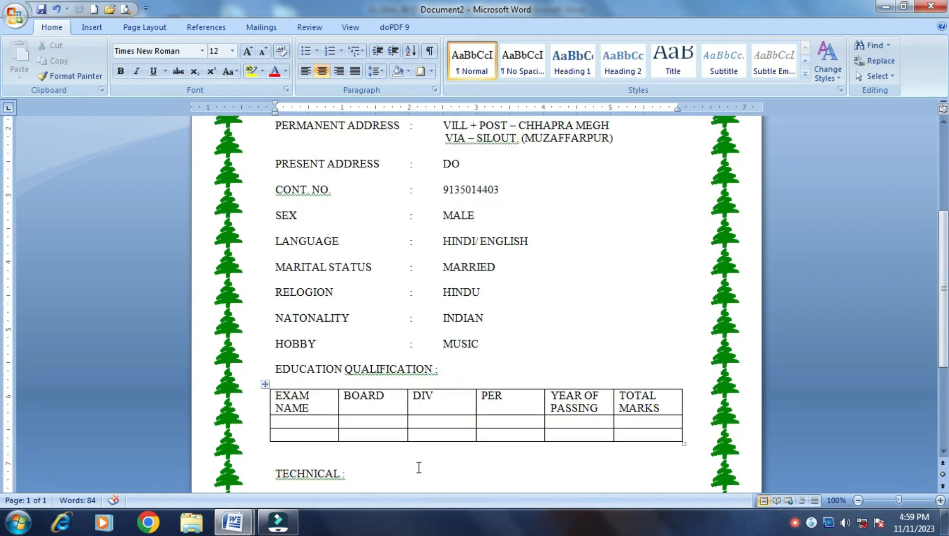
scroll(409, 450, "up", 7)
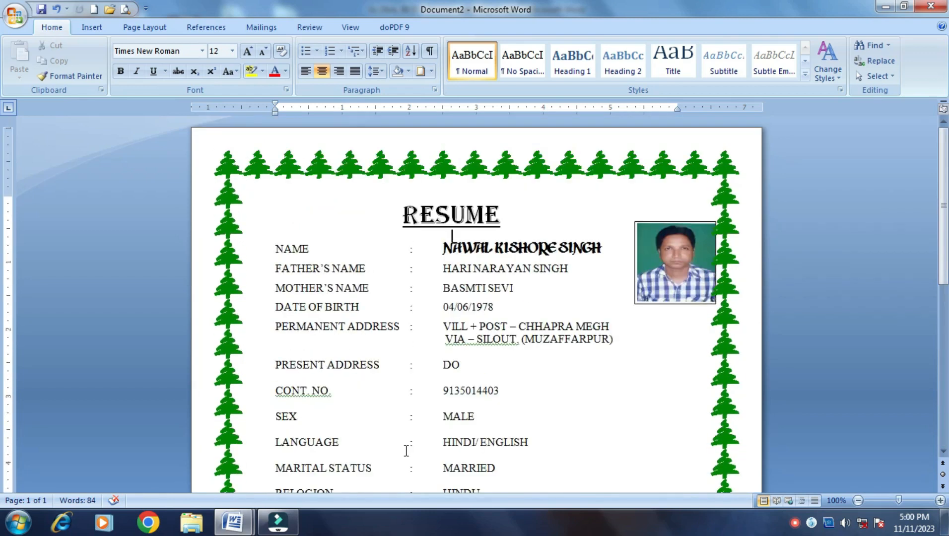